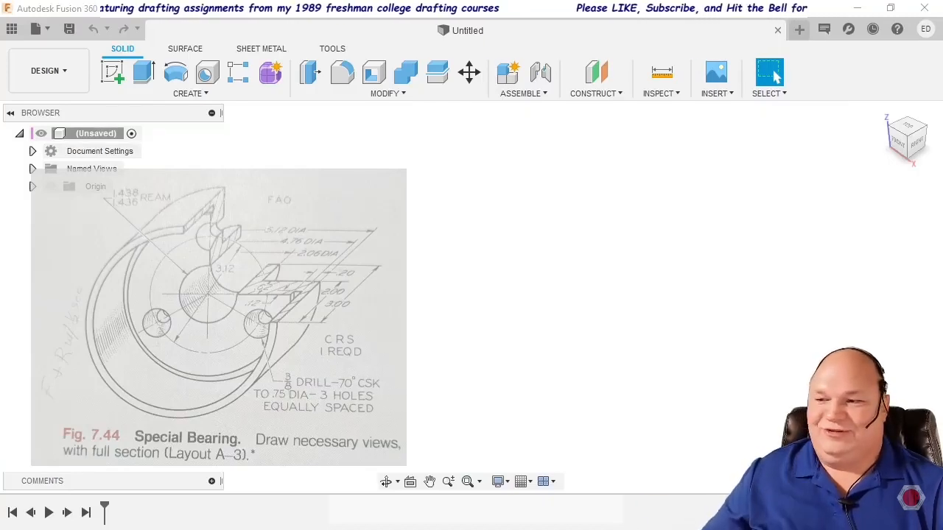
# - Save the new design under the name "Special Bearing" in the RetroRedo location
pyautogui.click(69, 29)
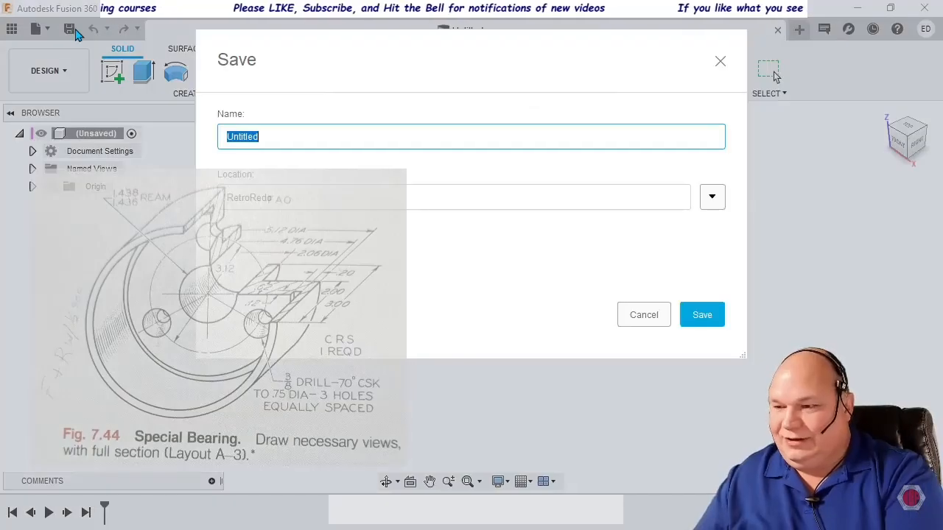
pyautogui.write('Special')
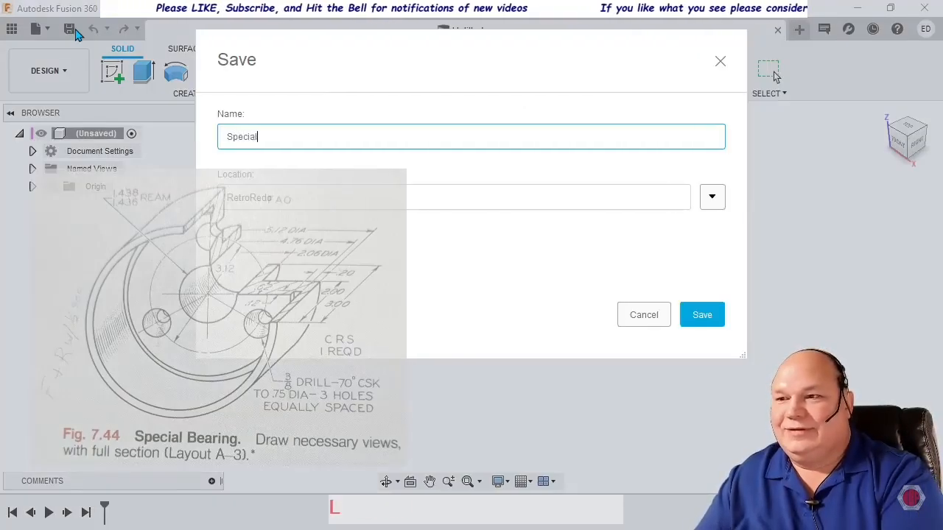
pyautogui.write(' Bearing')
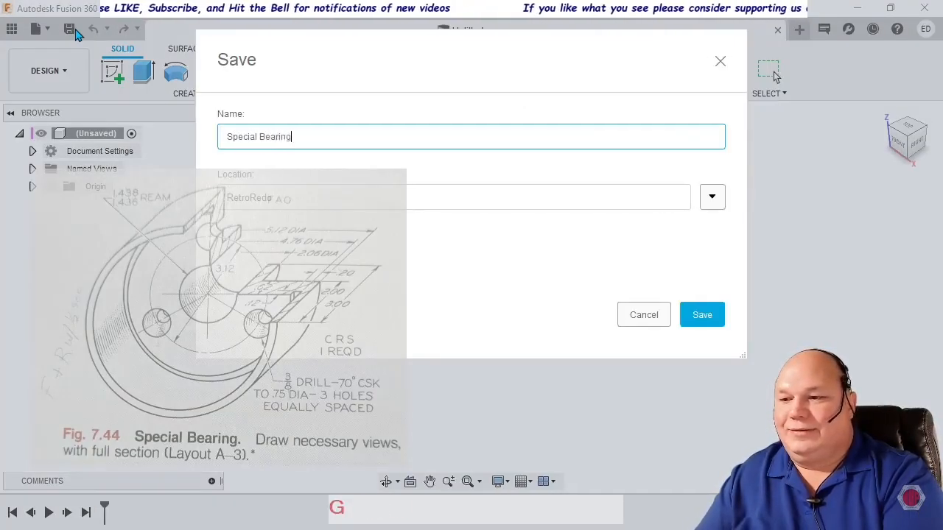
pyautogui.press('Return')
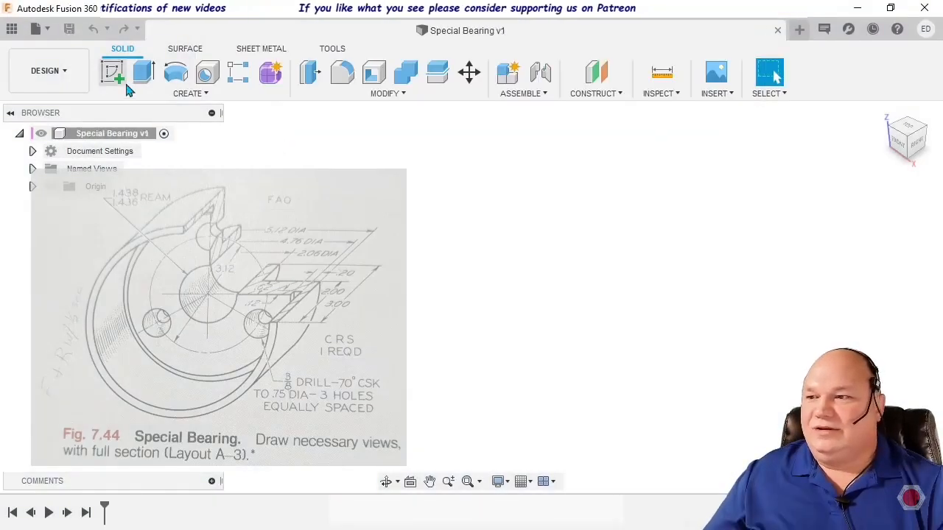
# - Start a sketch on the horizontal origin plane and look at it from the top, with the sketch options collapsed
pyautogui.click(120, 77)
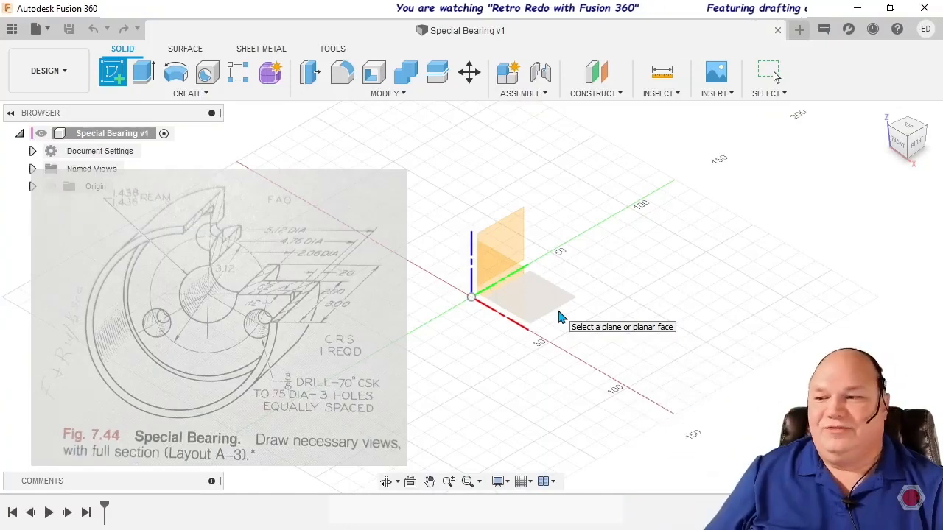
pyautogui.click(558, 312)
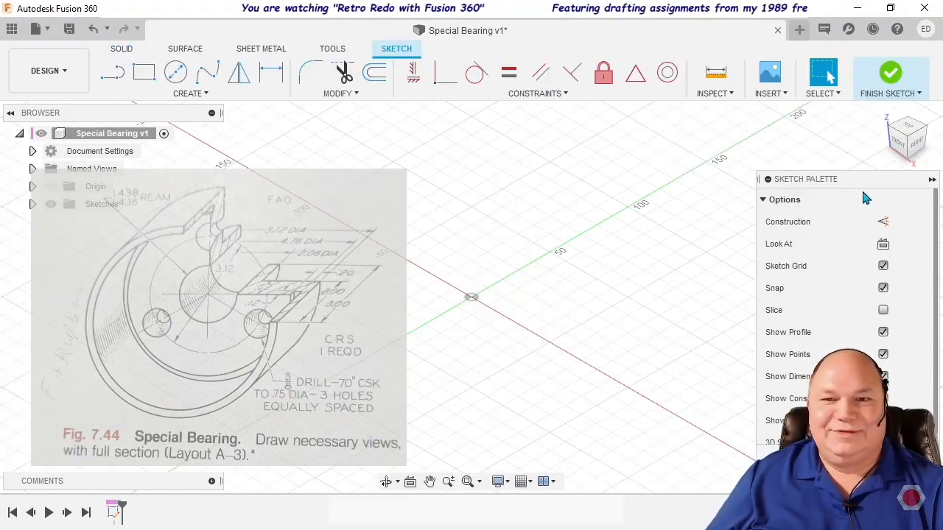
pyautogui.click(768, 179)
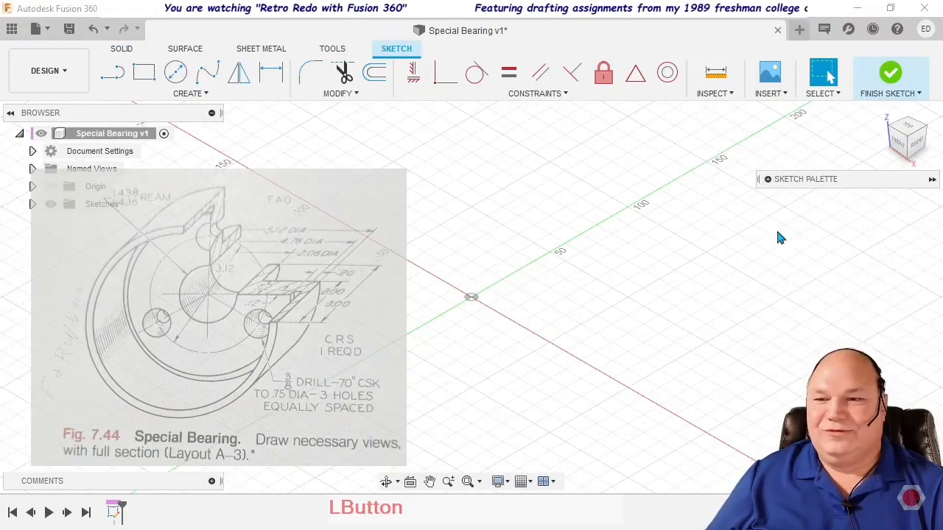
pyautogui.click(910, 132)
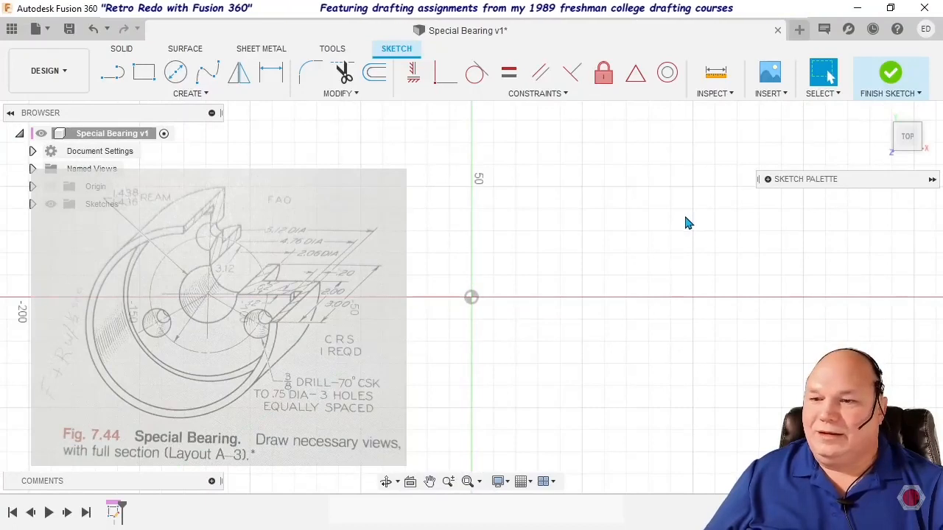
# - Sketch a vertical line about 75 mm long straight up from the origin
pyautogui.click(112, 73)
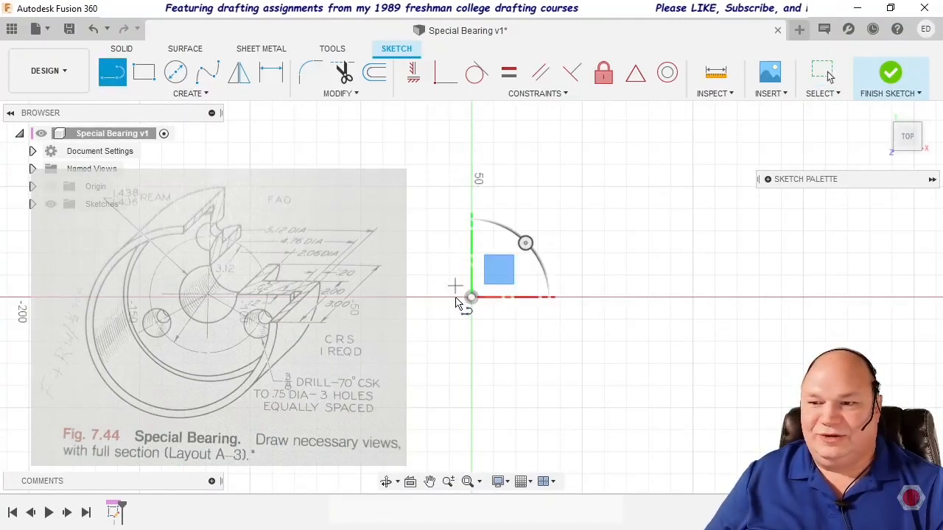
pyautogui.click(472, 299)
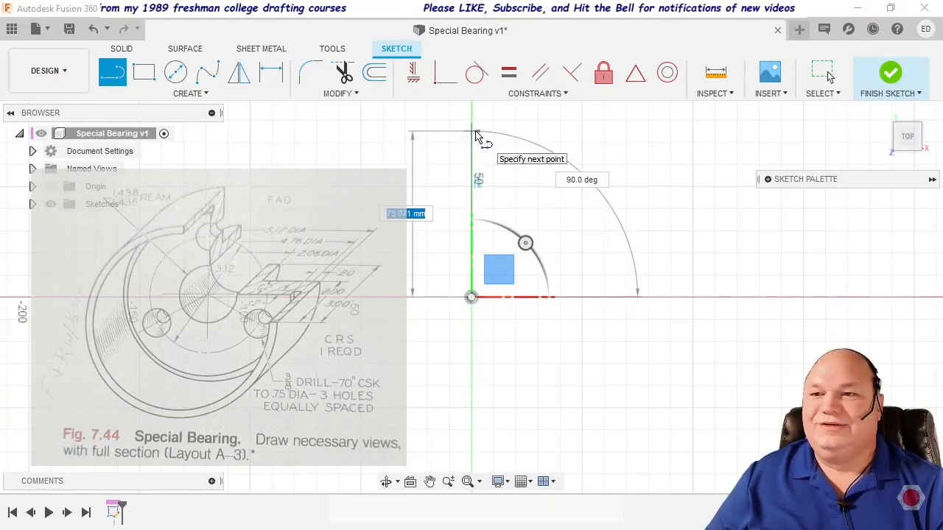
pyautogui.click(475, 135)
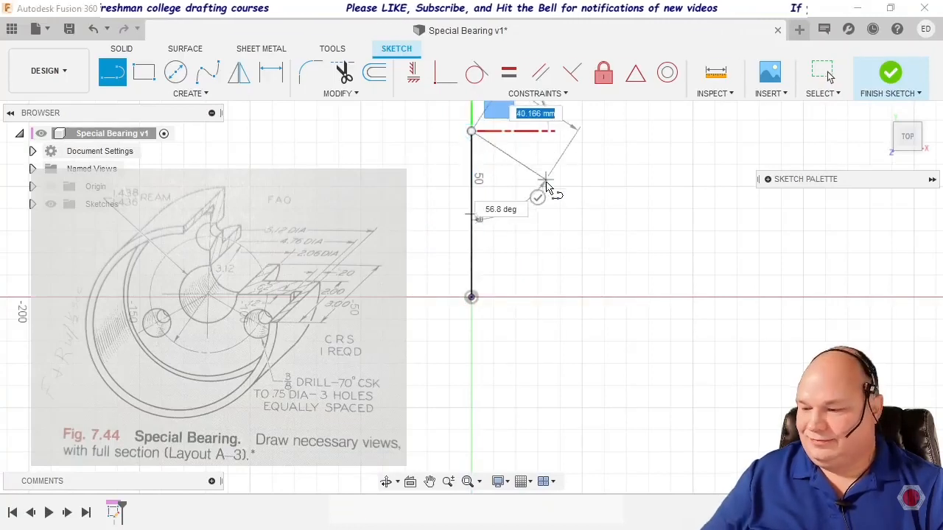
pyautogui.press('Escape')
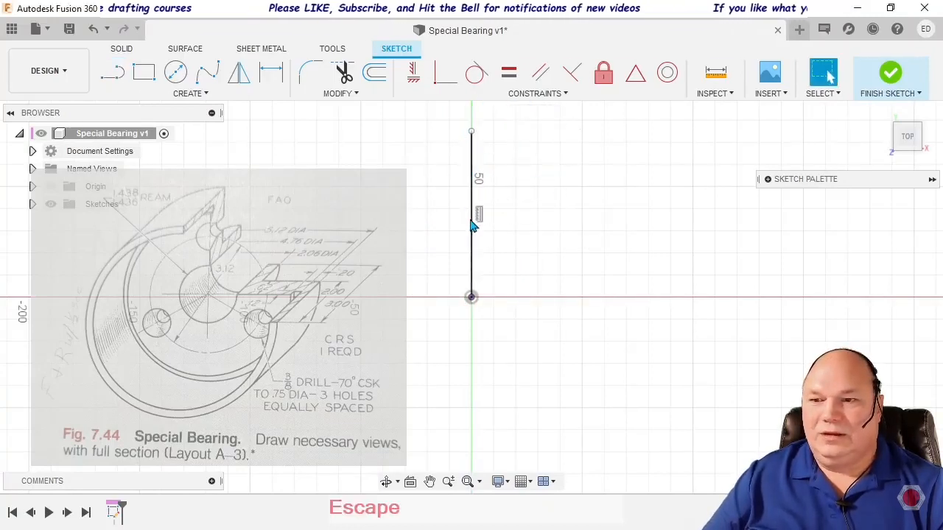
# - Convert the vertical line into a construction line and deselect it
pyautogui.click(471, 225)
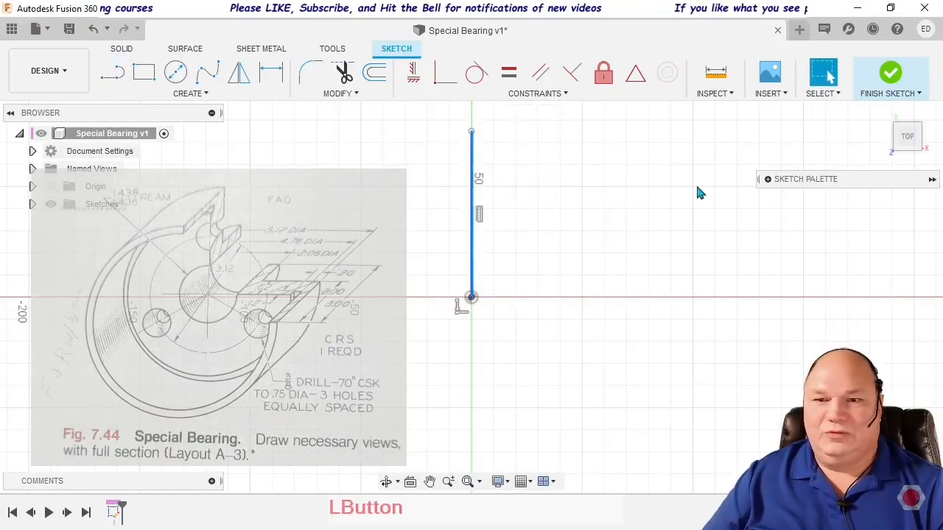
pyautogui.click(768, 180)
pyautogui.click(882, 223)
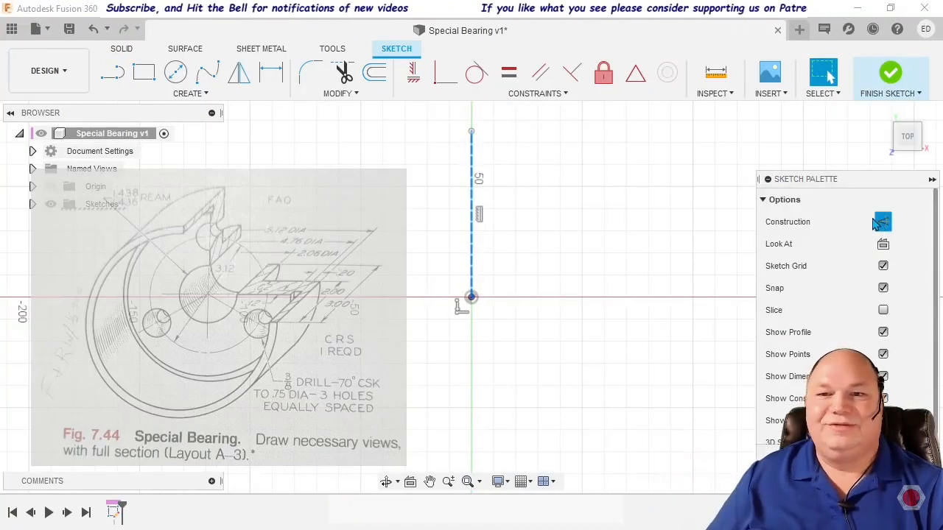
pyautogui.click(769, 180)
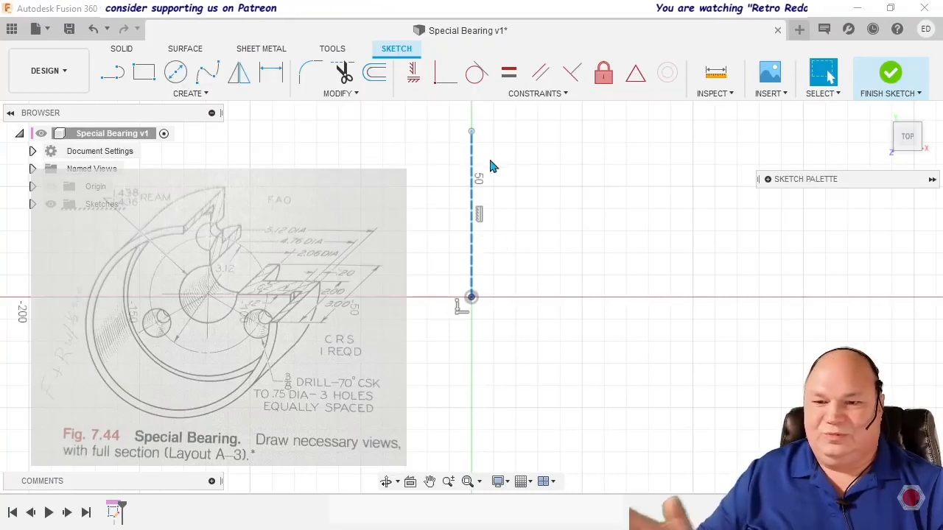
pyautogui.click(475, 212)
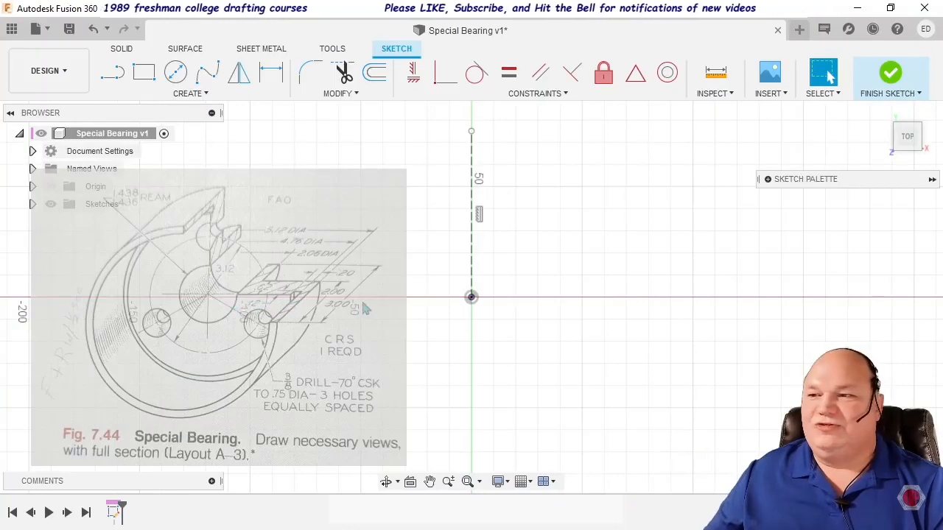
# - Sketch a horizontal line from the origin rightward along the red axis, somewhat longer than the vertical construction line
pyautogui.click(116, 76)
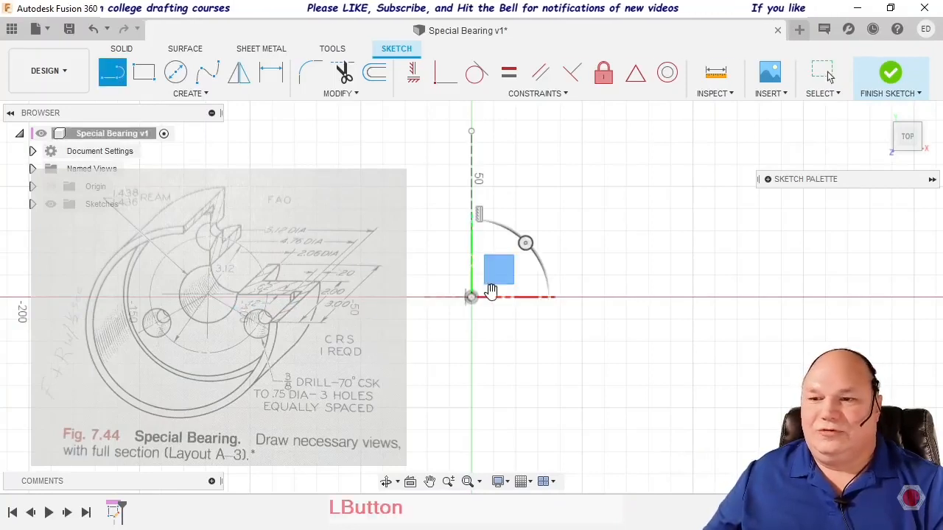
pyautogui.click(473, 298)
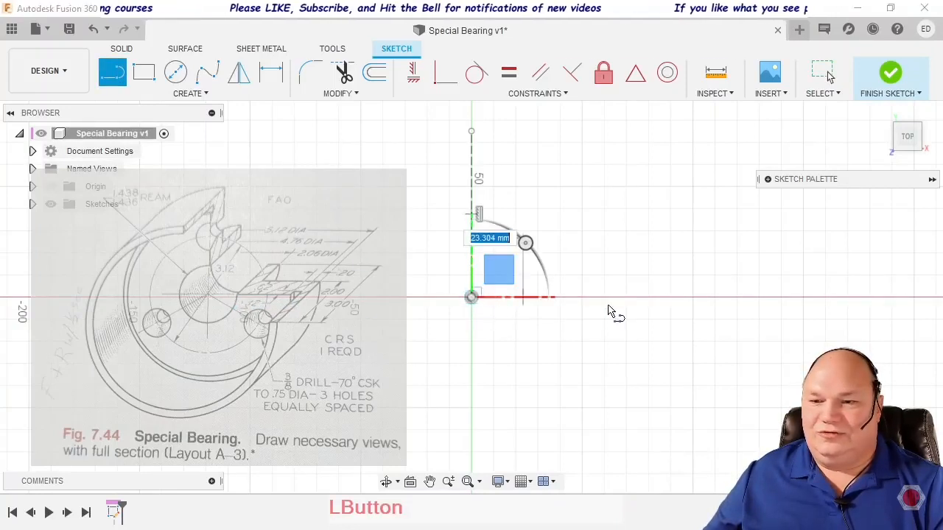
pyautogui.click(699, 299)
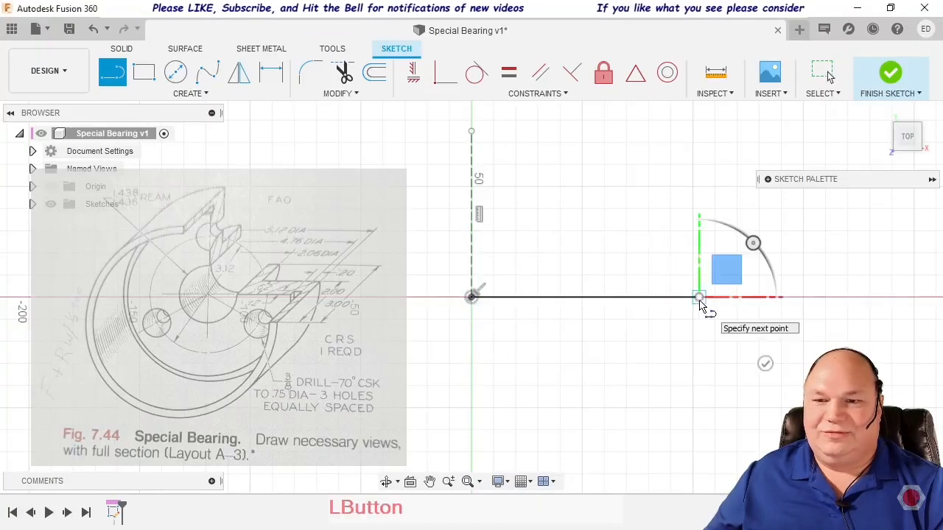
pyautogui.press('Escape')
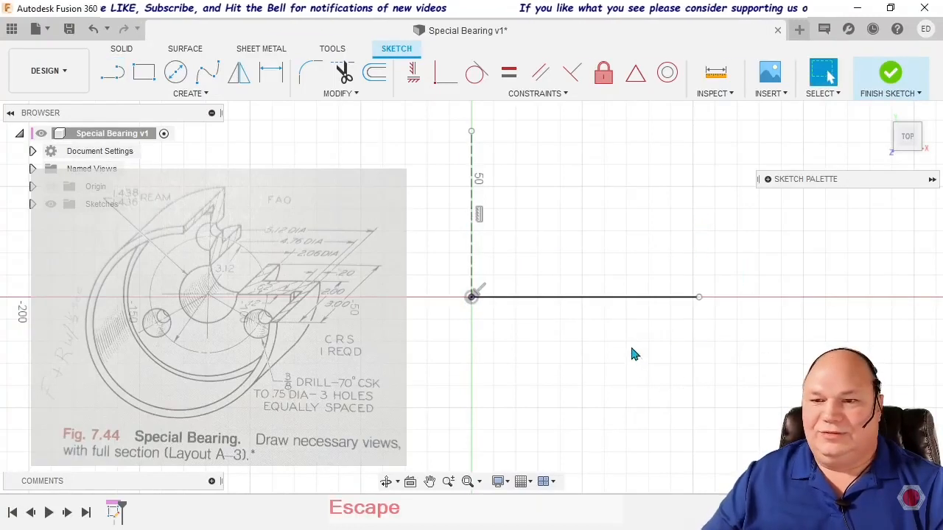
# - Convert the horizontal line into a construction line and deselect it
pyautogui.click(630, 298)
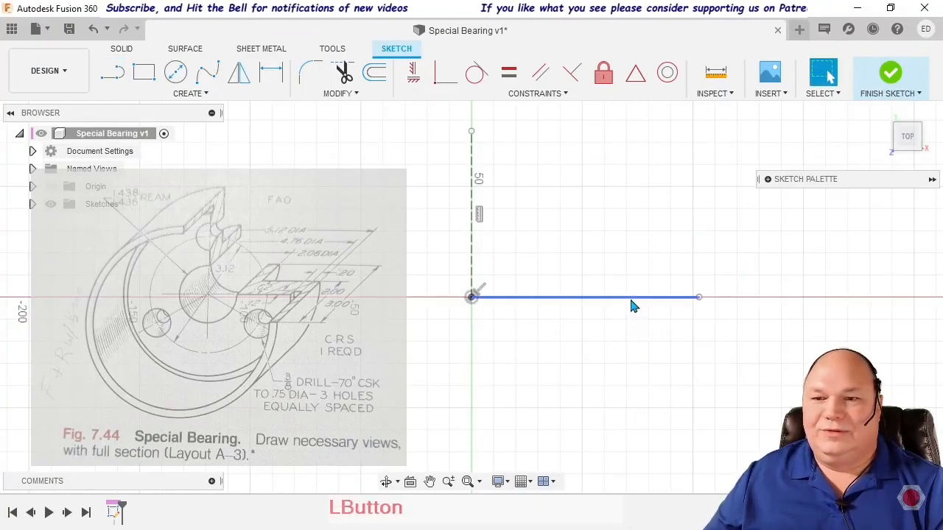
pyautogui.click(768, 179)
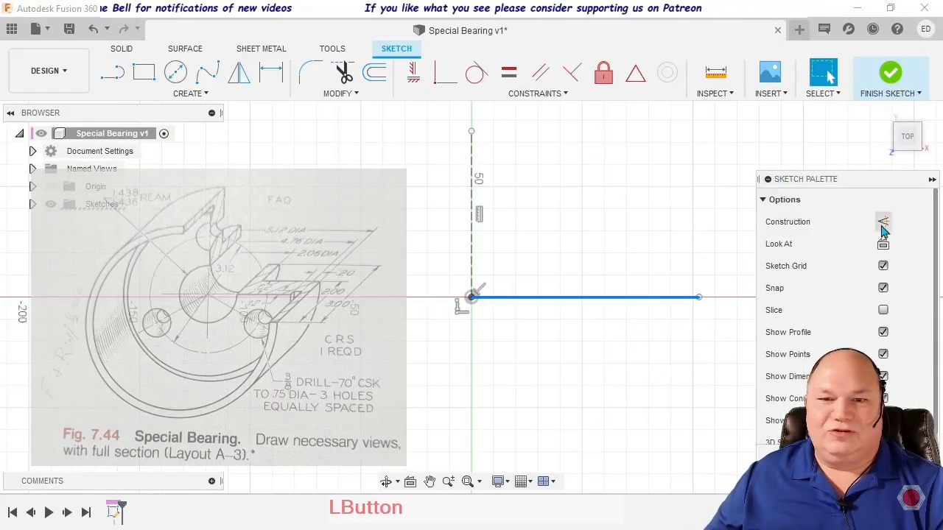
pyautogui.click(883, 222)
pyautogui.click(768, 179)
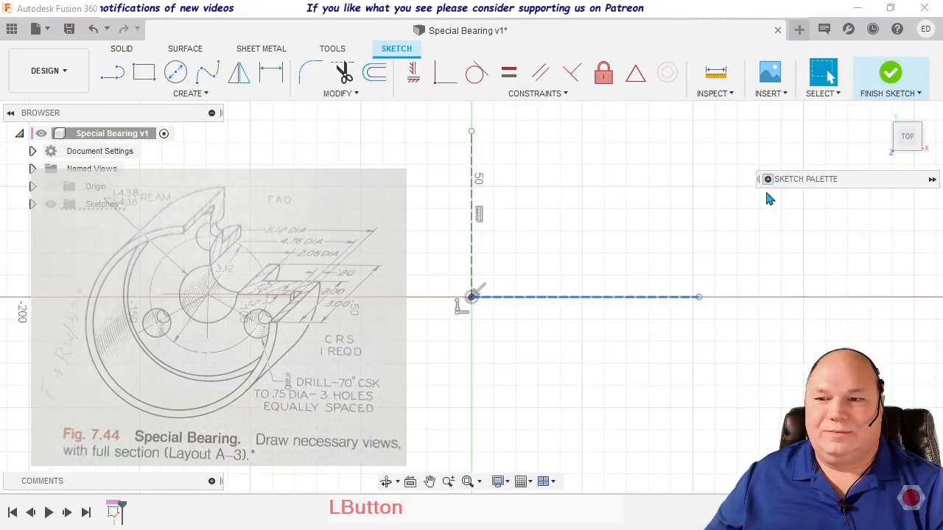
pyautogui.click(639, 217)
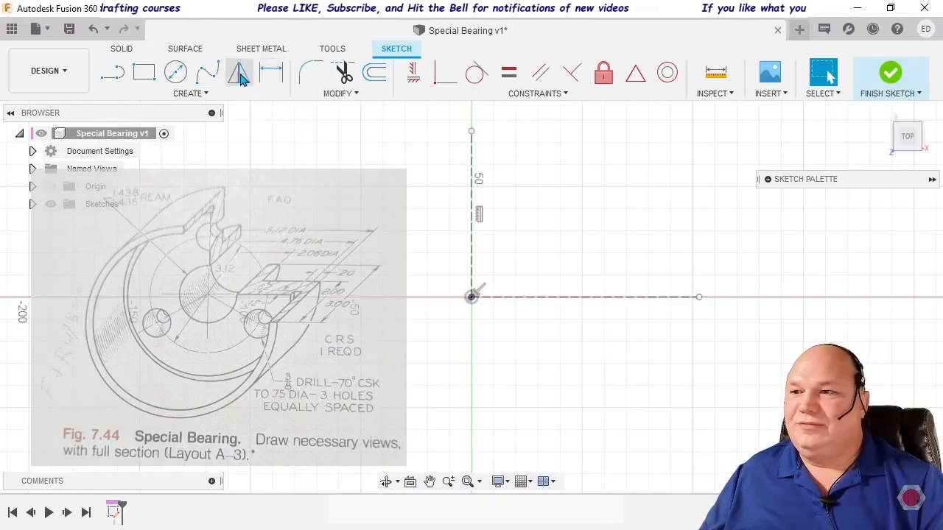
pyautogui.click(374, 73)
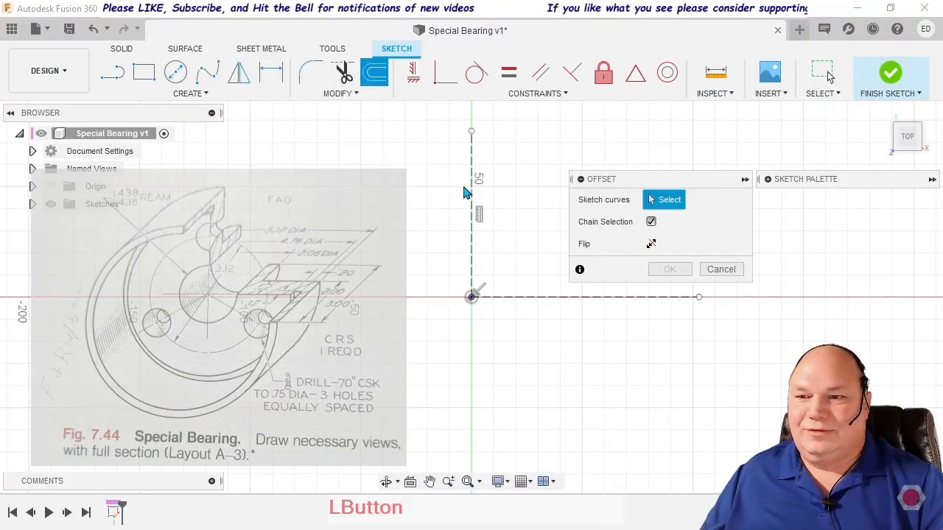
pyautogui.click(474, 209)
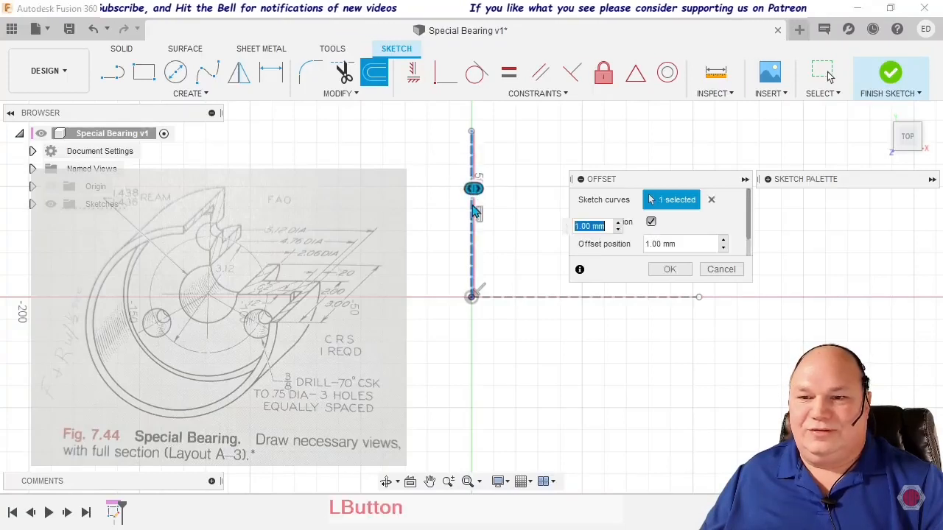
pyautogui.click(651, 222)
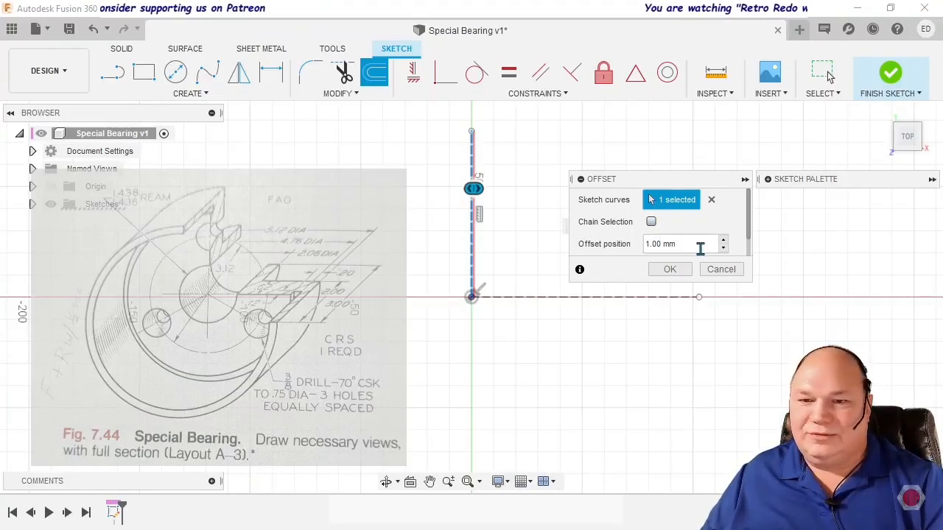
pyautogui.click(721, 270)
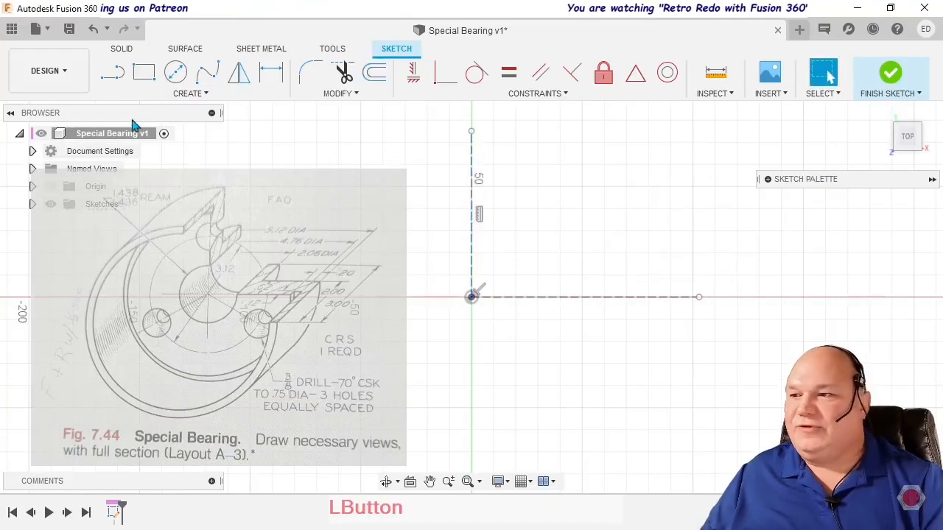
# - Change the document's active units to Inch without making them the default
pyautogui.rightClick(110, 140)
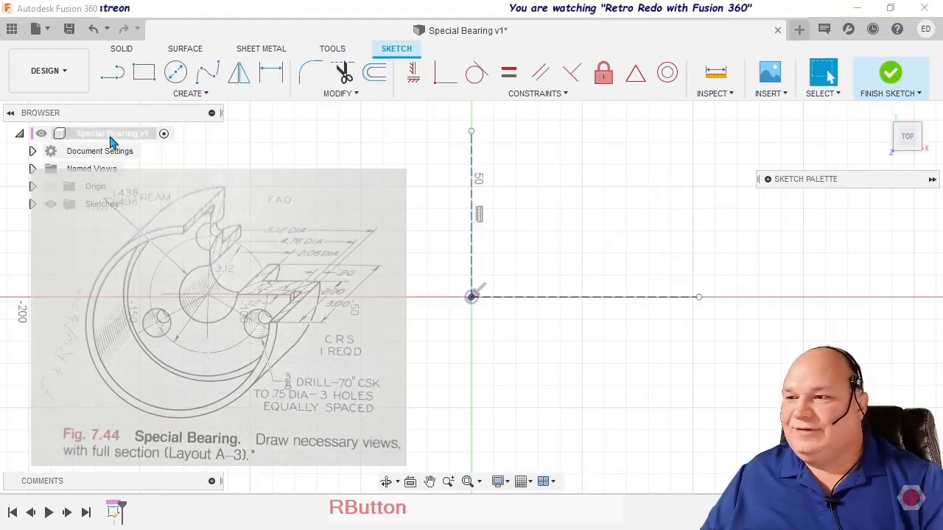
pyautogui.click(52, 159)
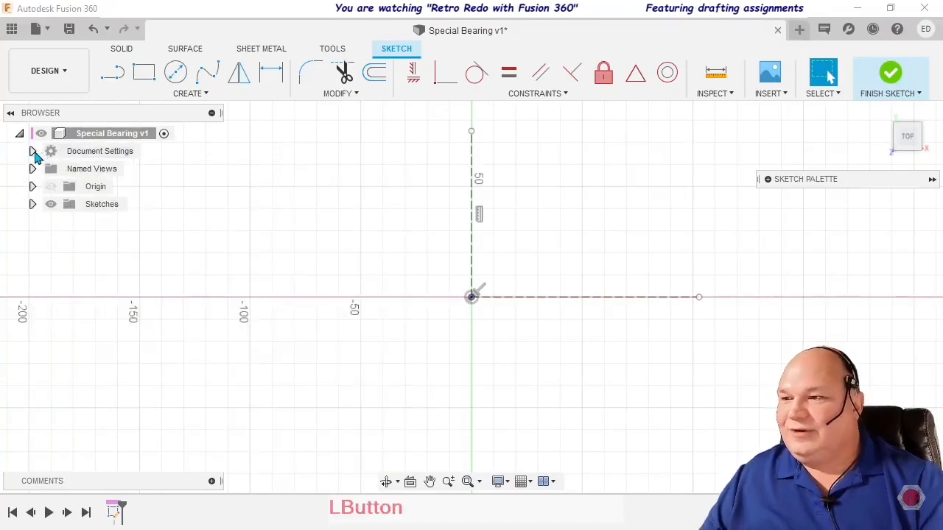
pyautogui.click(33, 151)
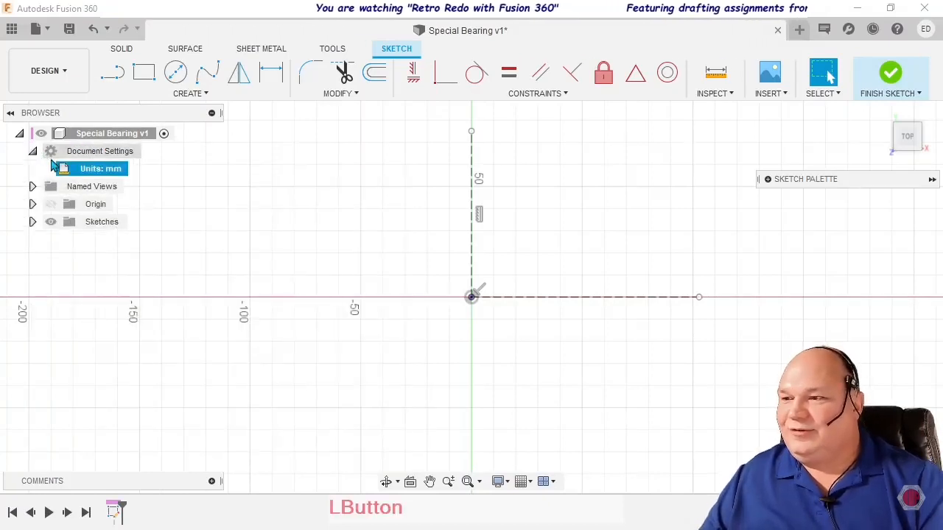
pyautogui.rightClick(119, 174)
pyautogui.click(137, 169)
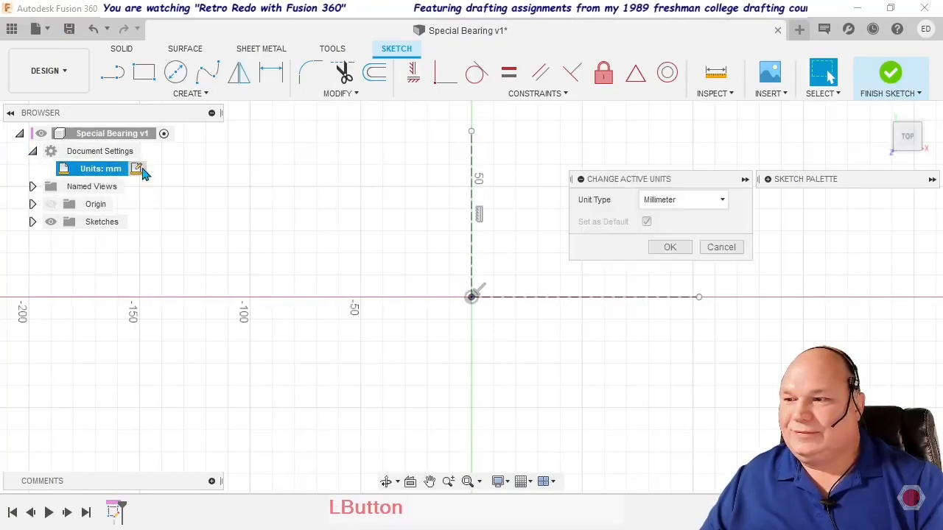
pyautogui.click(676, 204)
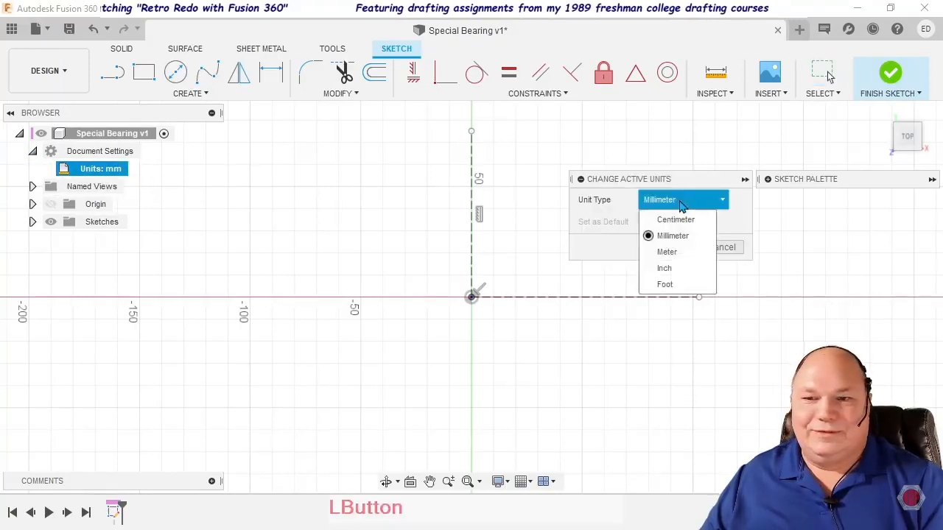
pyautogui.click(676, 268)
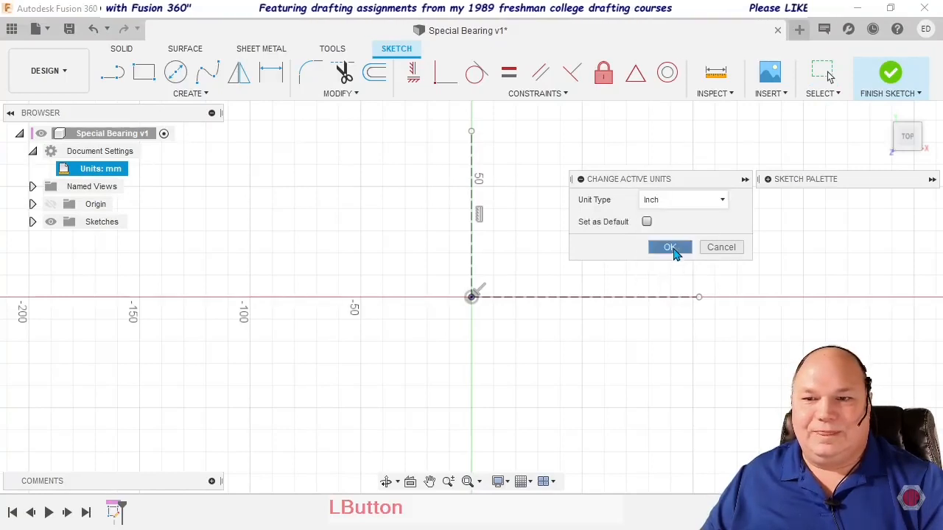
pyautogui.click(674, 249)
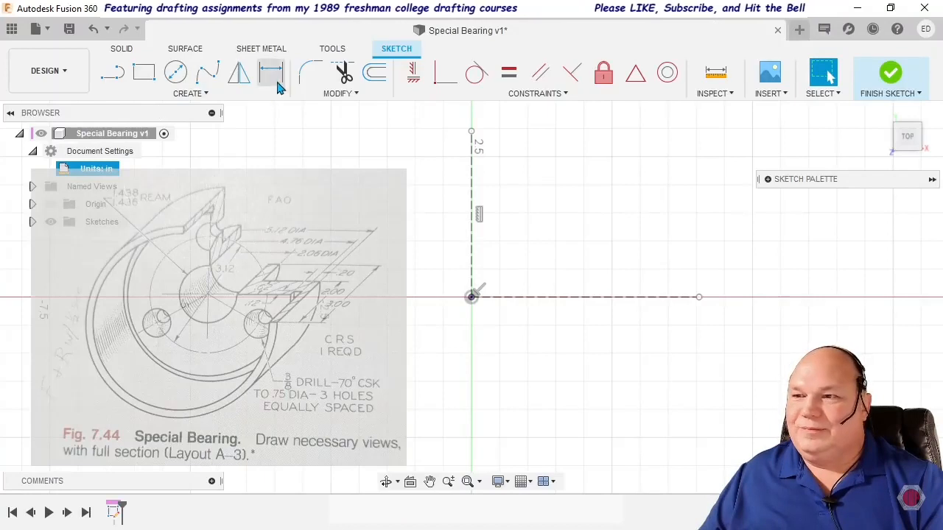
# - Offset the vertical construction line by 5.12/2 in toward the positive X side
pyautogui.click(374, 72)
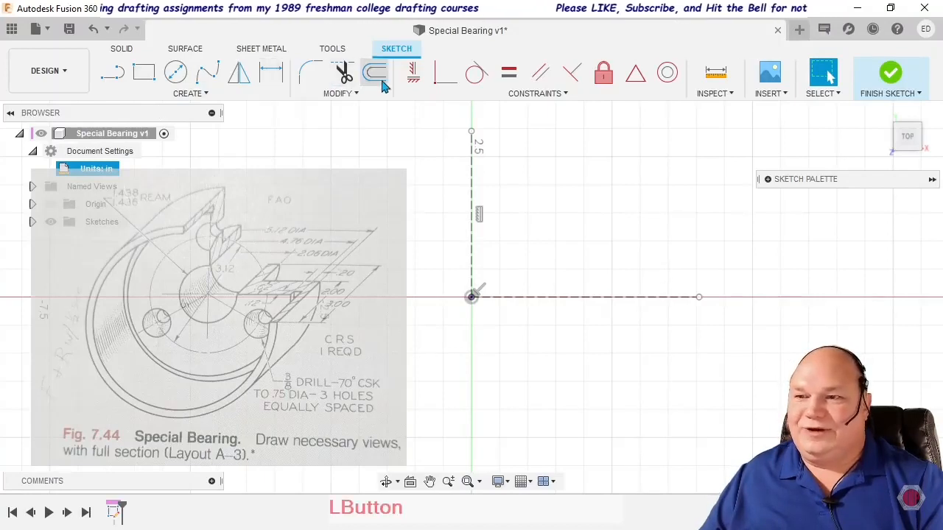
pyautogui.click(473, 188)
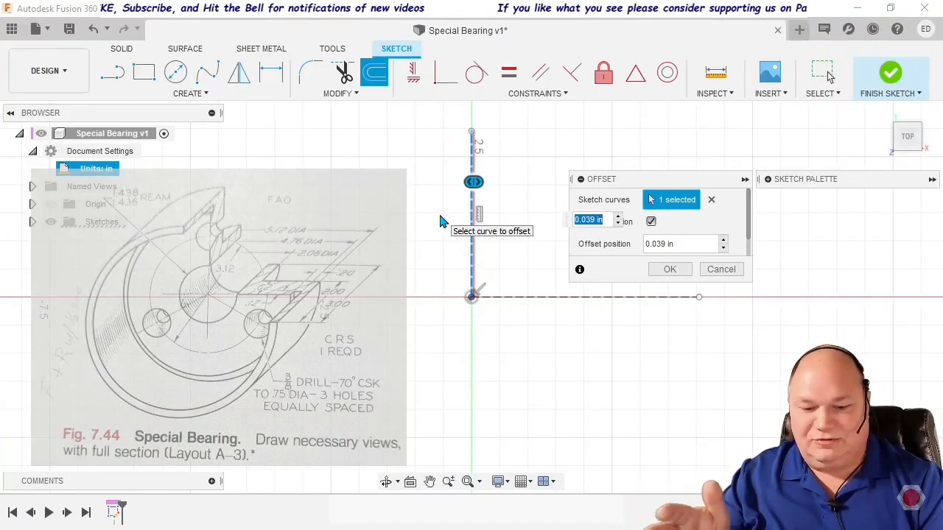
pyautogui.write('5')
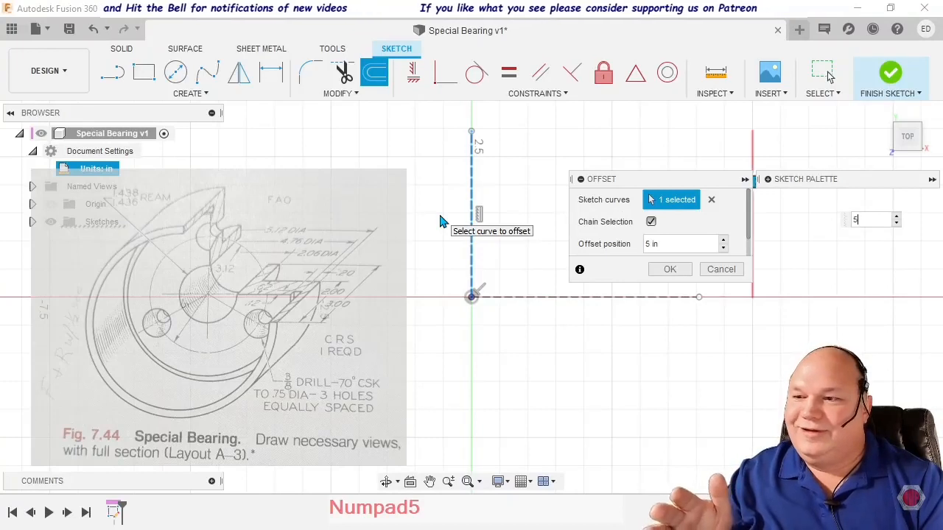
pyautogui.write('.12')
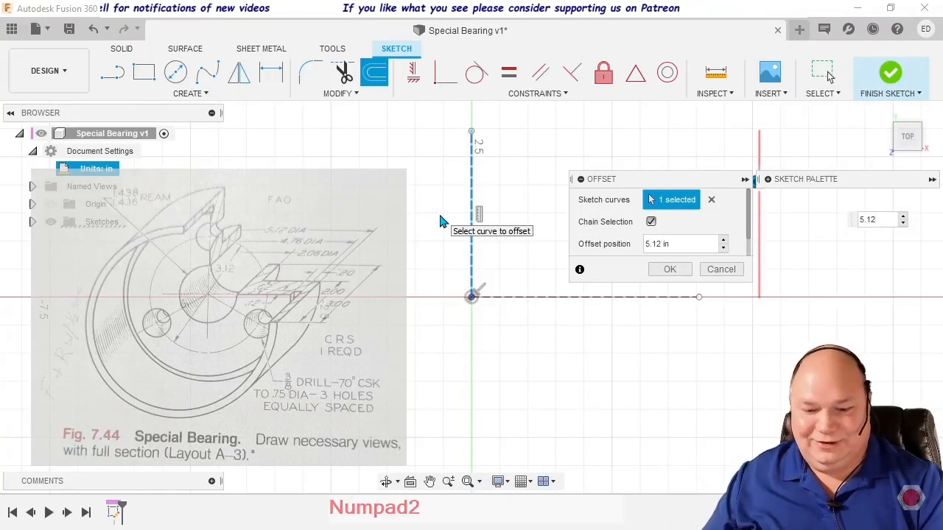
pyautogui.write('/')
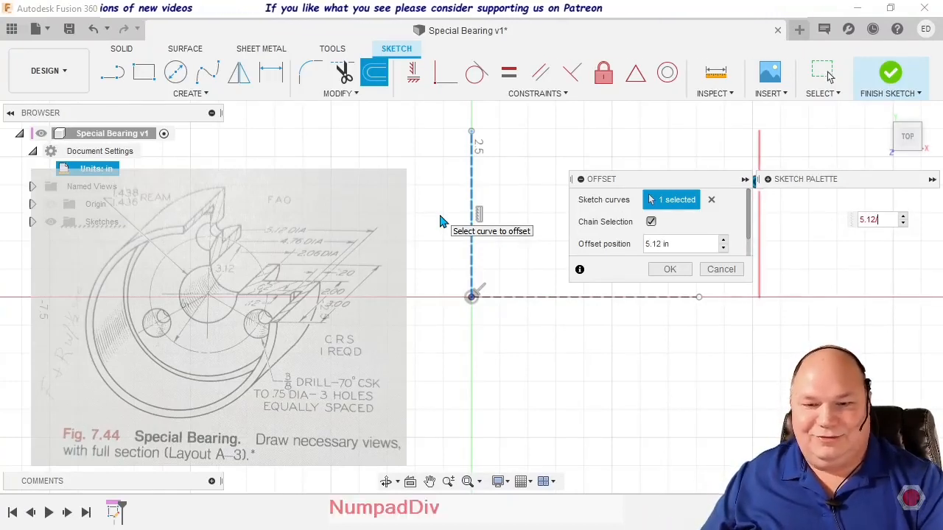
pyautogui.write('2')
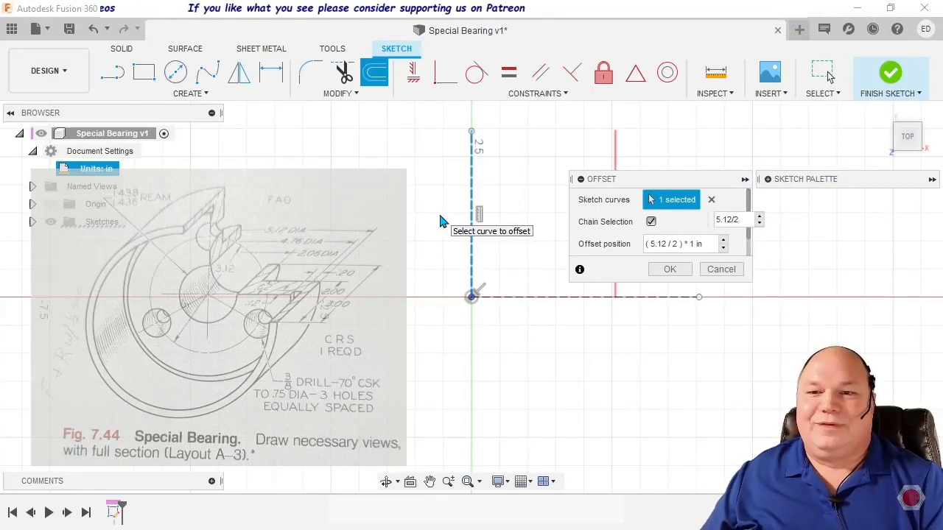
pyautogui.press('Return')
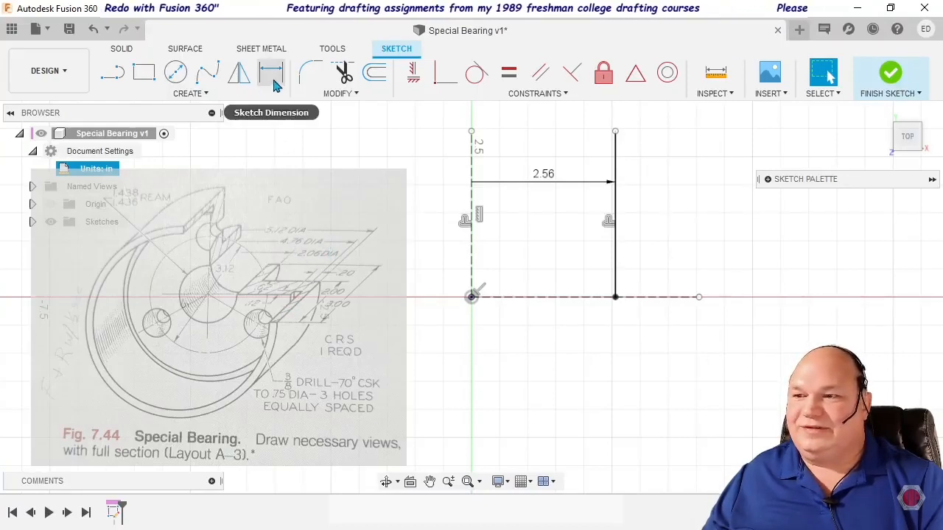
# - Offset the vertical construction line by 4.76/2 in toward the positive X side
pyautogui.rightClick(411, 153)
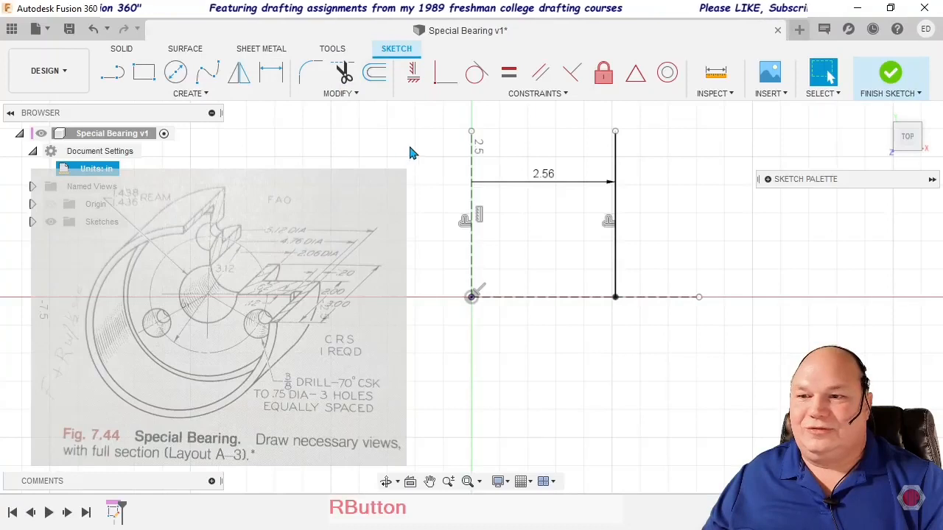
pyautogui.click(416, 100)
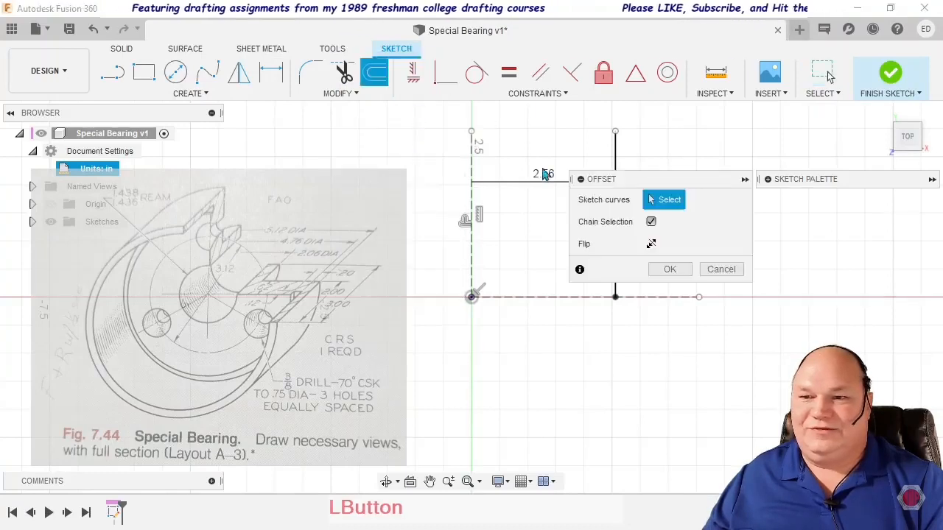
pyautogui.click(471, 169)
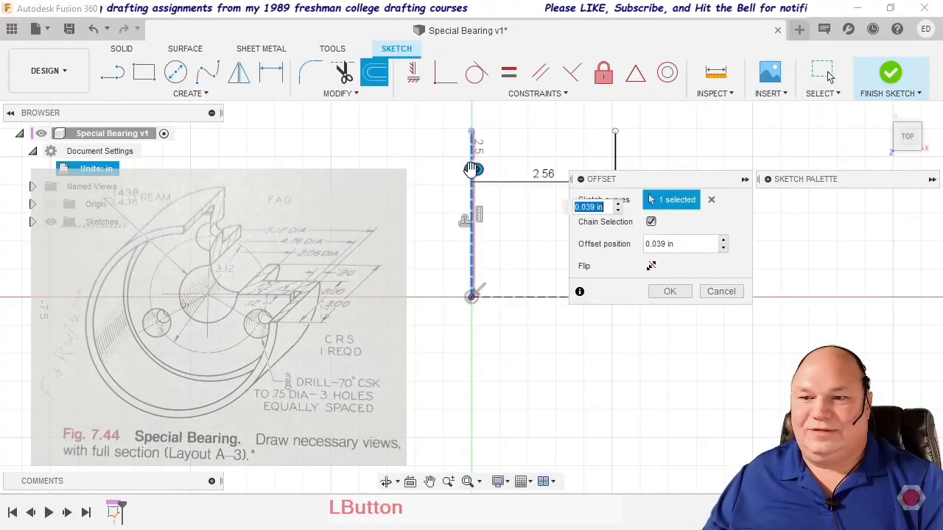
pyautogui.write('4')
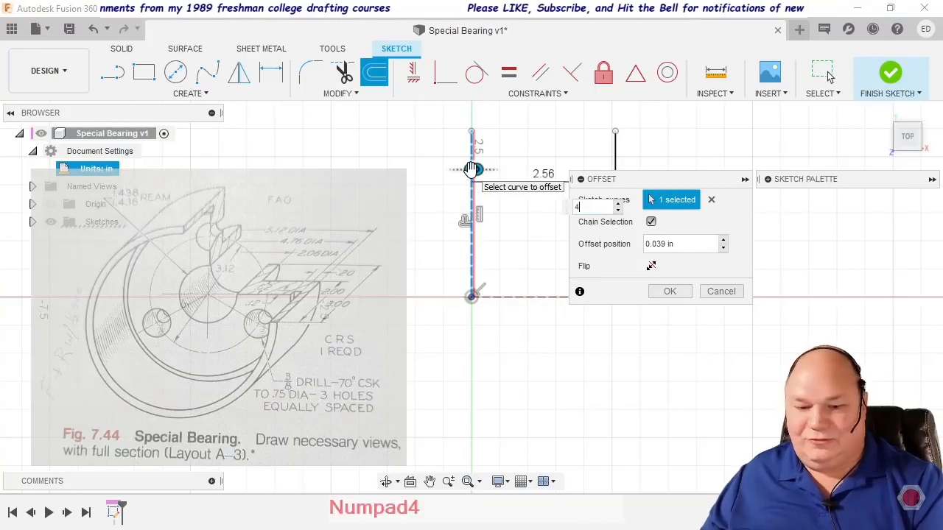
pyautogui.write('.76/')
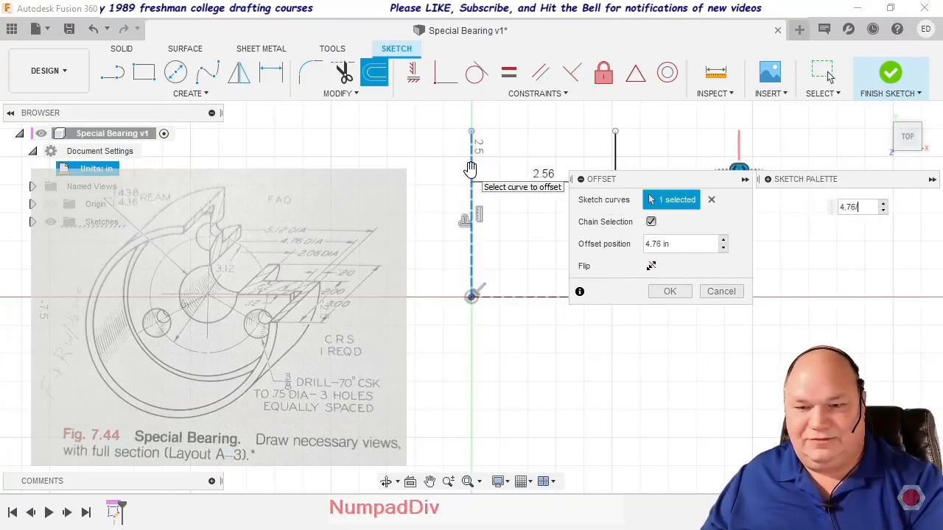
pyautogui.write('2')
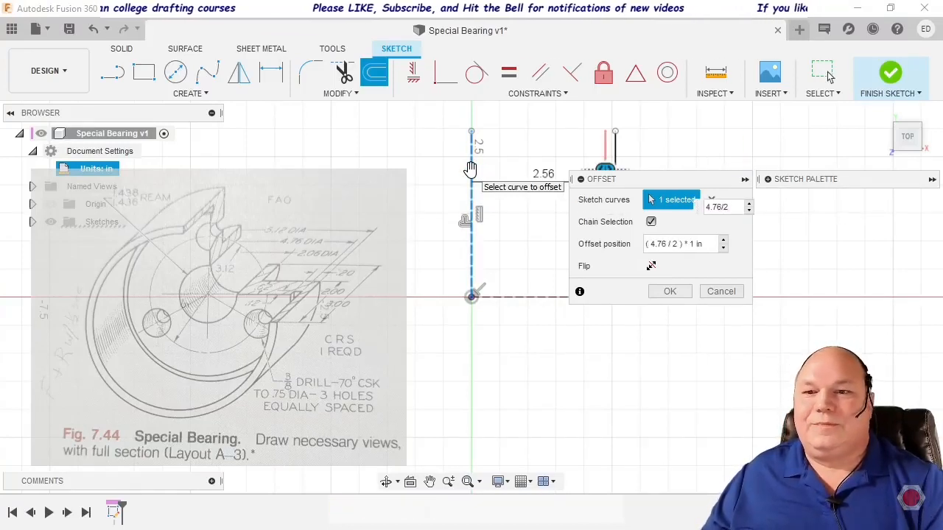
pyautogui.press('Return')
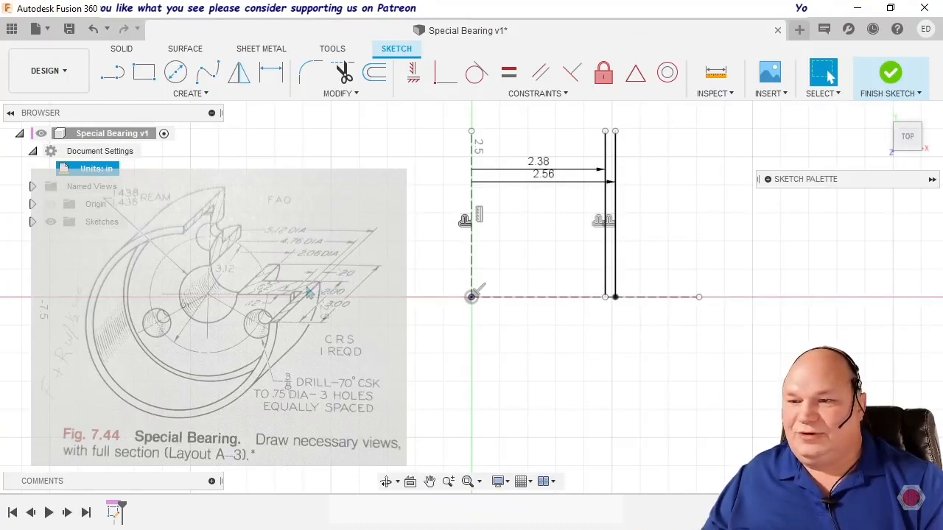
# - Offset the vertical construction line by 4.76/2-.2 in toward the positive X side
pyautogui.moveTo(543, 167)
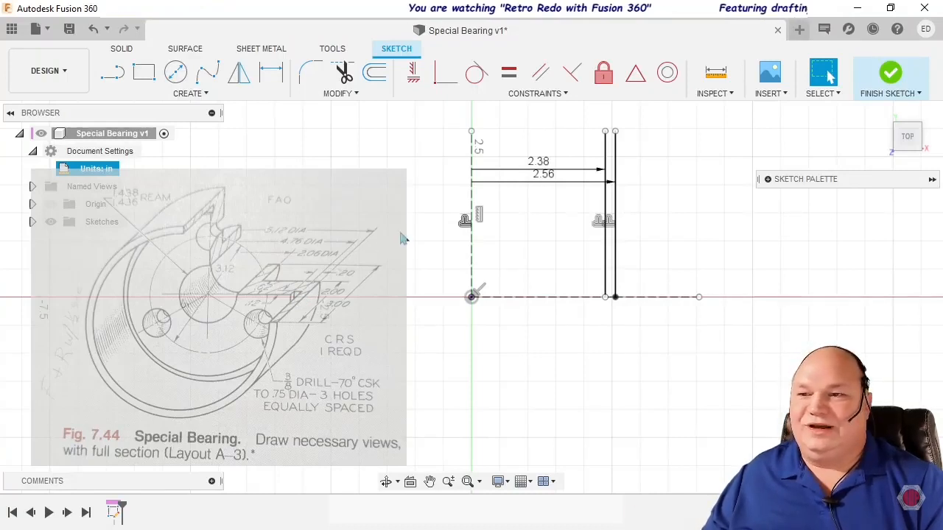
pyautogui.rightClick(413, 154)
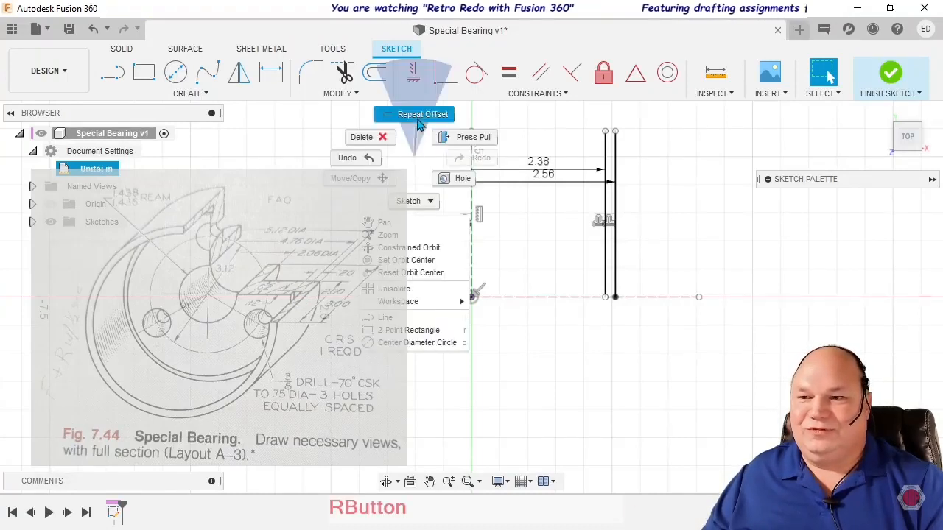
pyautogui.click(418, 118)
pyautogui.click(474, 232)
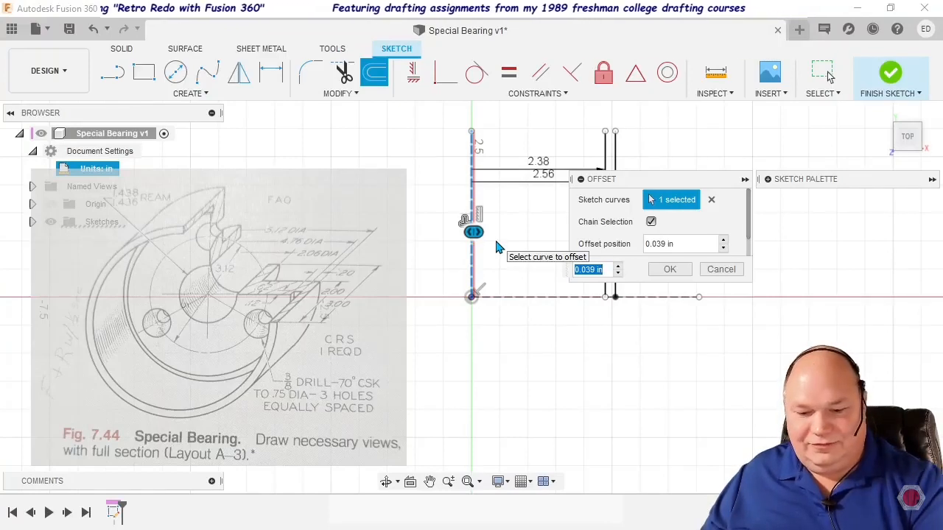
pyautogui.write('4.76')
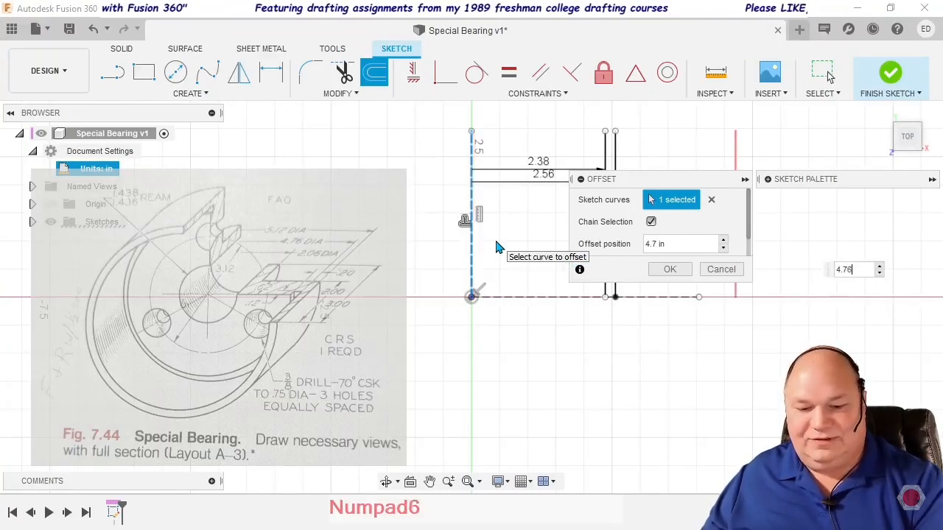
pyautogui.write('/2')
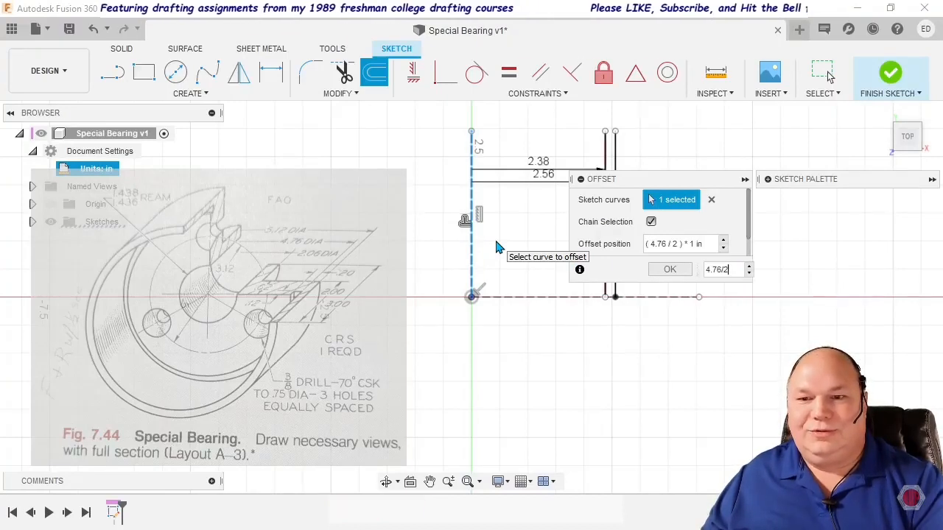
pyautogui.write('-.2')
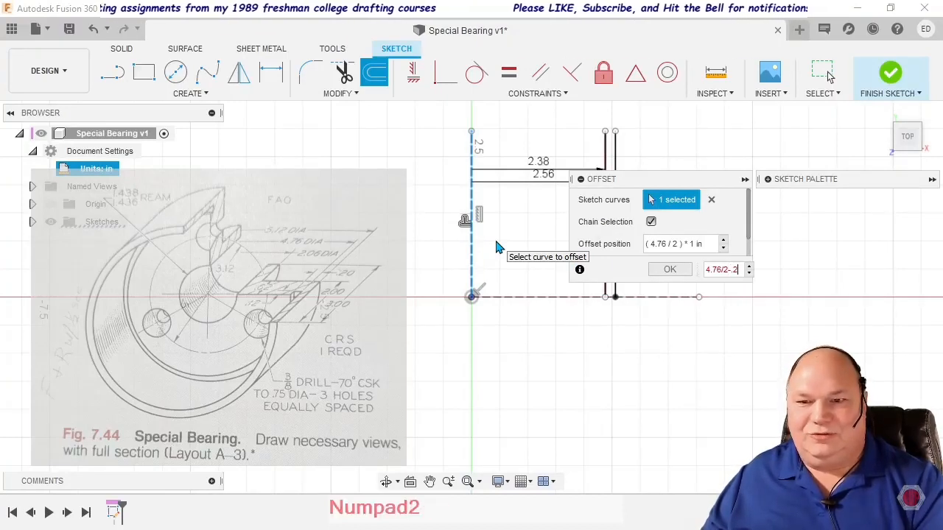
pyautogui.press('Return')
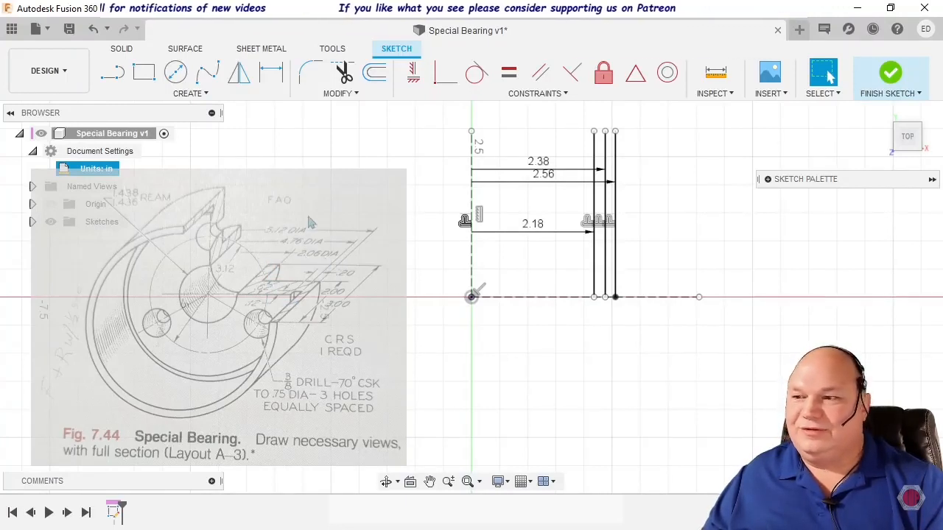
# - Offset the vertical construction line by 2.06/2 in toward the positive X side
pyautogui.rightClick(391, 153)
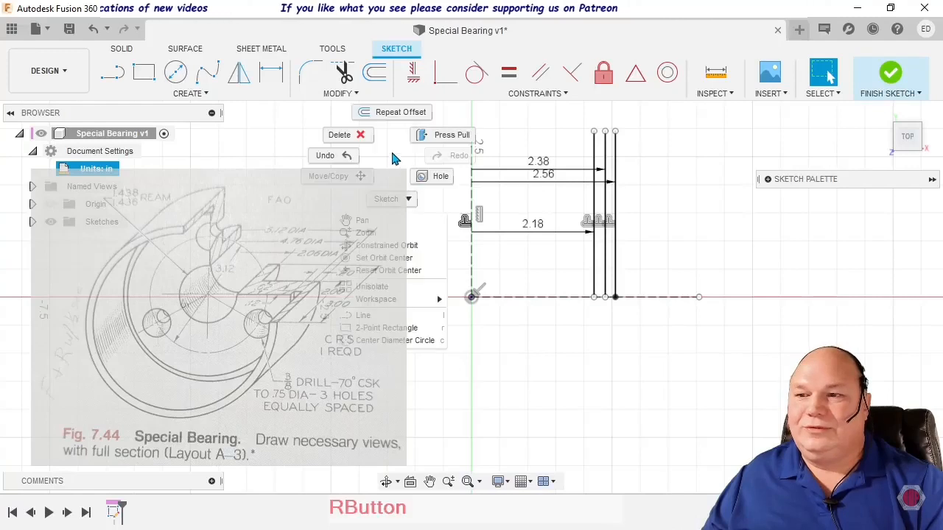
pyautogui.click(389, 109)
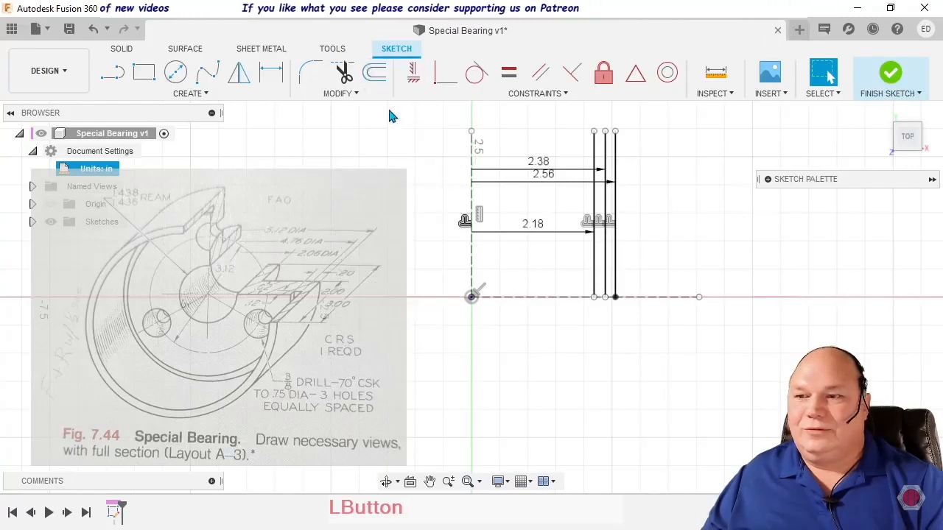
pyautogui.click(472, 197)
pyautogui.write('2.')
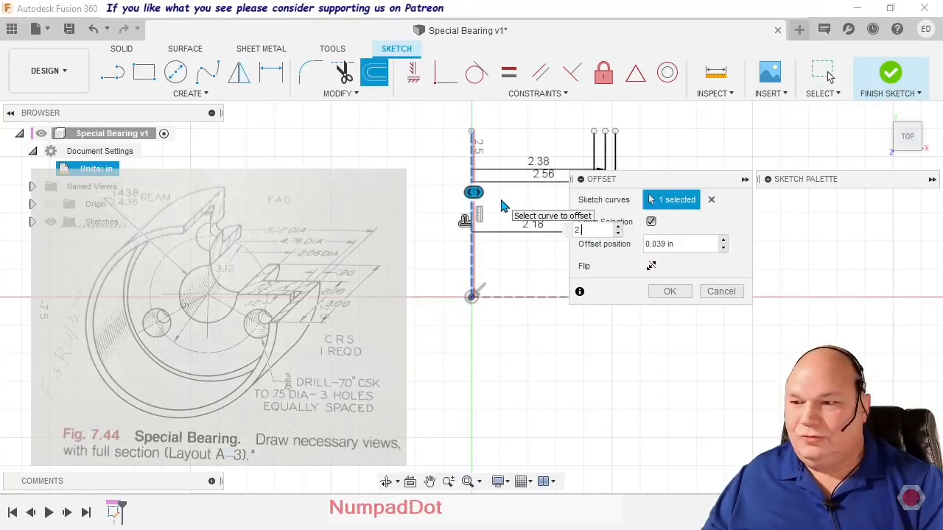
pyautogui.write('06/2')
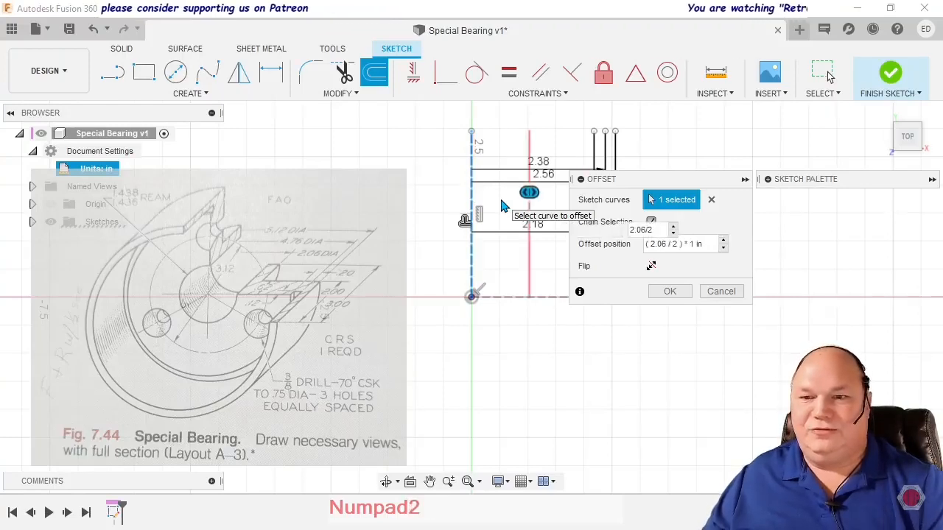
pyautogui.press('Return')
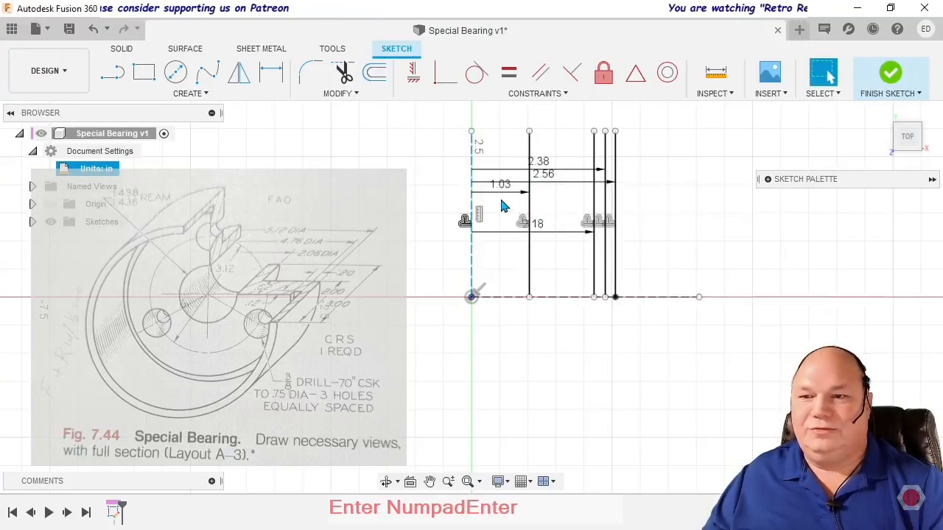
# - Sketch a line along the horizontal centerline joining the lower ends of the 1.03 in and 2.18 in offset lines
pyautogui.click(505, 298)
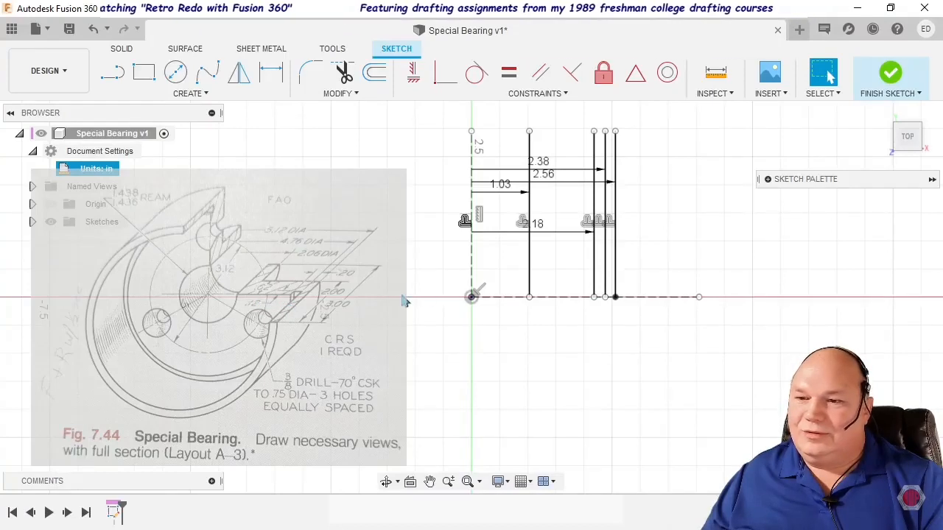
pyautogui.click(113, 72)
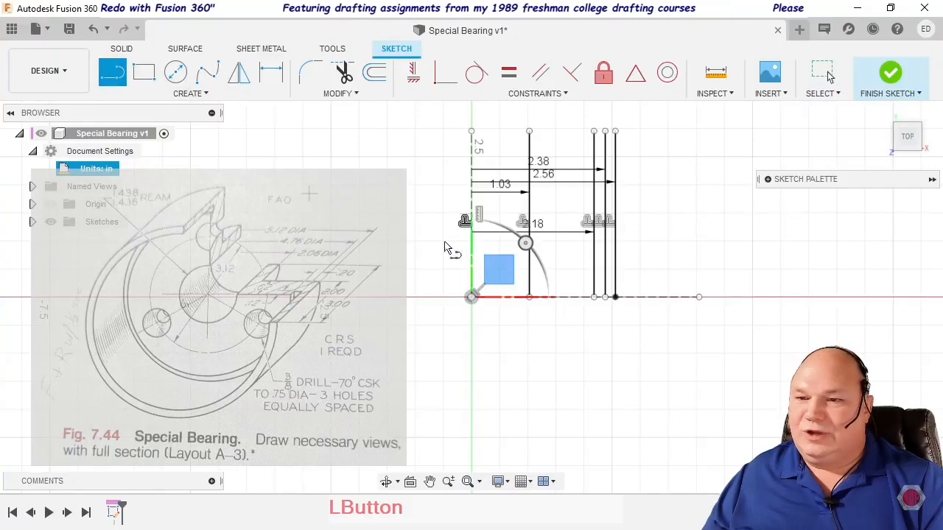
pyautogui.click(528, 298)
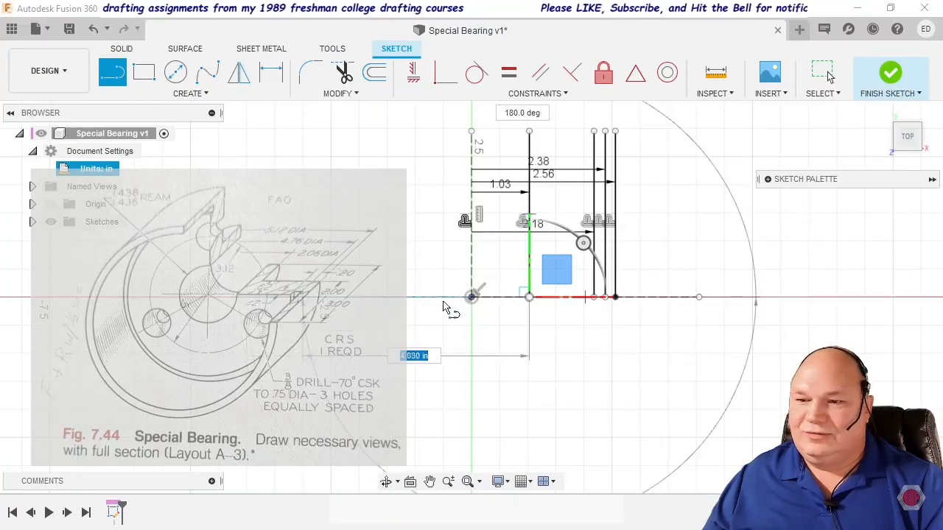
pyautogui.click(595, 302)
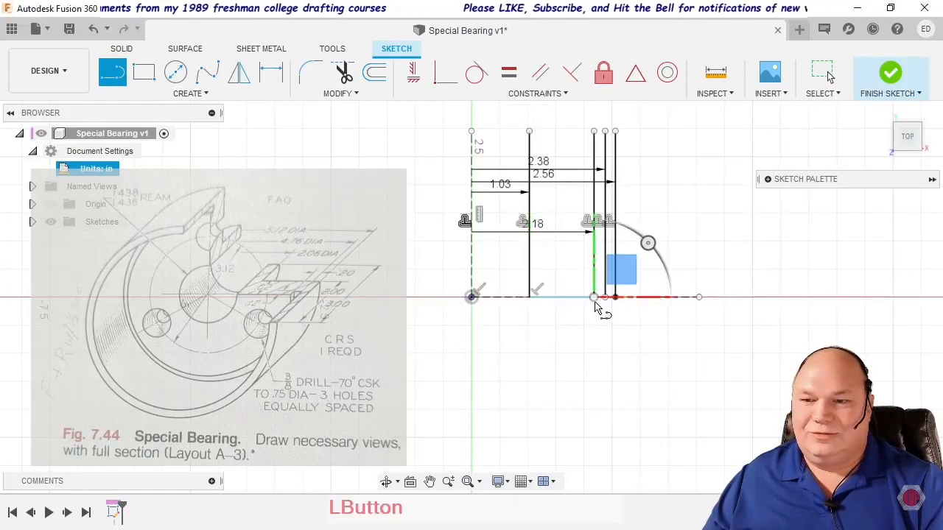
pyautogui.press('Escape')
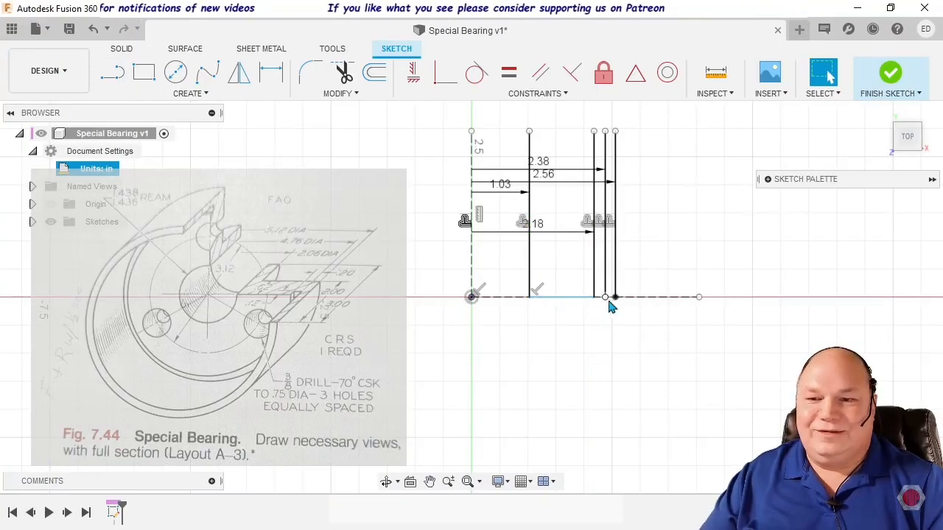
# - Sketch a vertical line about 1.3 in long downward from the lower end of the 2.38 in offset line
pyautogui.scroll(2, 607, 297)
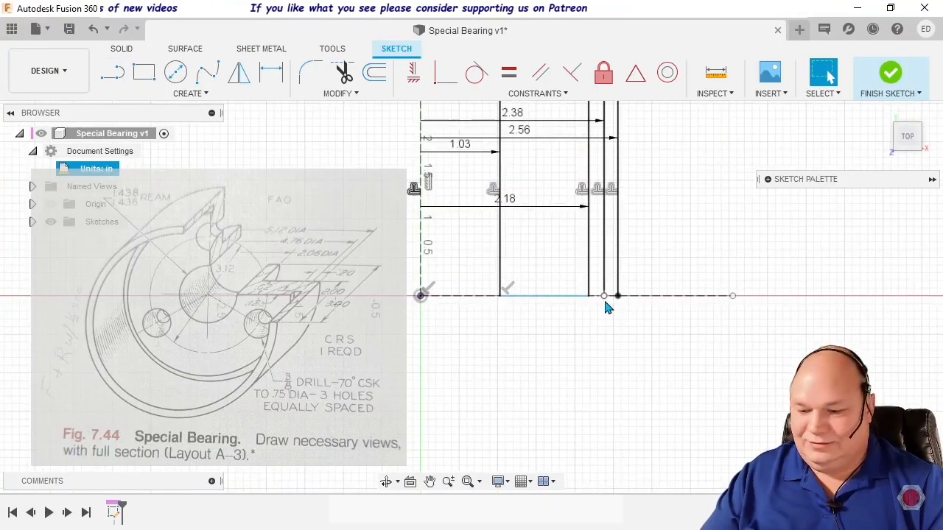
pyautogui.press('l')
pyautogui.click(609, 302)
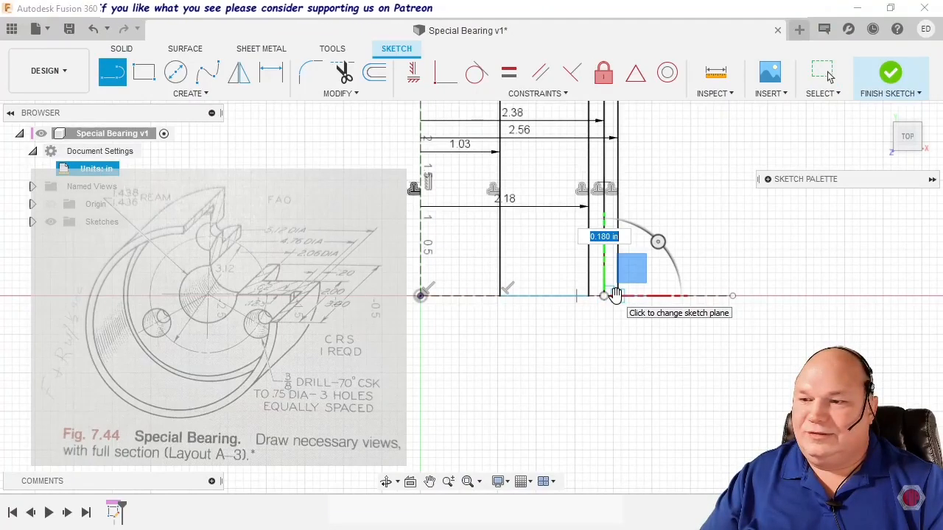
pyautogui.click(614, 296)
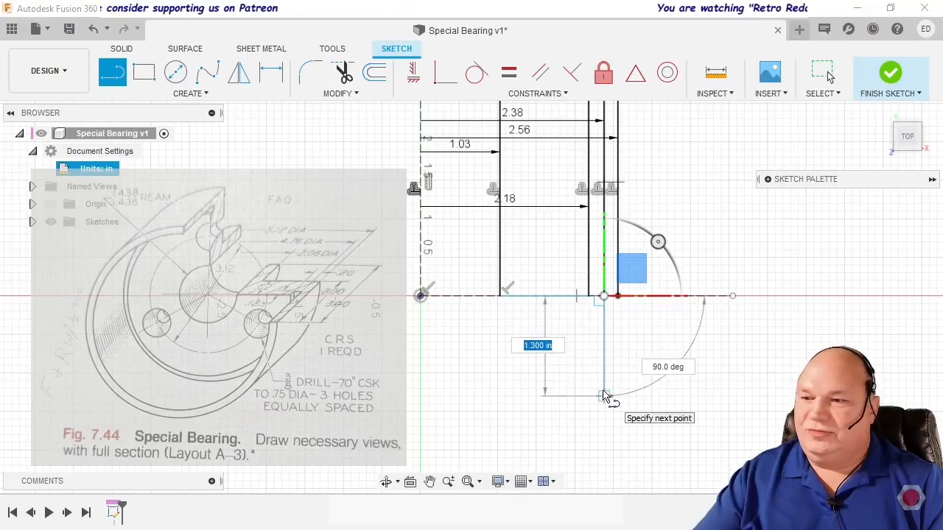
pyautogui.click(604, 397)
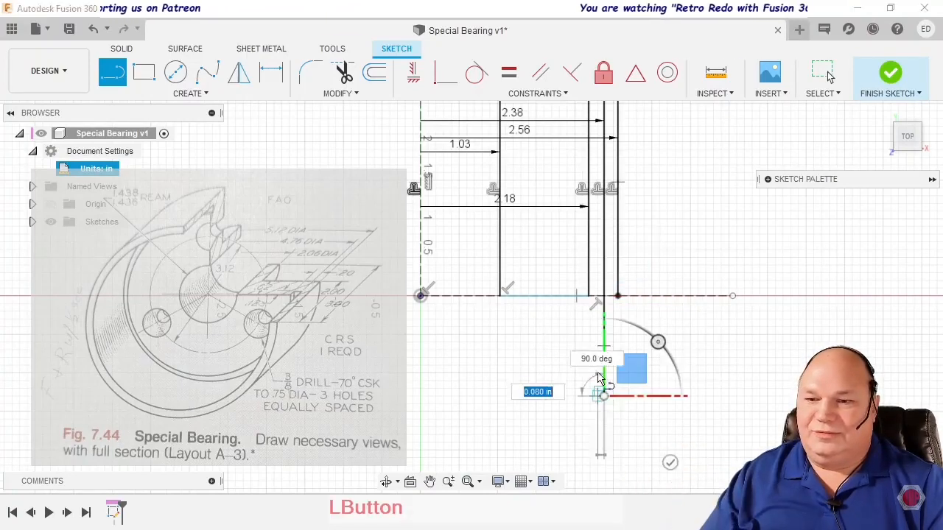
pyautogui.press('Escape')
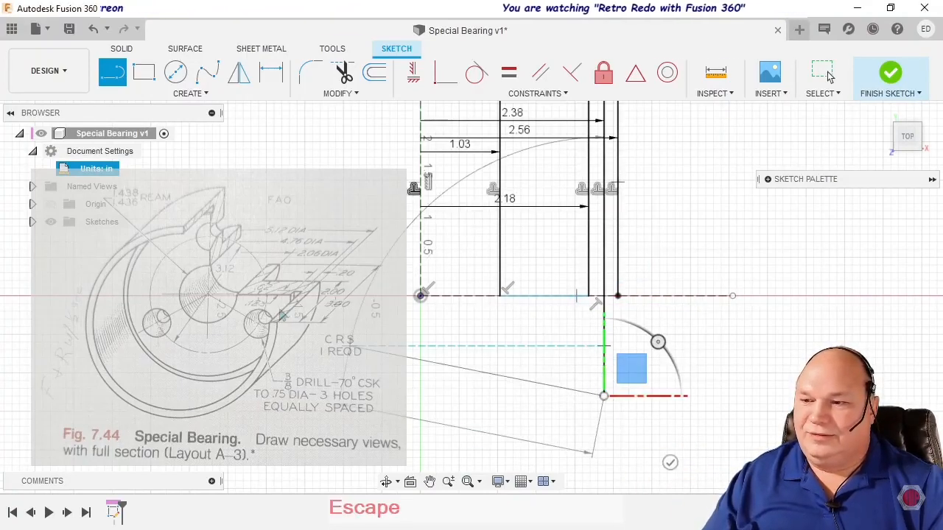
pyautogui.click(827, 71)
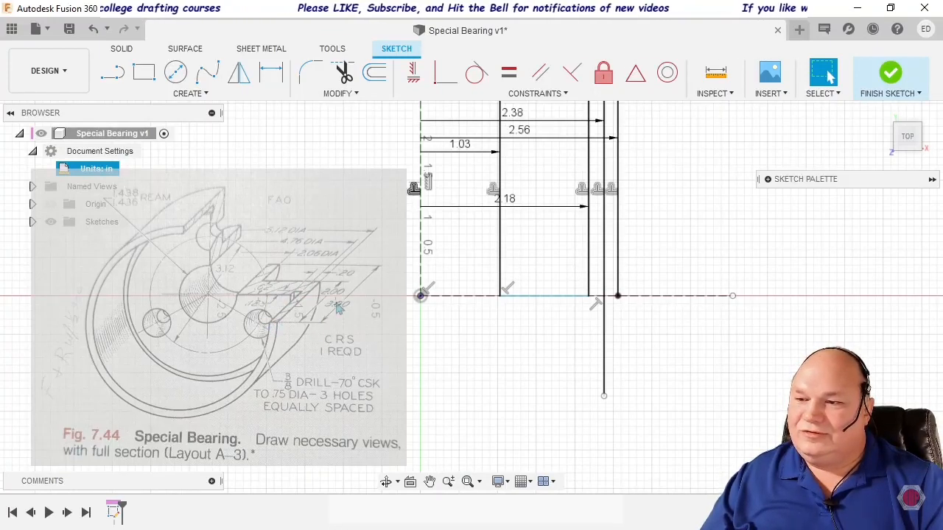
# - Offset the short horizontal line between the 1.03 in and 2.18 in lines downward by 2-.62 in
pyautogui.click(288, 295)
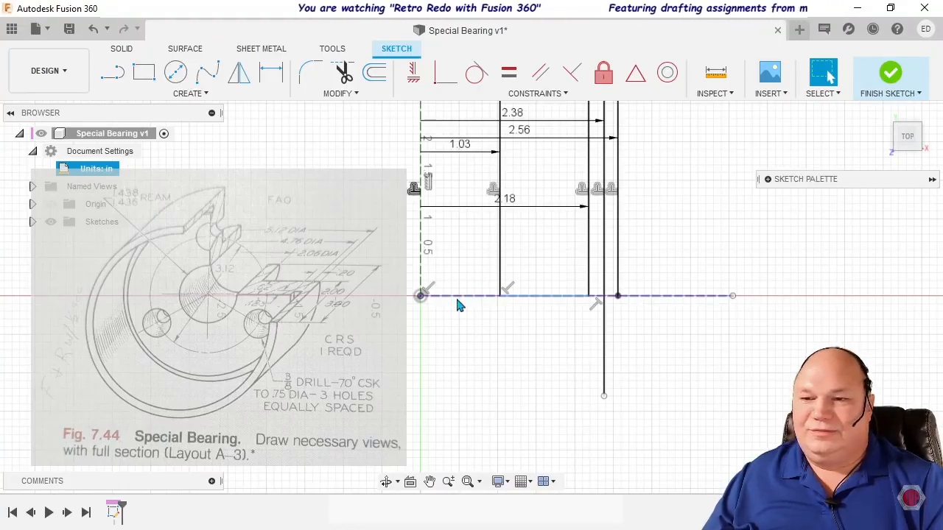
pyautogui.click(540, 297)
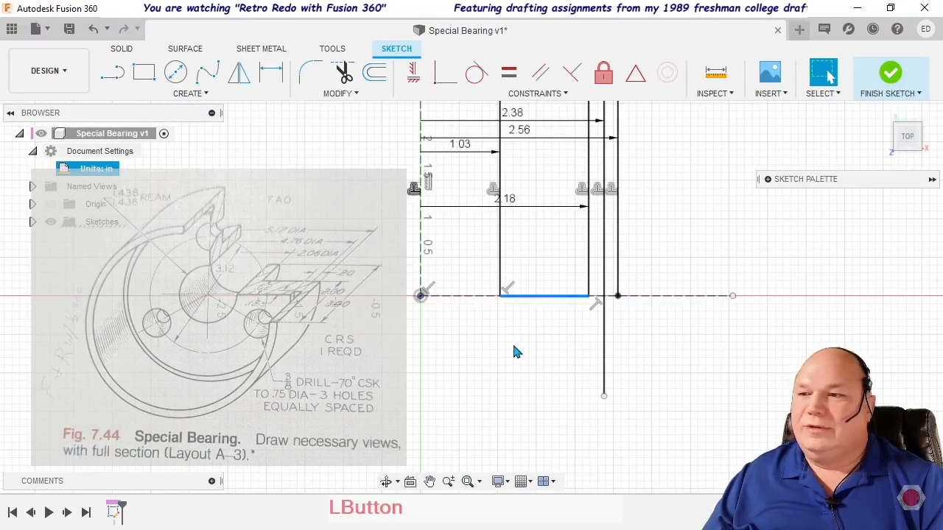
pyautogui.click(374, 72)
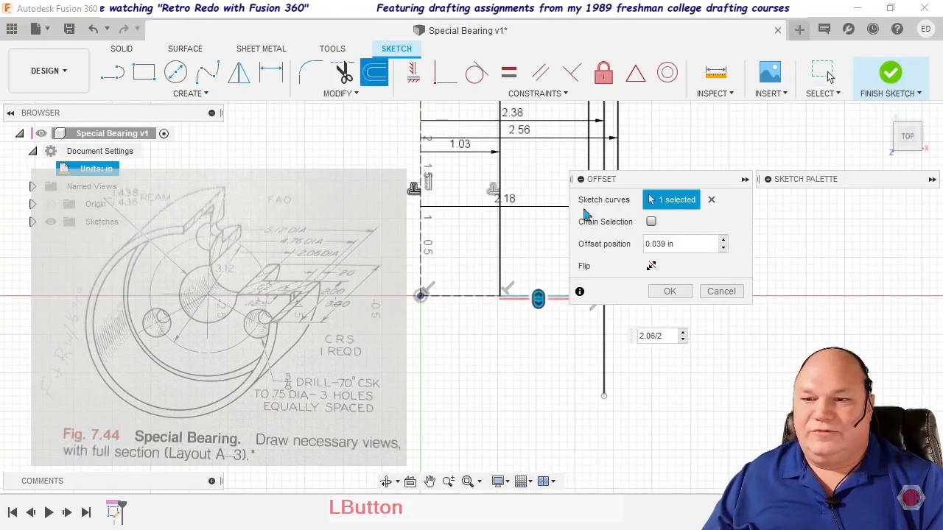
pyautogui.moveTo(539, 299); pyautogui.dragTo(538, 343)
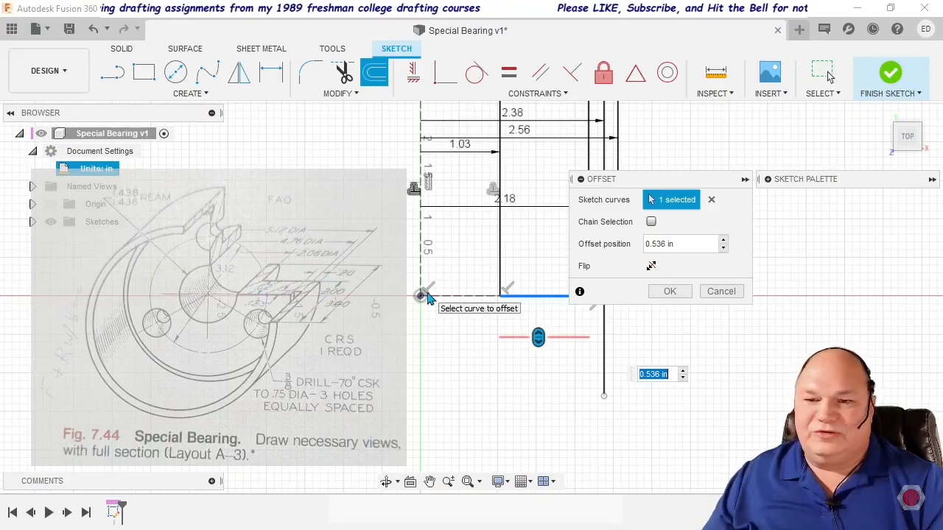
pyautogui.write('2')
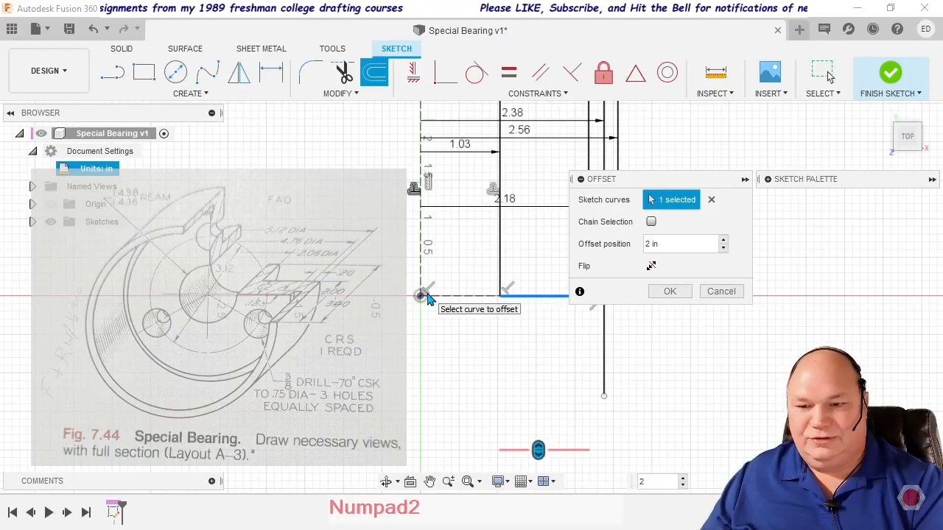
pyautogui.write('-.62')
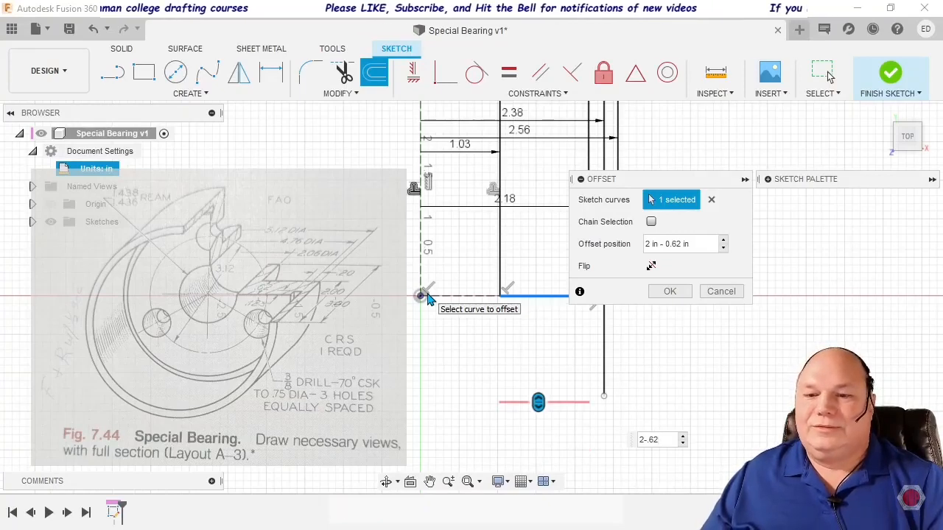
pyautogui.press('Return')
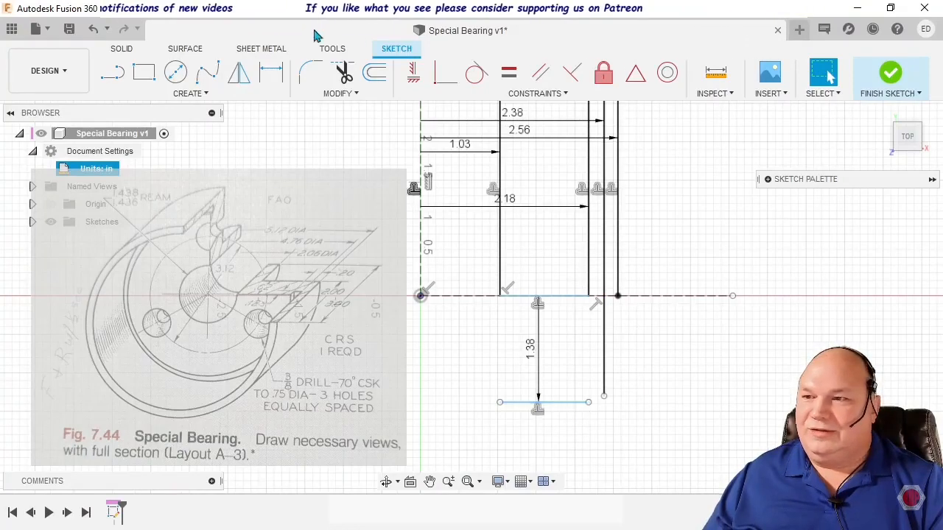
# - Extend the lower horizontal line to the 2.56 in line's position, and extend that outermost vertical line down to meet it
pyautogui.click(323, 94)
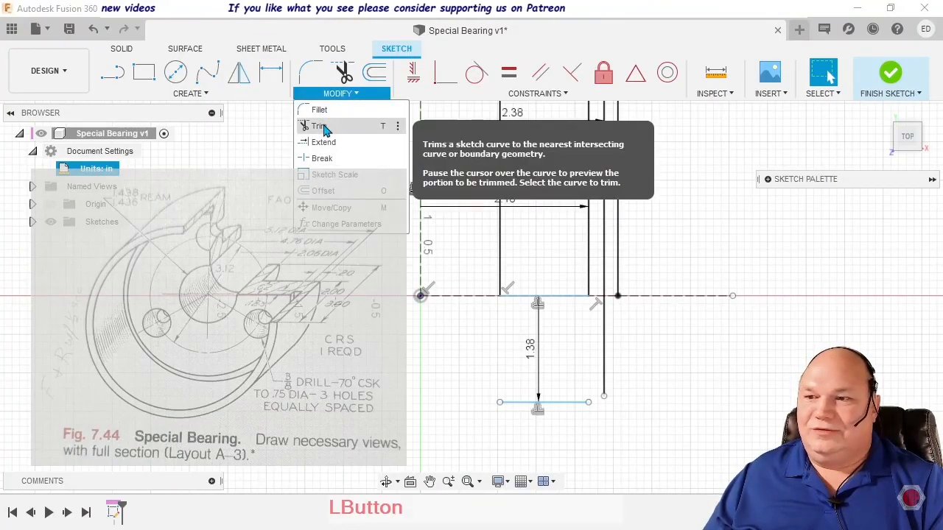
pyautogui.click(318, 143)
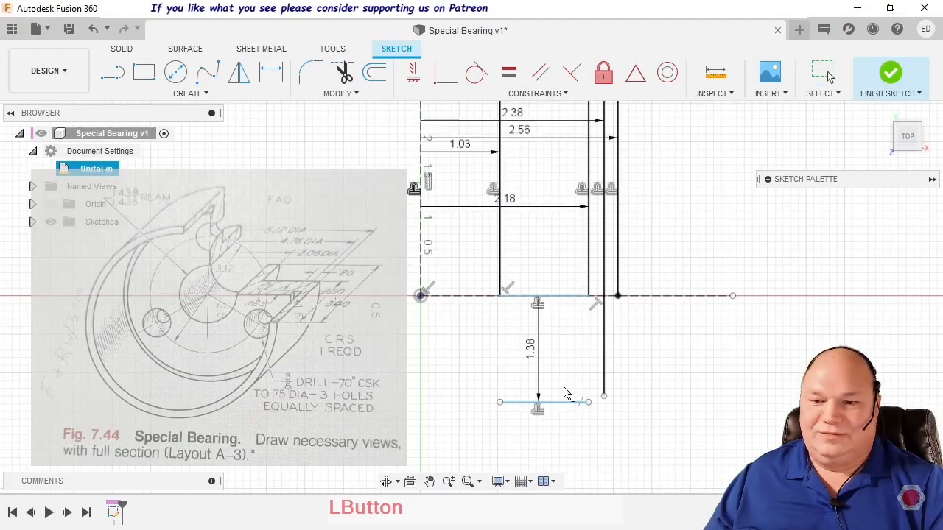
pyautogui.click(566, 405)
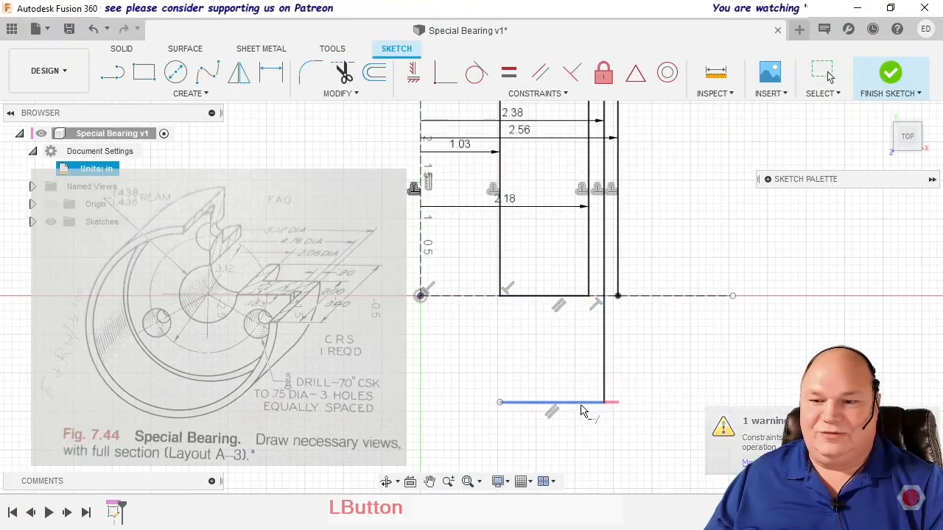
pyautogui.click(583, 408)
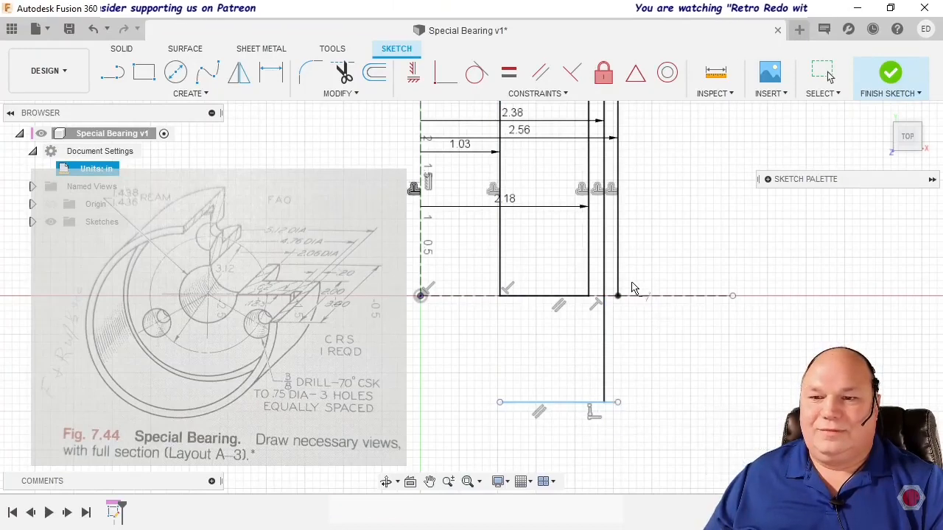
pyautogui.click(620, 293)
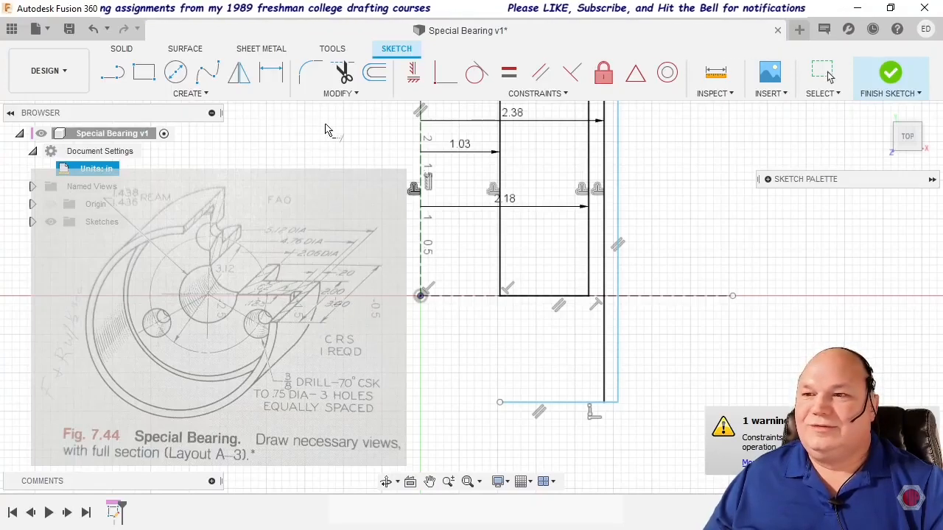
# - Offset only the lower horizontal line upward by -2 in, with chain selection turned off
pyautogui.click(374, 71)
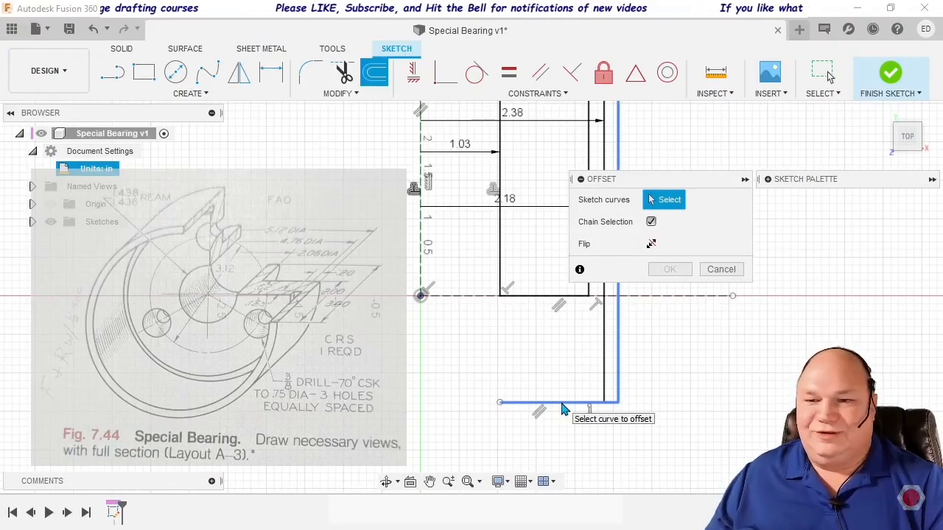
pyautogui.click(562, 409)
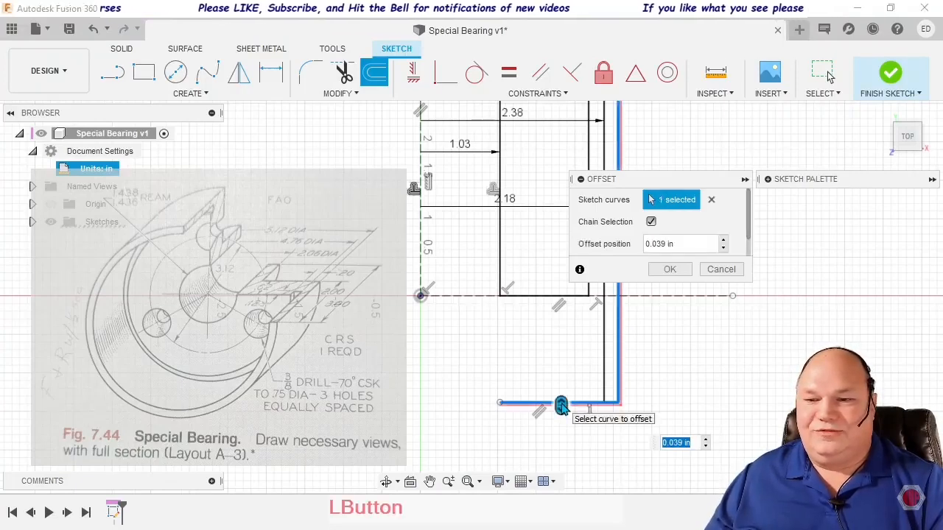
pyautogui.click(652, 222)
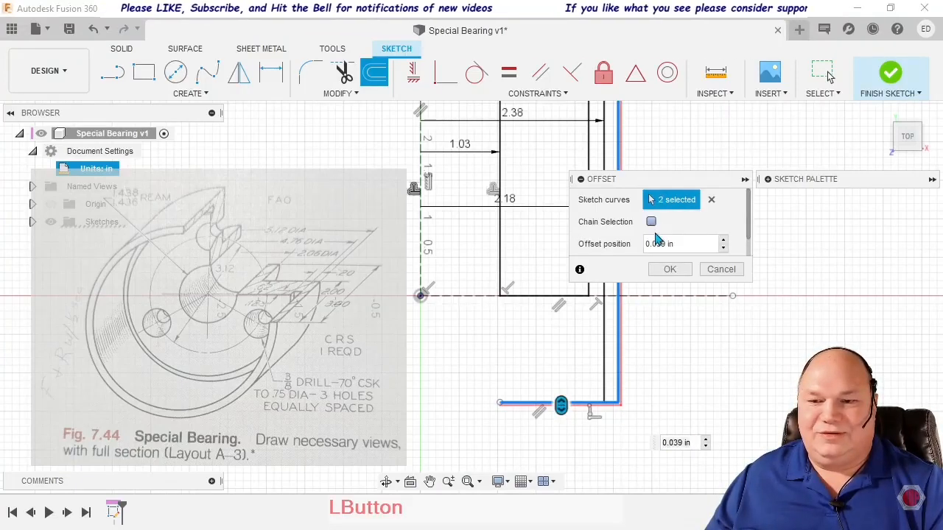
pyautogui.click(712, 200)
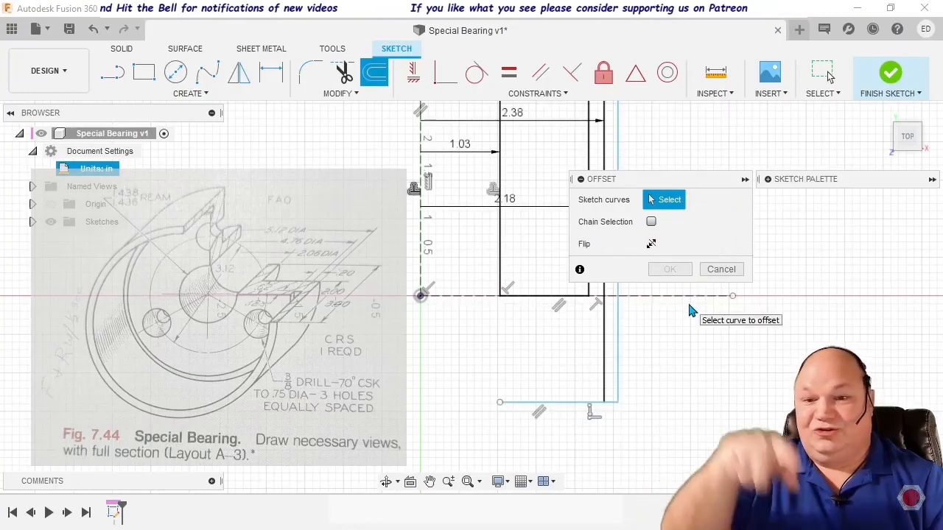
pyautogui.click(568, 405)
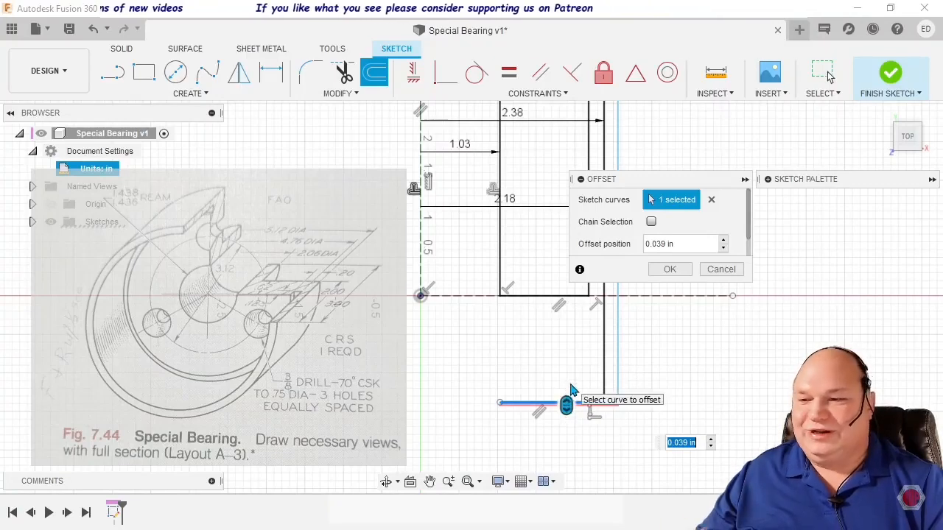
pyautogui.click(685, 243)
pyautogui.moveTo(685, 243); pyautogui.dragTo(614, 248)
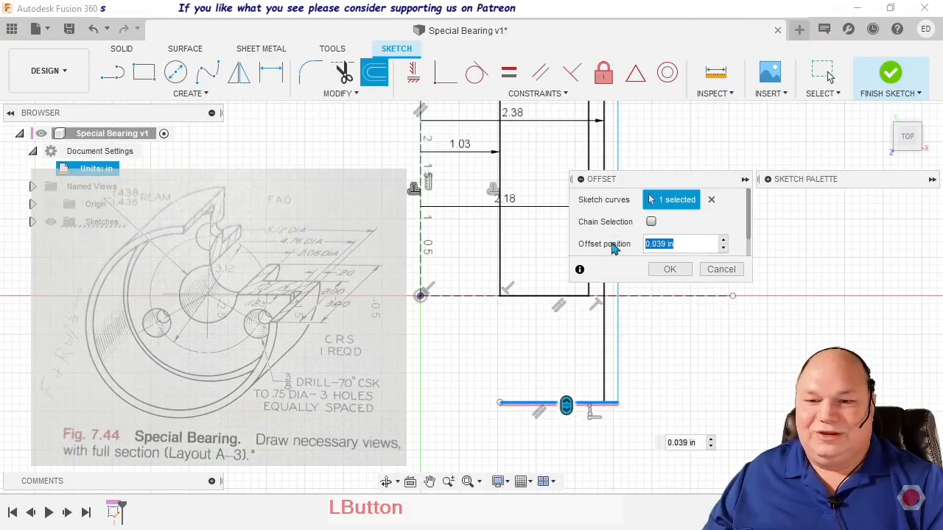
pyautogui.write('-')
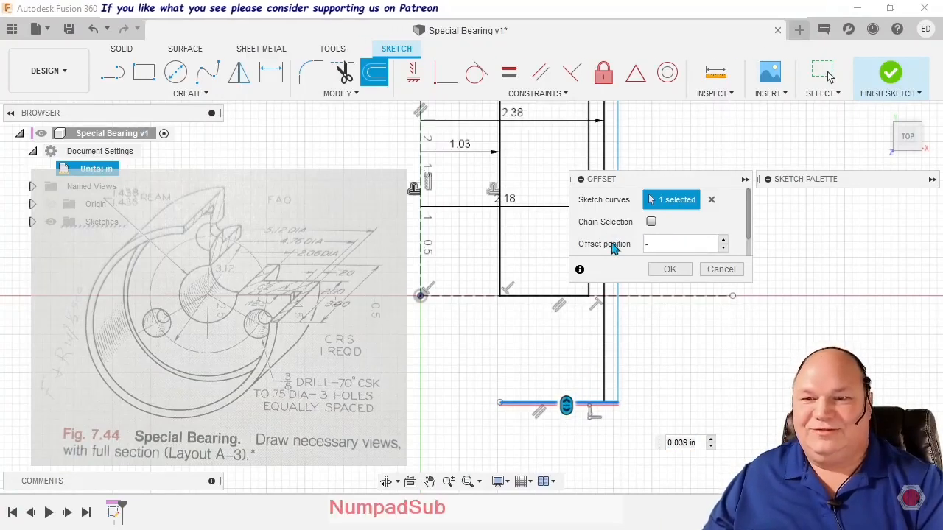
pyautogui.write('2')
pyautogui.press('Return')
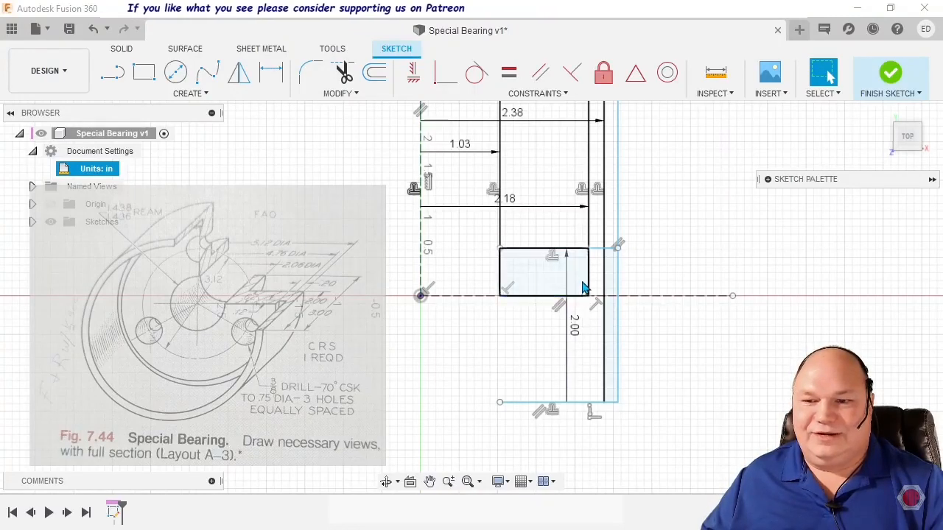
# - Offset the short horizontal line lying on the centerline upward by -.12 in
pyautogui.click(375, 72)
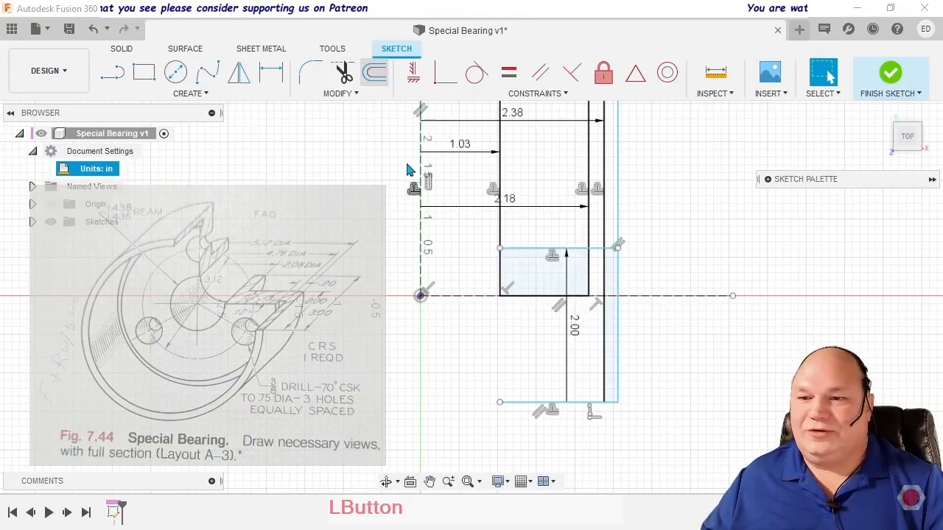
pyautogui.click(533, 297)
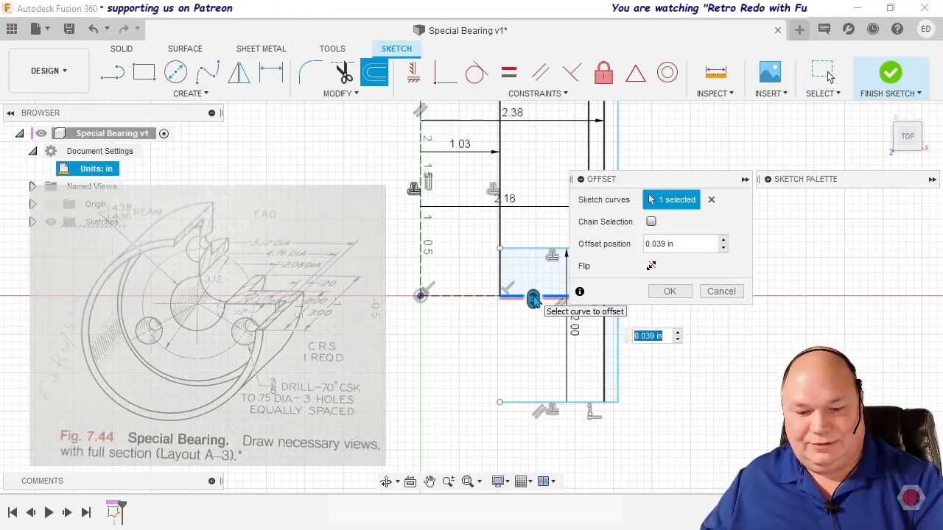
pyautogui.write('-.12')
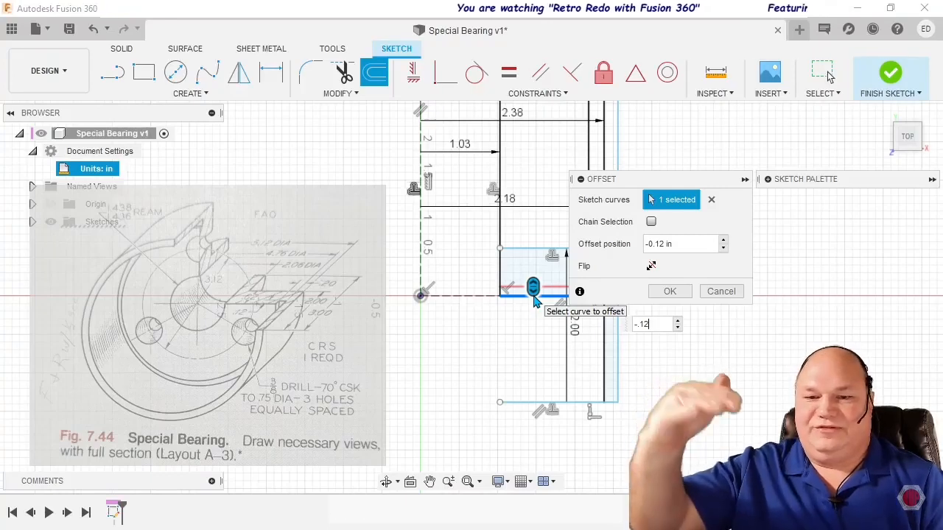
pyautogui.press('Return')
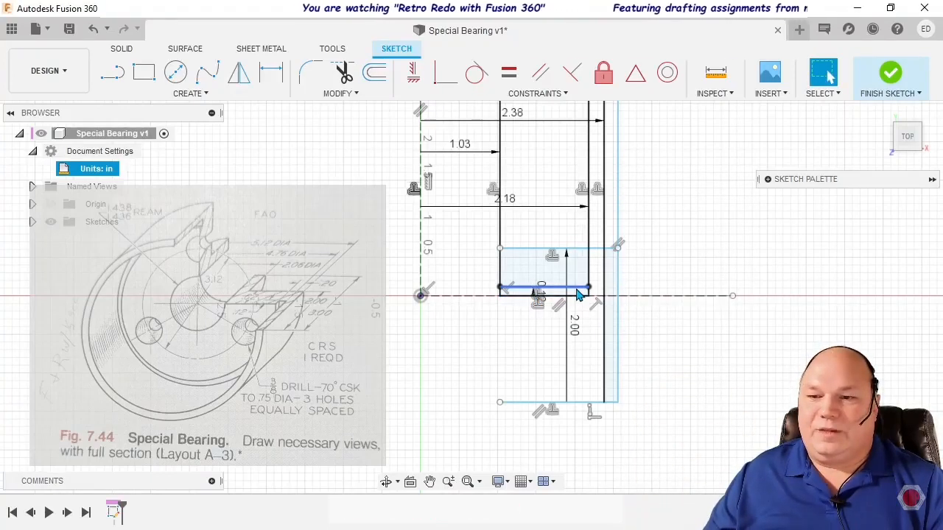
# - Extend the 0.12 in offset line outward to the 2.38 in vertical line
pyautogui.click(321, 93)
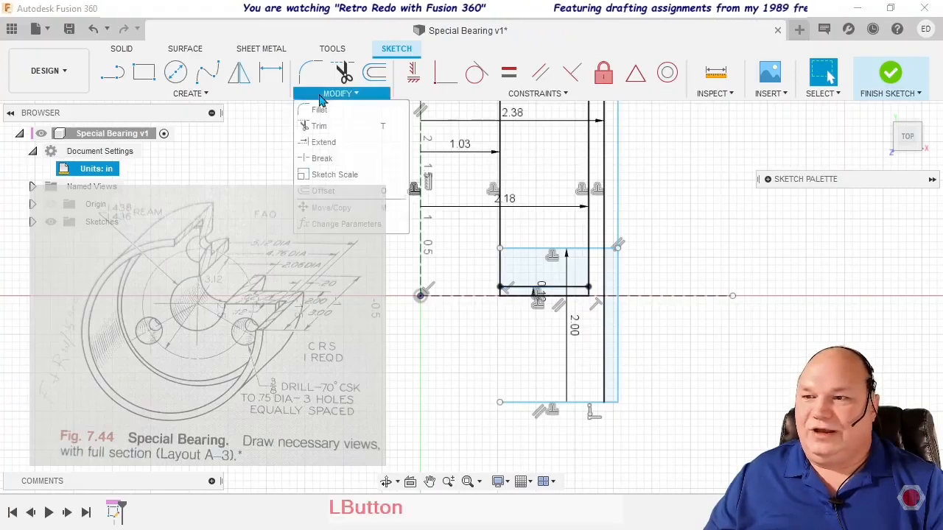
pyautogui.click(319, 142)
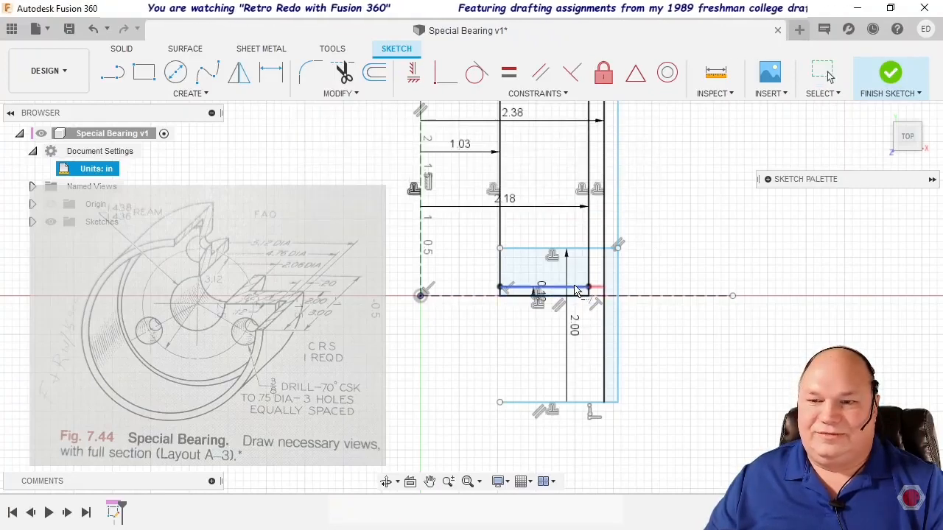
pyautogui.click(577, 288)
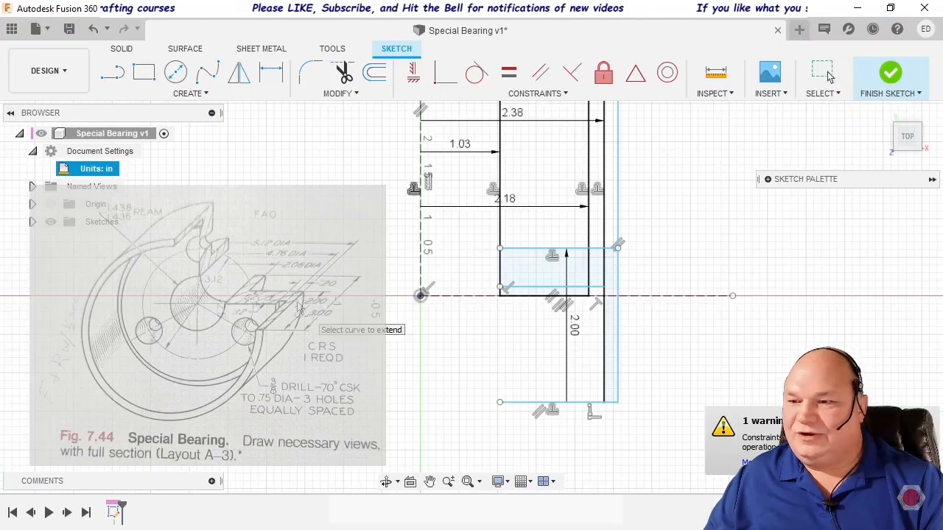
pyautogui.click(300, 308)
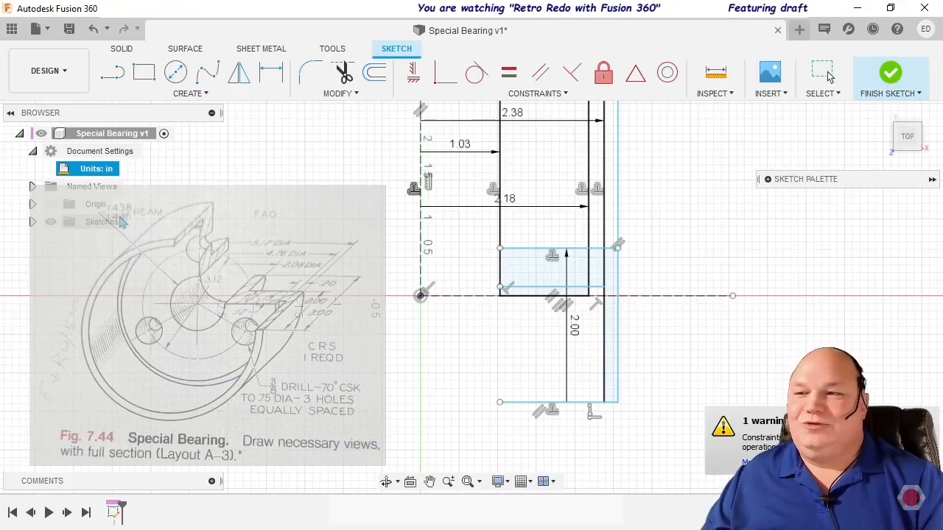
# - Offset the vertical centerline outward by 1.437/2 in to form the bore line, with chain selection off
pyautogui.click(374, 84)
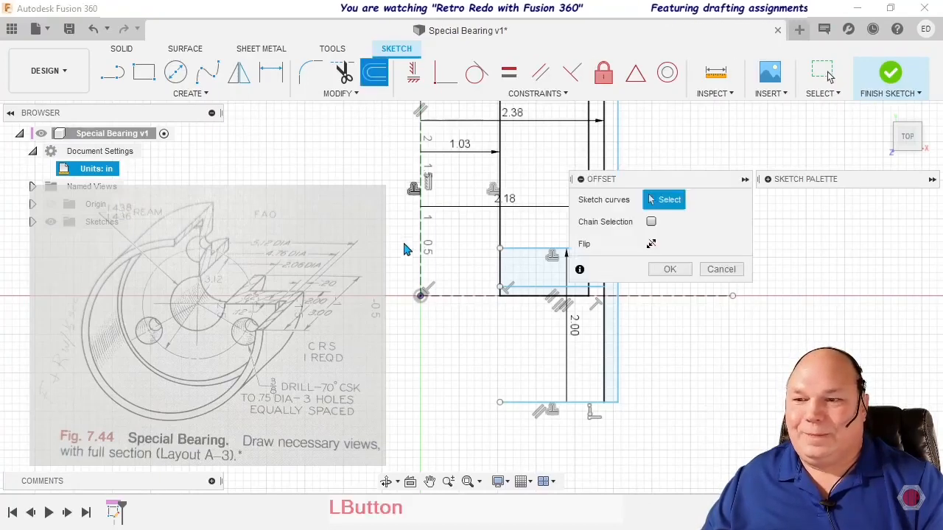
pyautogui.click(423, 266)
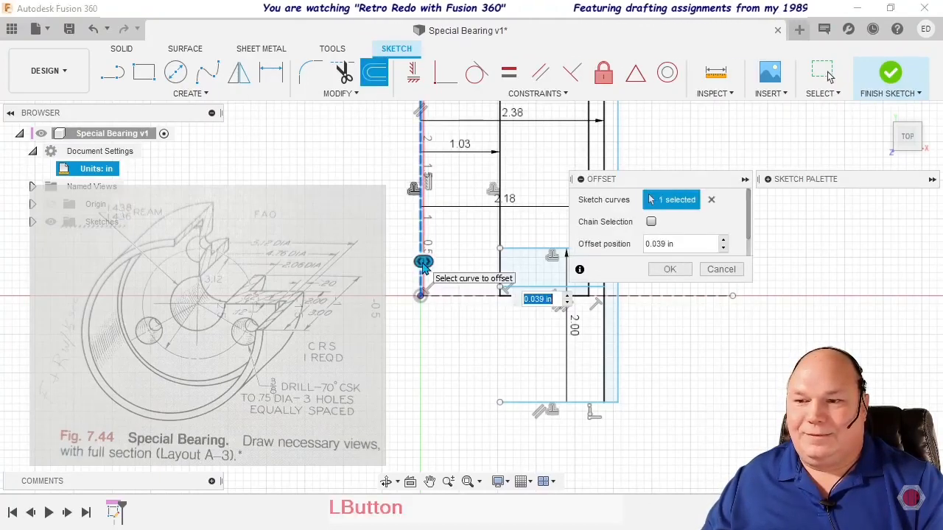
pyautogui.write('1')
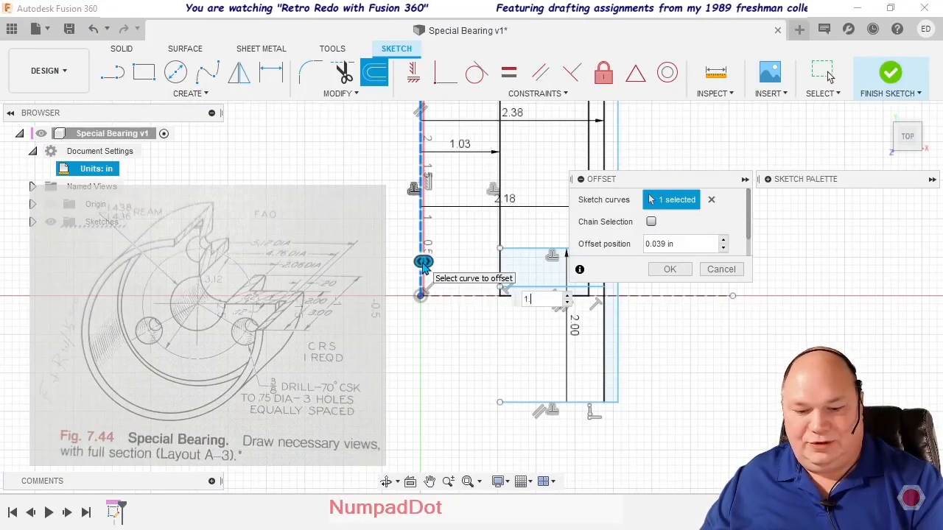
pyautogui.write('.437')
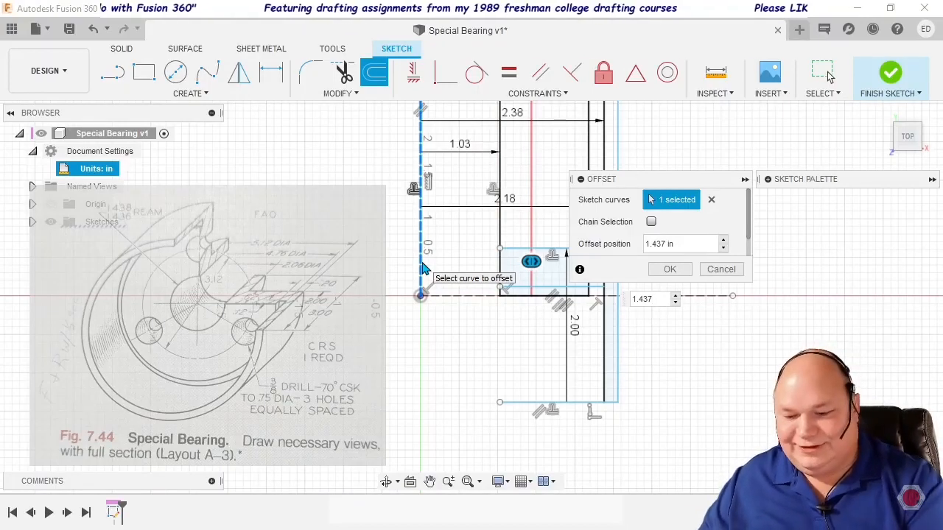
pyautogui.write('/')
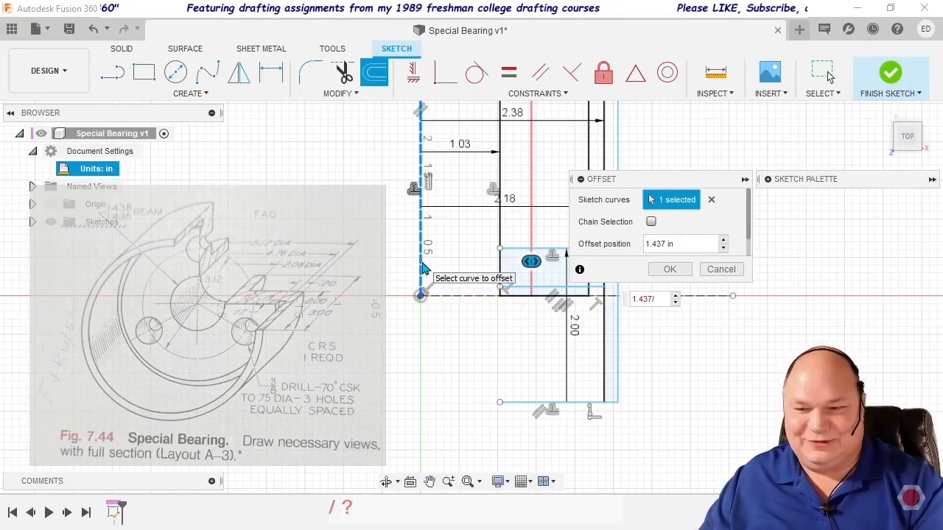
pyautogui.write('2')
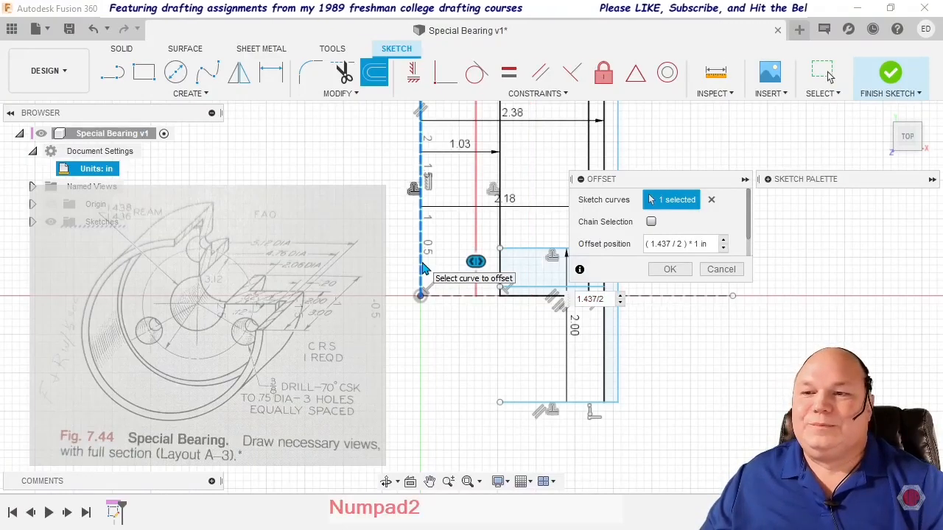
pyautogui.press('Return')
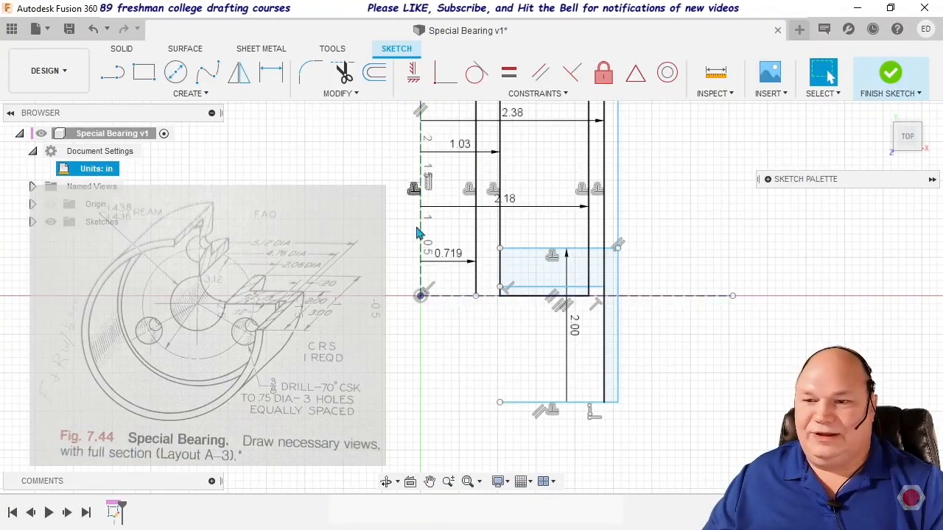
# - Extend the short horizontal line lying on the horizontal centerline inward to the 0.719 in vertical line
pyautogui.click(339, 93)
pyautogui.click(325, 142)
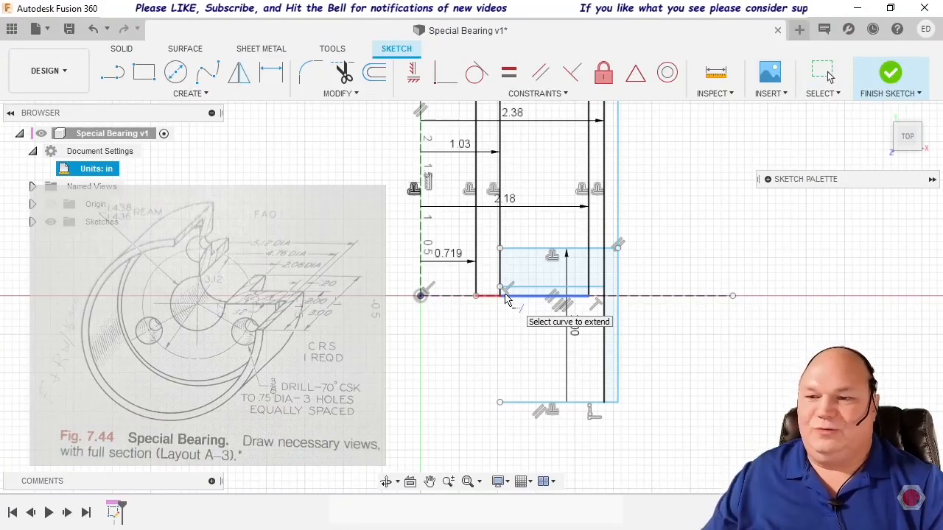
pyautogui.click(506, 298)
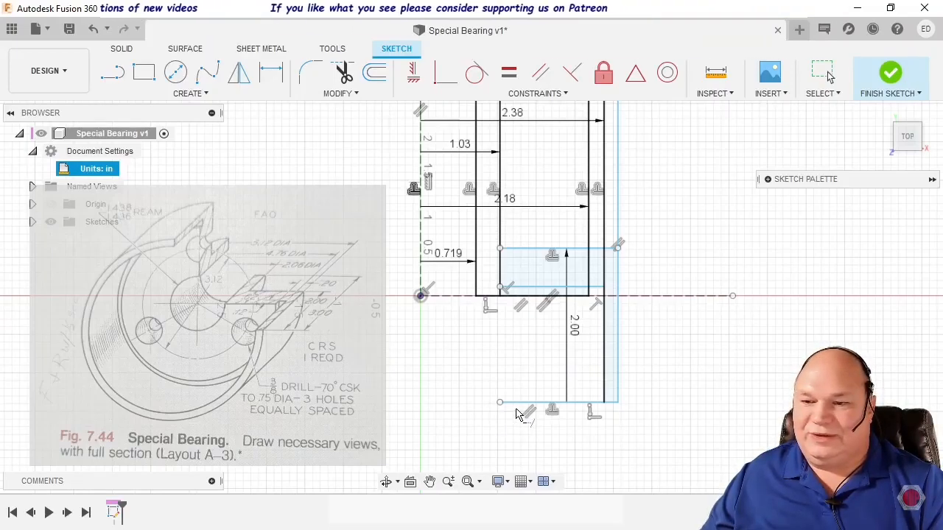
# - Offset the lowest horizontal line upward by -3 in
pyautogui.click(374, 72)
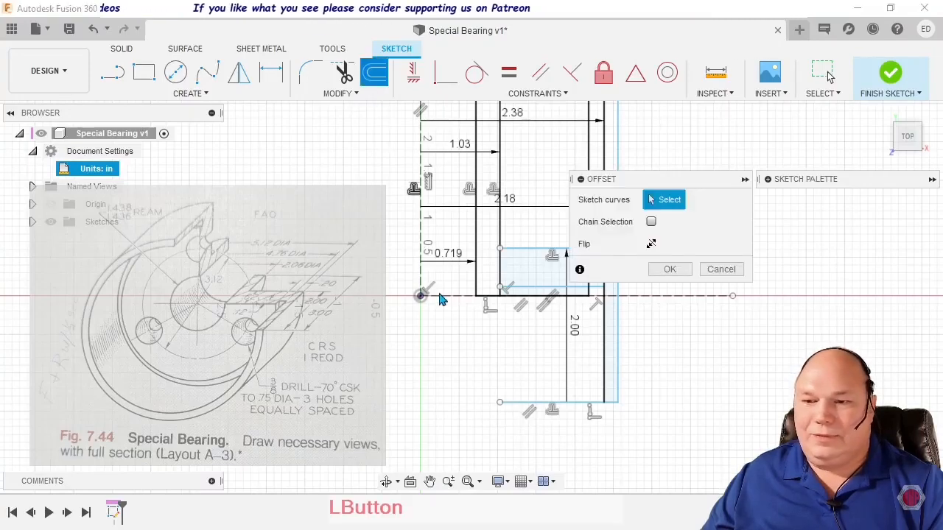
pyautogui.click(516, 403)
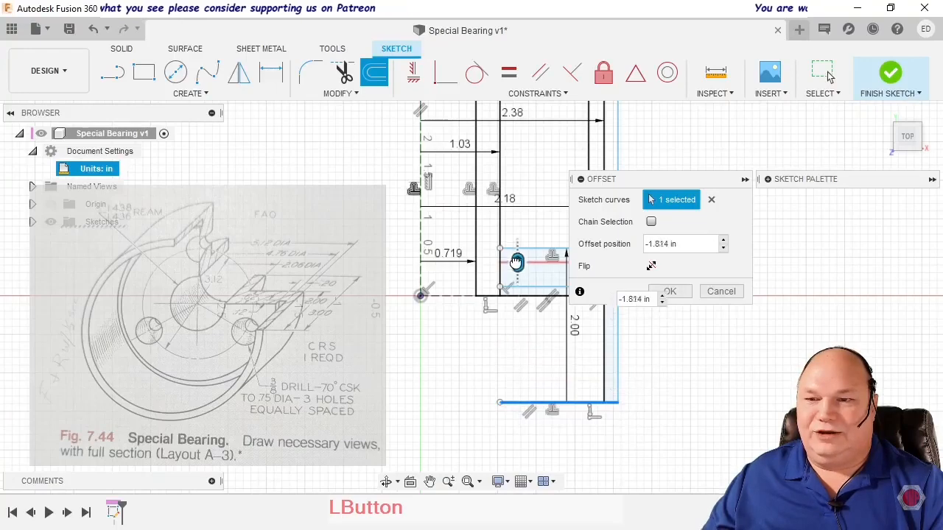
pyautogui.moveTo(516, 262); pyautogui.dragTo(520, 162)
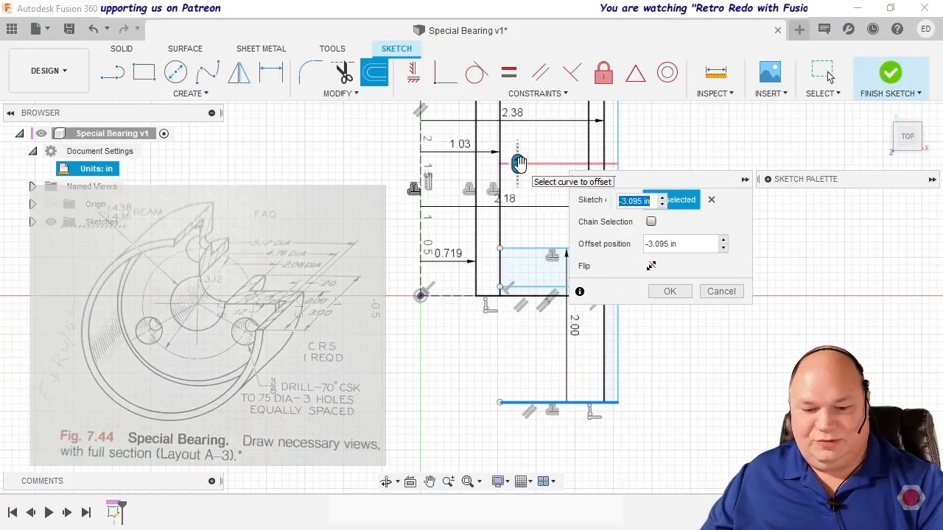
pyautogui.write('3')
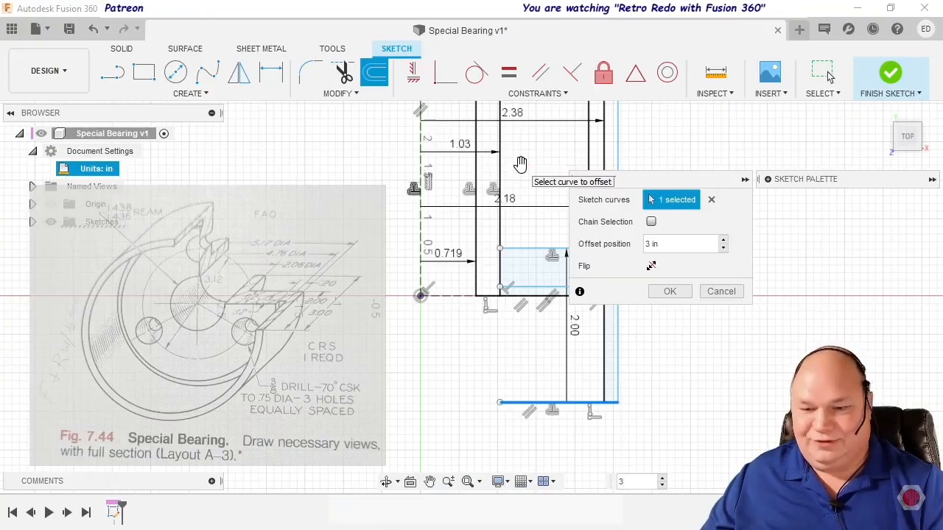
pyautogui.press('Left')
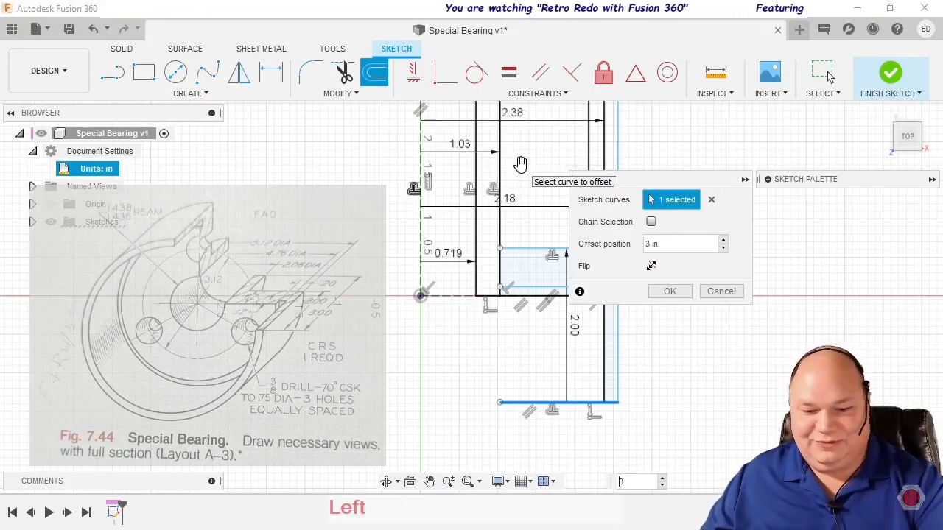
pyautogui.write('-')
pyautogui.press('Return')
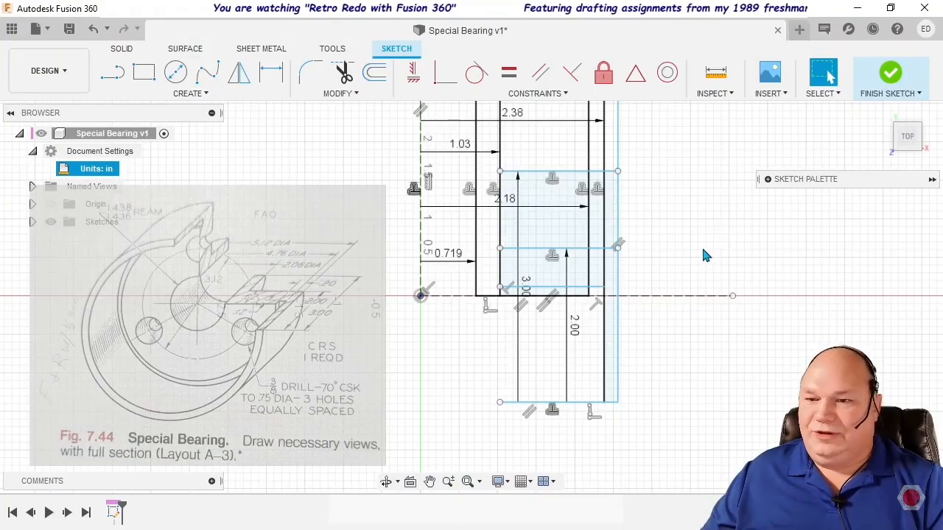
pyautogui.click(611, 279)
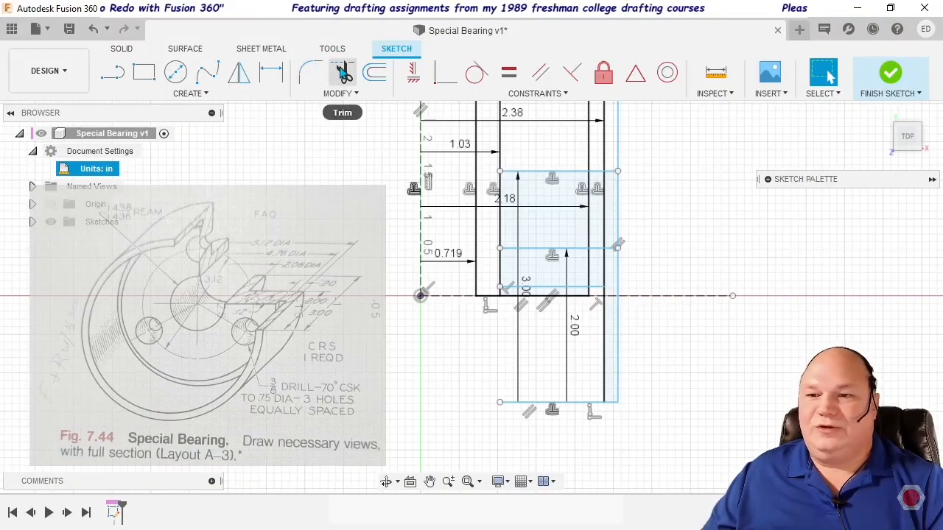
# - Trim the 2.18 in and 2.38 in vertical lines between the 2 in and 0.12 in offset lines
pyautogui.click(343, 71)
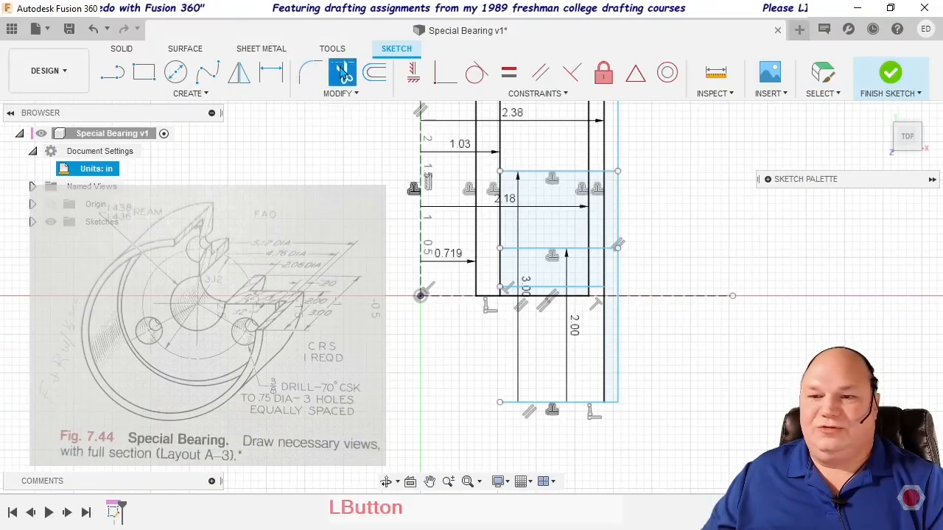
pyautogui.click(600, 278)
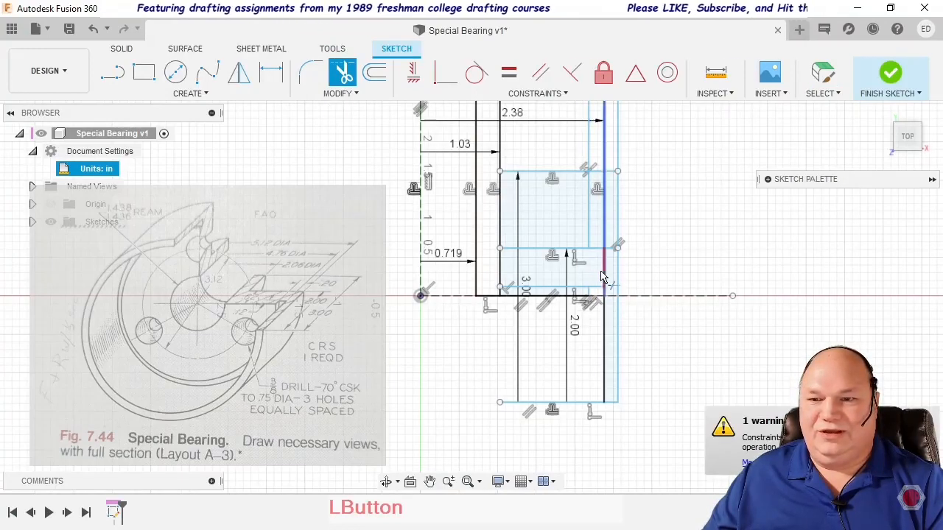
pyautogui.click(607, 269)
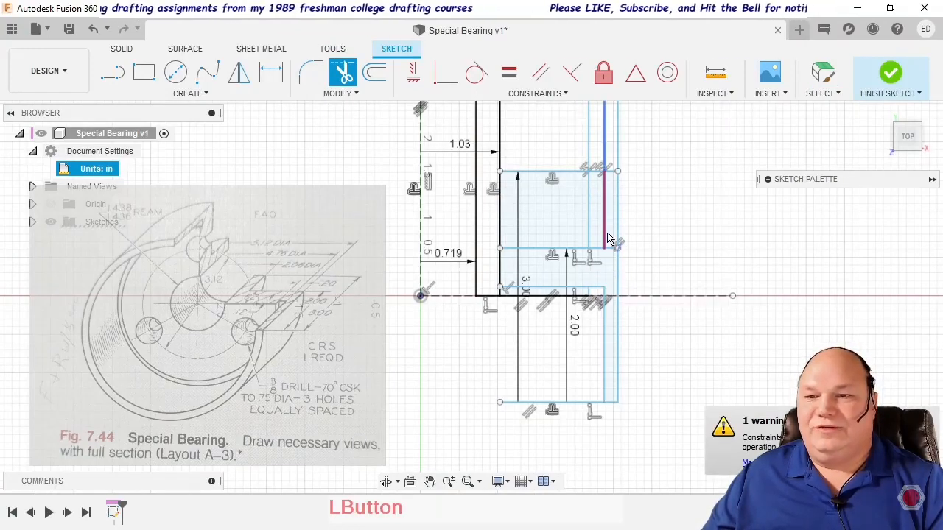
# - Trim the three outer vertical lines between the 2 in and 3 in offset lines, and the 3 in line's overhang past the 2.18 in line
pyautogui.click(608, 237)
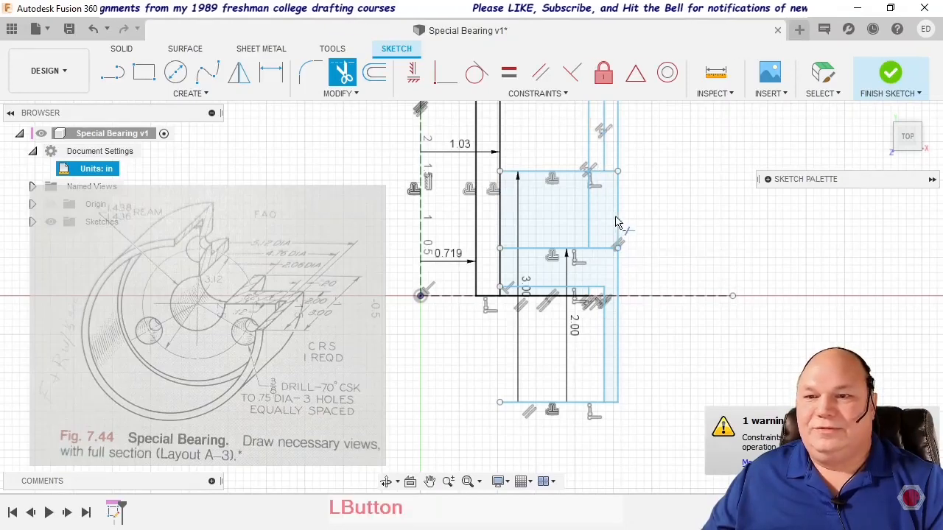
pyautogui.click(617, 221)
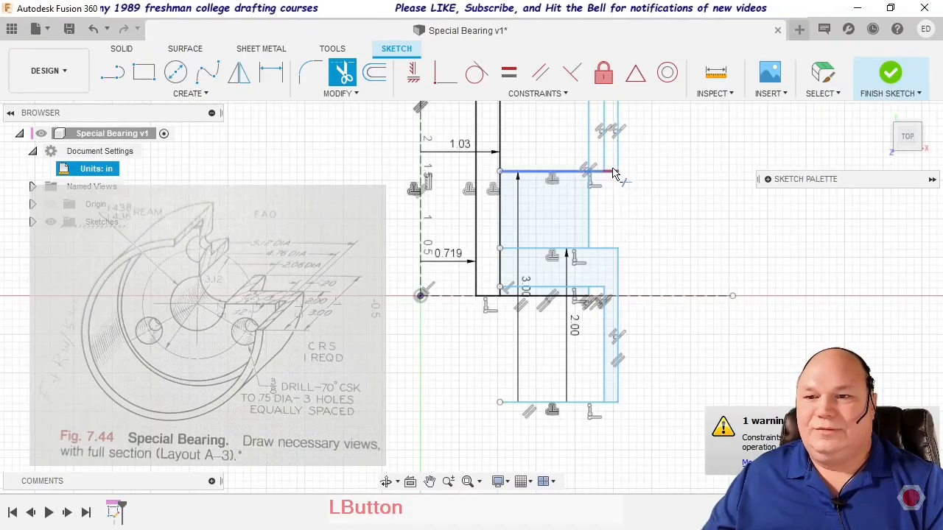
pyautogui.click(608, 174)
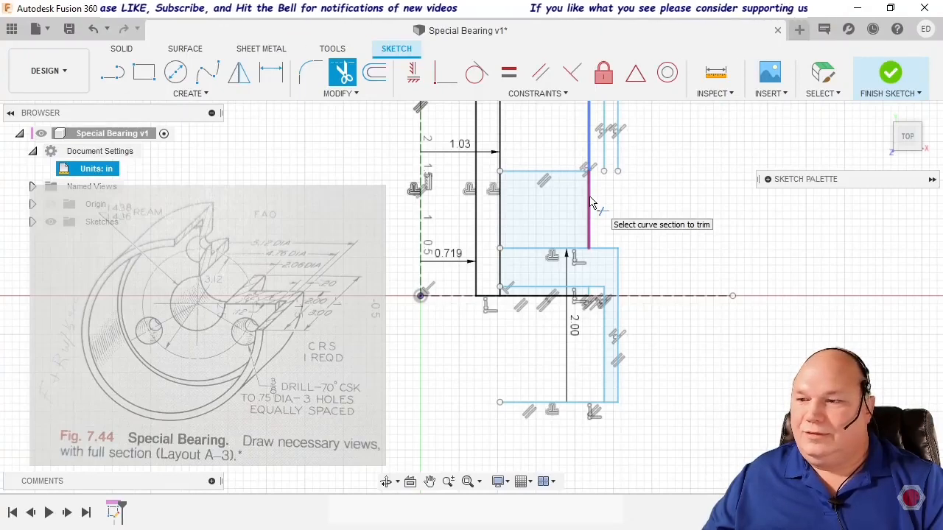
pyautogui.click(589, 204)
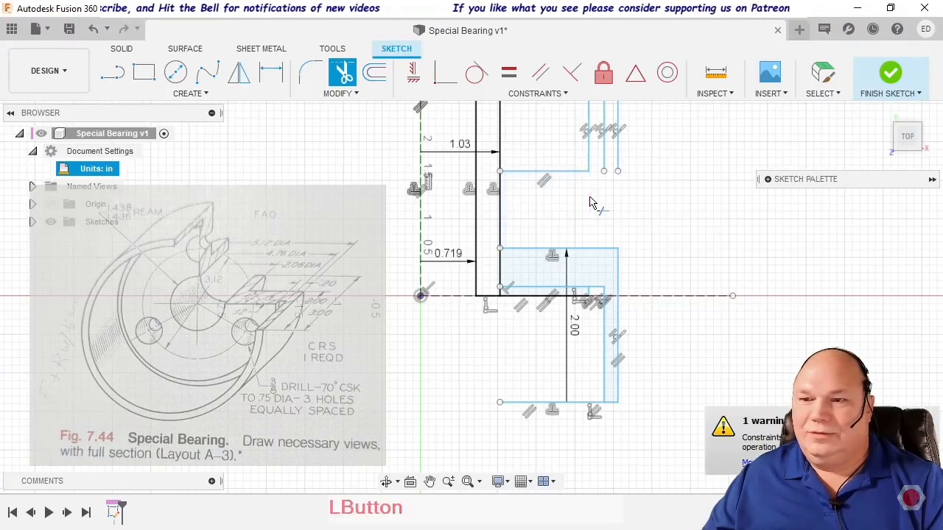
# - Extend the 3 in offset line inward to the 0.719 in vertical line
pyautogui.scroll(-1, 631, 207)
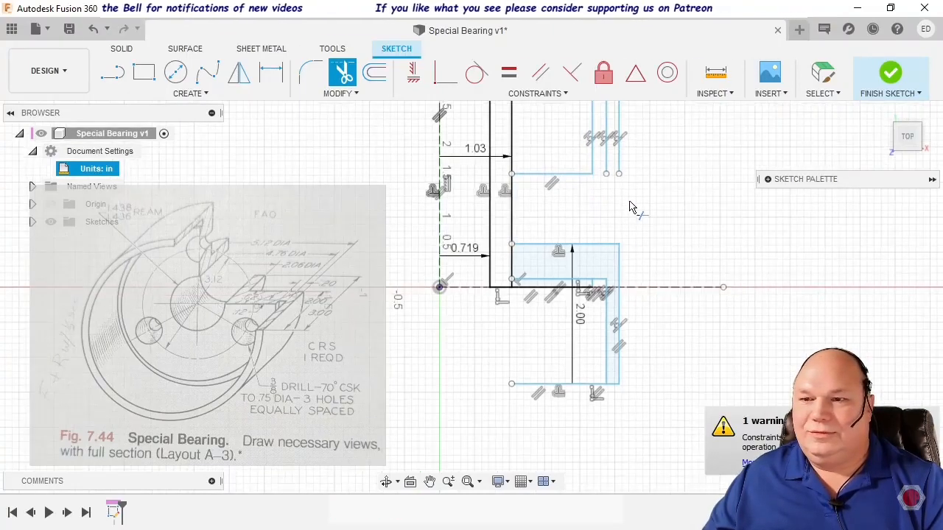
pyautogui.click(353, 94)
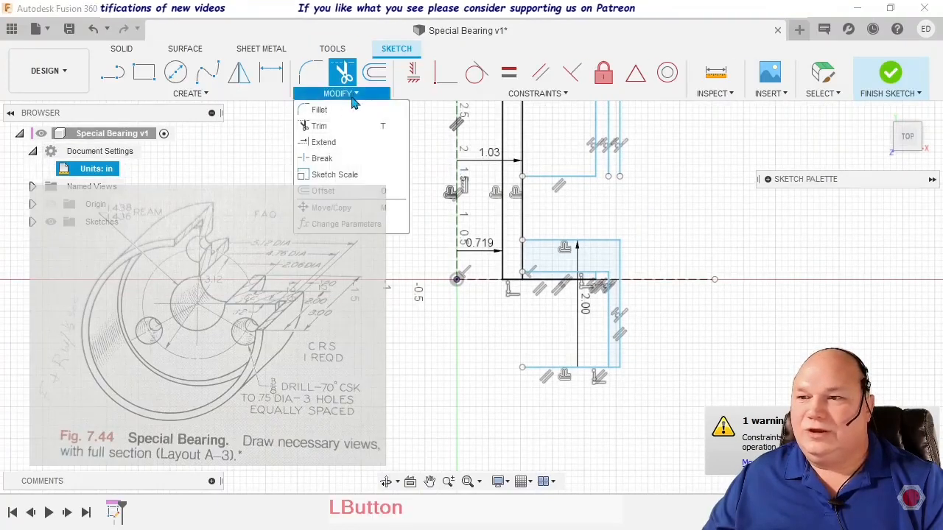
pyautogui.click(319, 126)
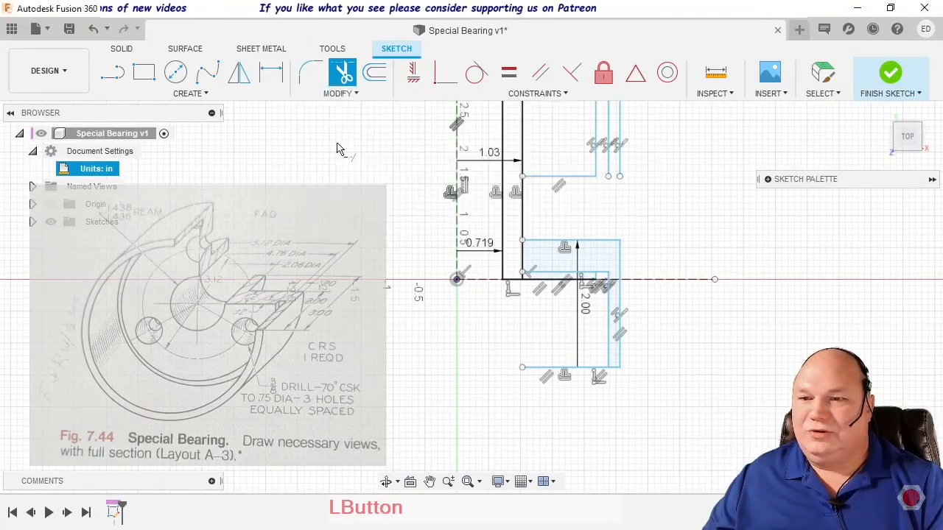
pyautogui.click(536, 183)
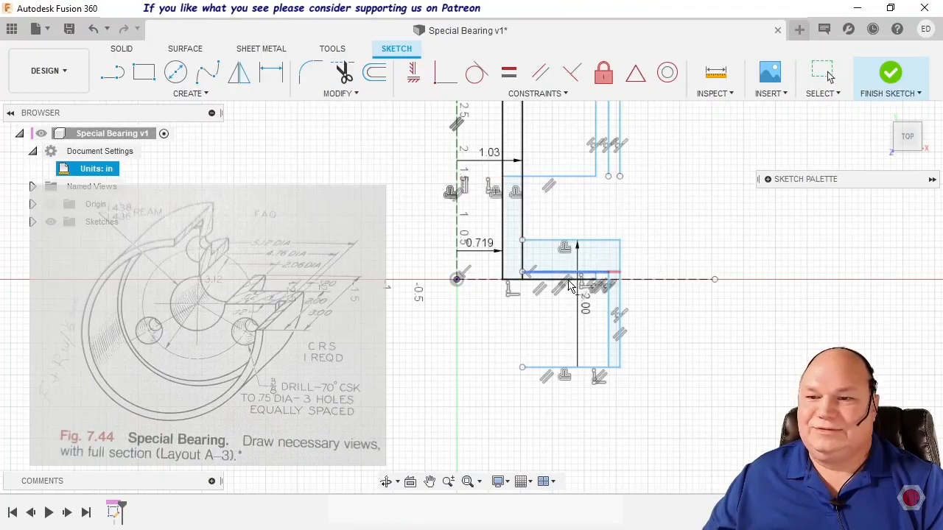
# - Trim the 0.12 in offset line between the 1.03 in and 2.18 in vertical lines, leaving only the small relief notch
pyautogui.scroll(2, 556, 306)
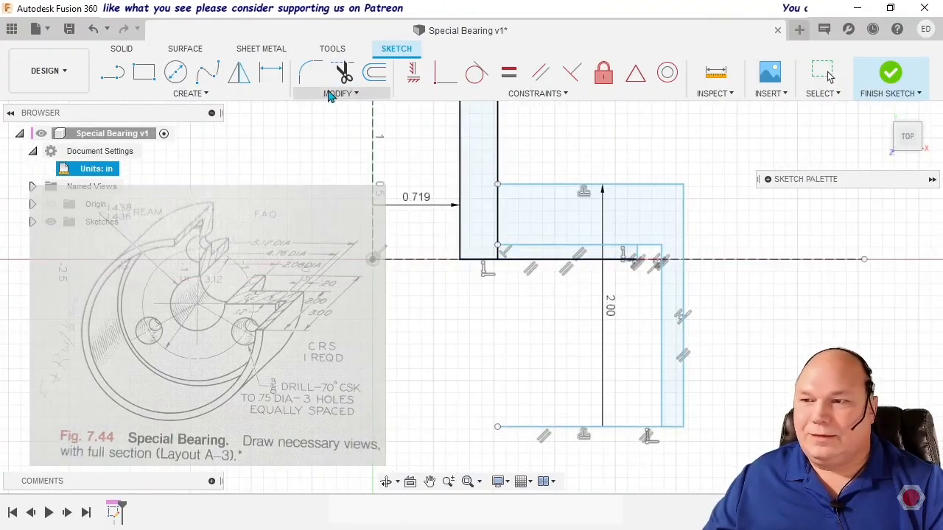
pyautogui.click(340, 75)
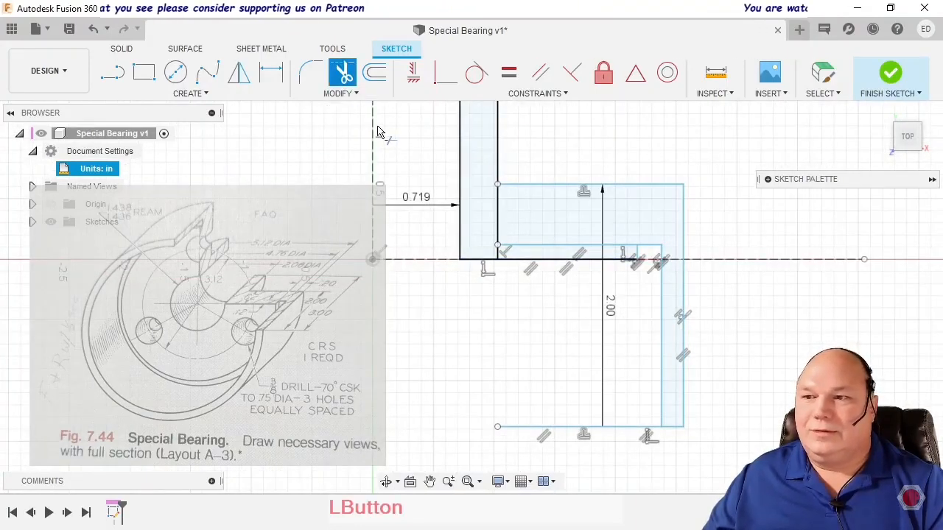
pyautogui.click(595, 249)
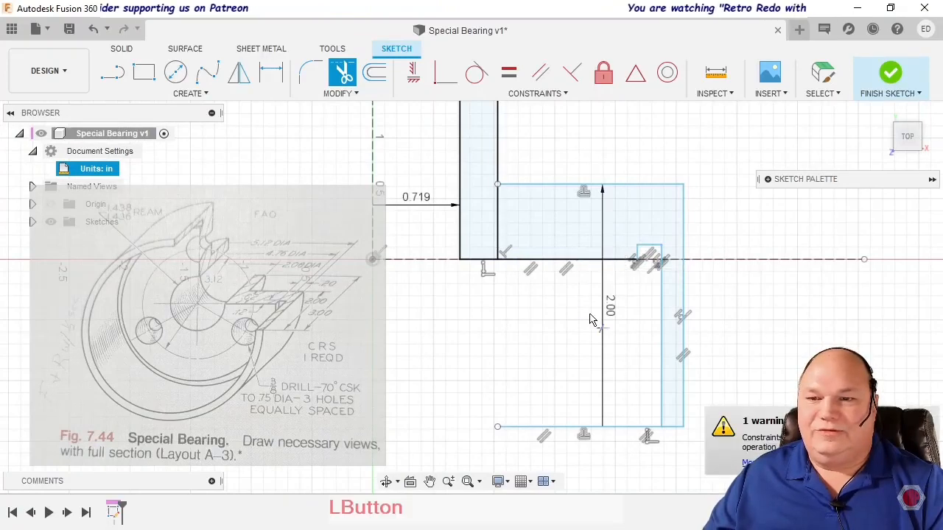
# - Expand and reposition the sketch palette, then hide the sketch's dimensions and constraints
pyautogui.click(769, 181)
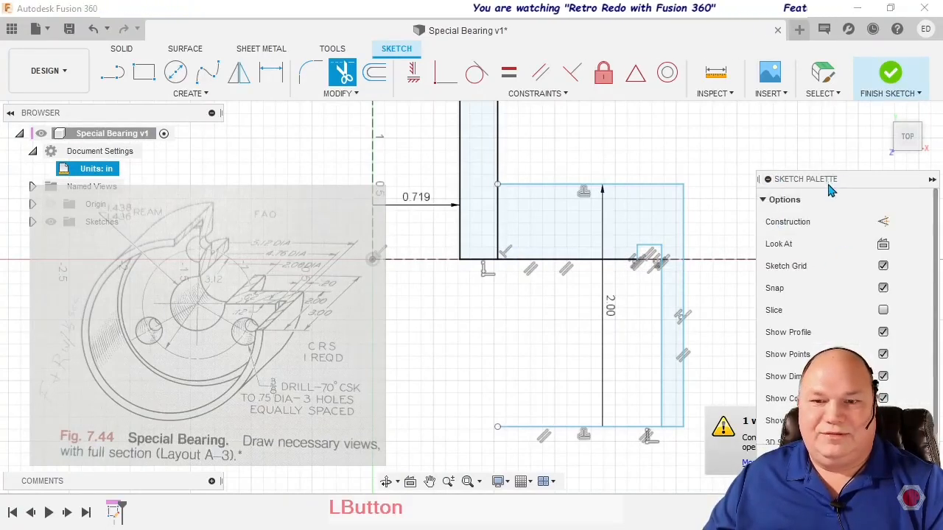
pyautogui.moveTo(827, 179)
pyautogui.mouseDown()
pyautogui.moveTo(705, 112)
pyautogui.moveTo(770, 84)
pyautogui.moveTo(786, 91)
pyautogui.mouseUp()
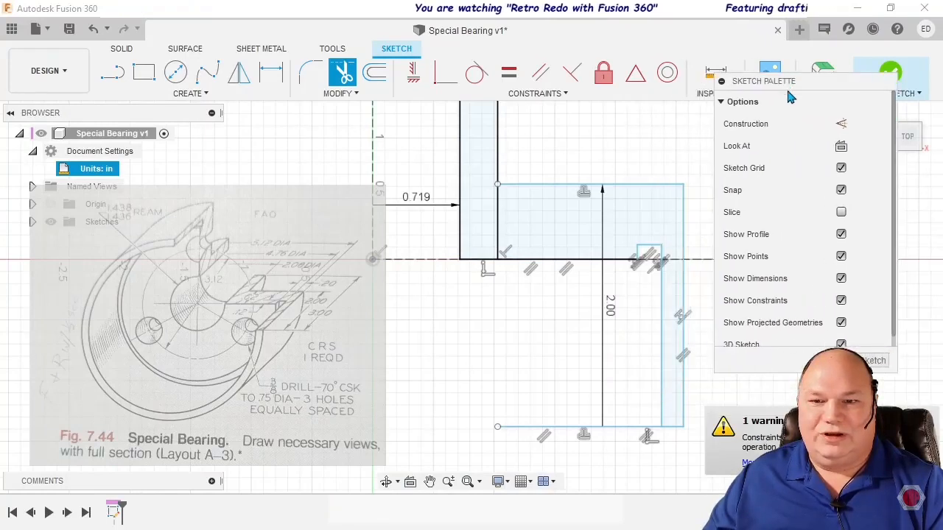
pyautogui.click(841, 278)
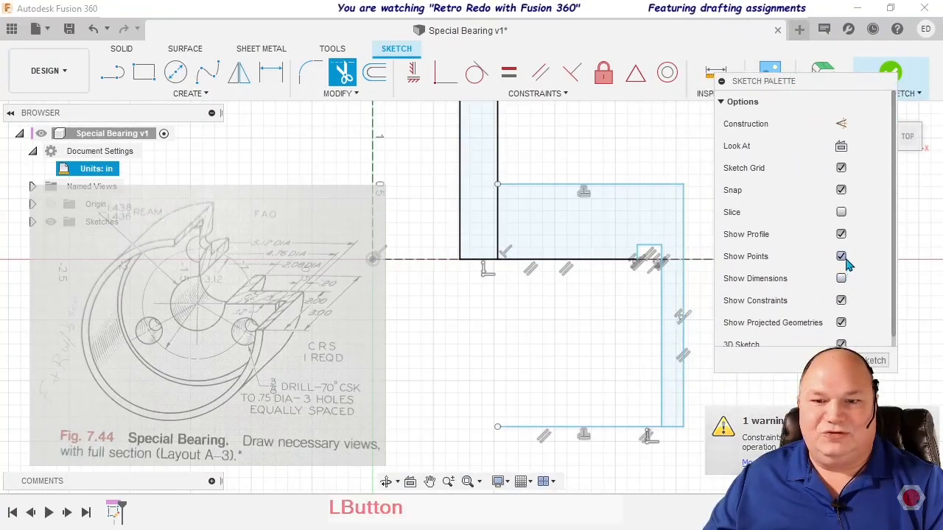
pyautogui.click(840, 300)
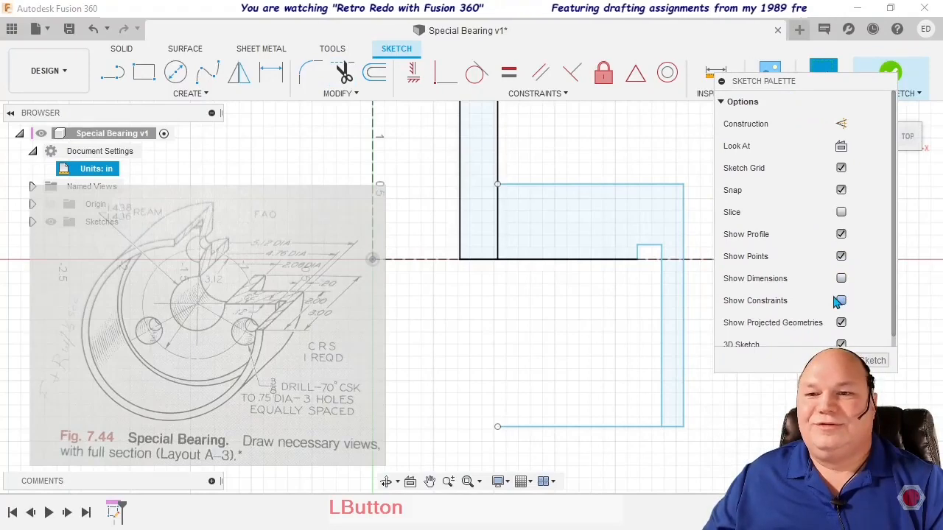
pyautogui.scroll(-2, 559, 360)
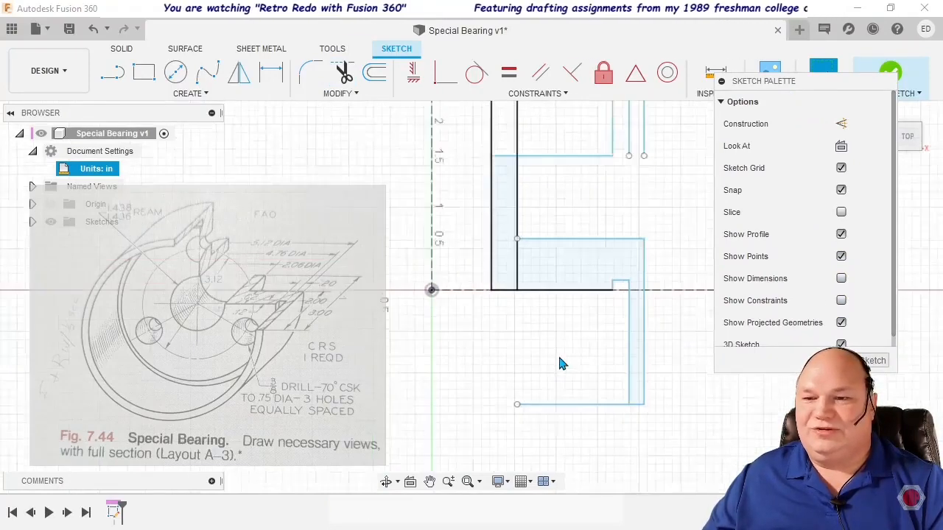
# - Trim the 1.03 in vertical line between the 2 in offset line and the horizontal base line, merging the two profile regions
pyautogui.scroll(-1, 559, 361)
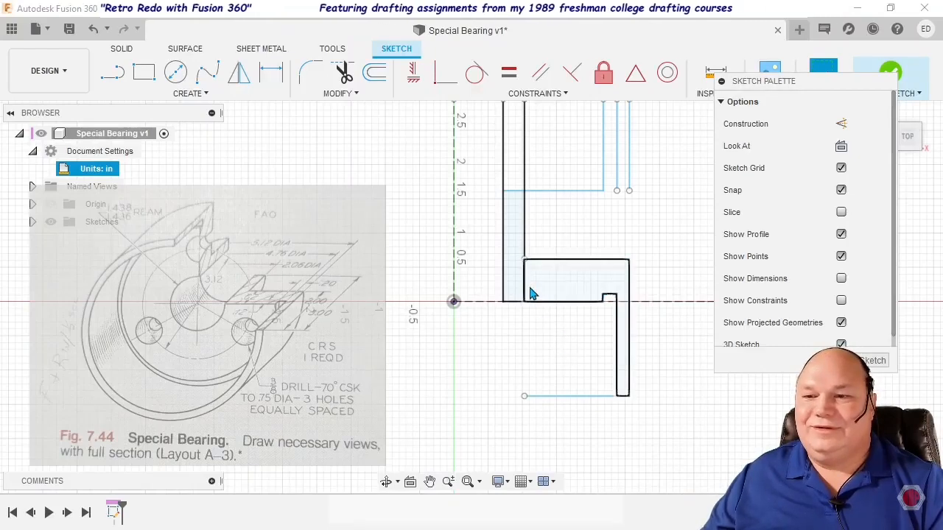
pyautogui.click(343, 72)
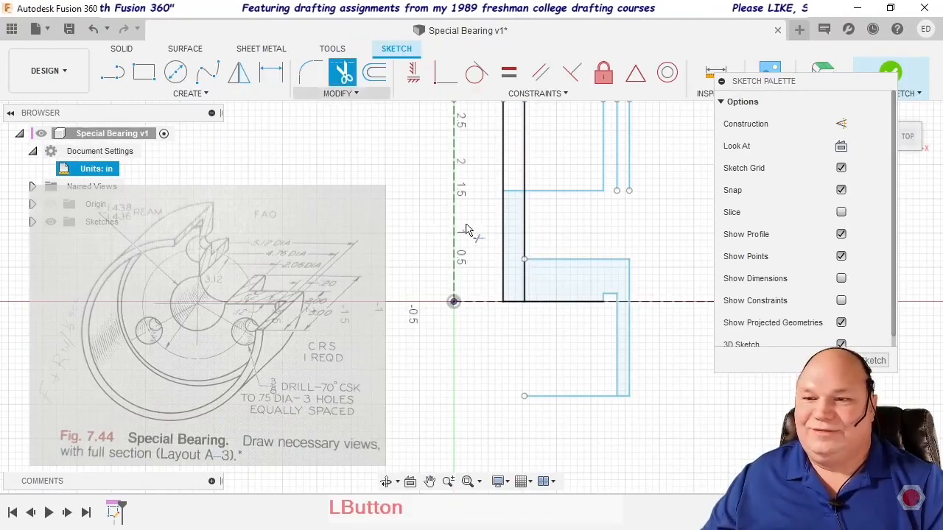
pyautogui.click(527, 292)
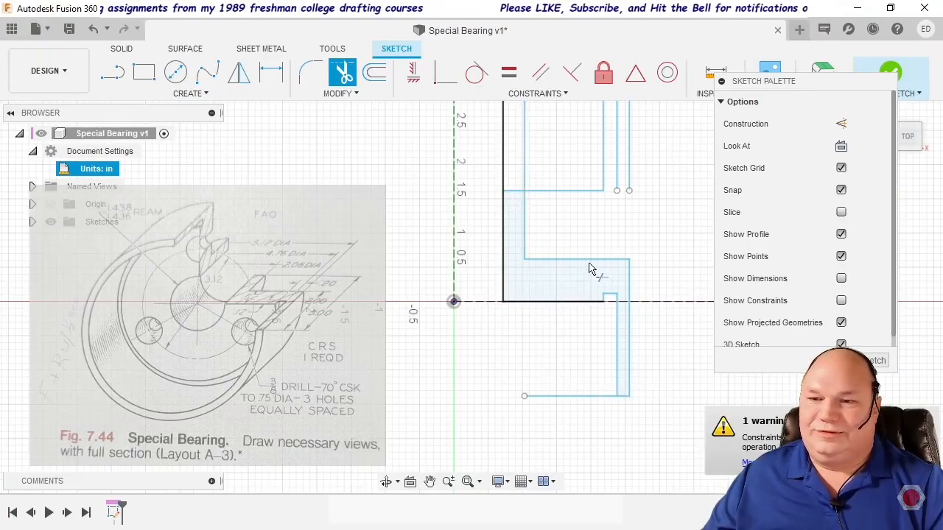
pyautogui.click(595, 397)
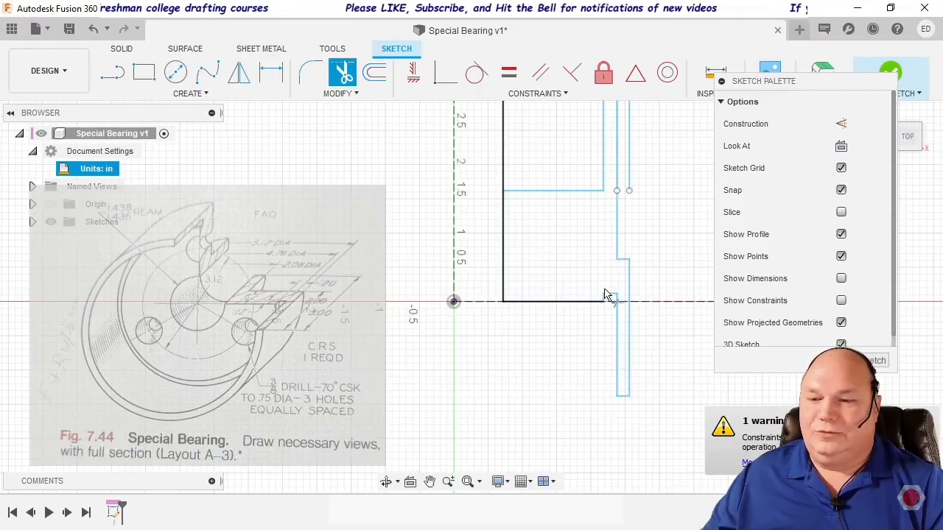
pyautogui.hotkey('ctrl', 'z')
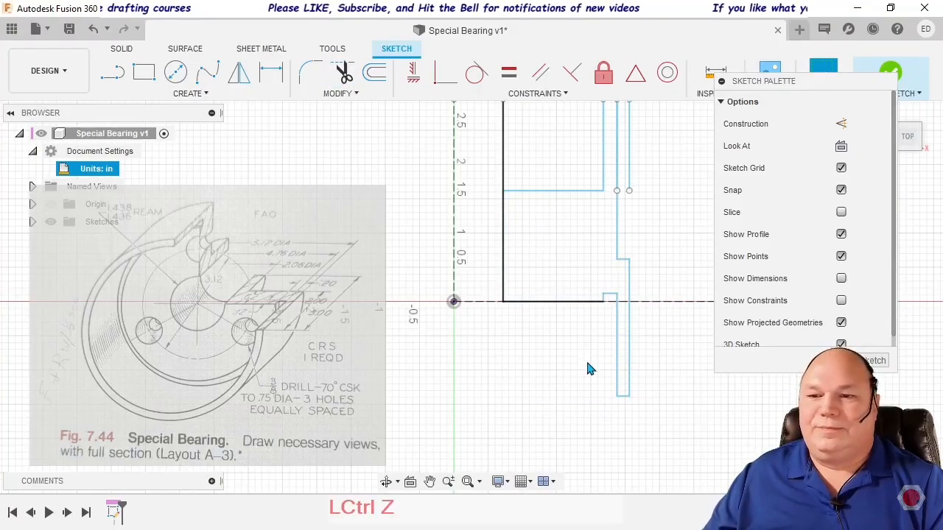
pyautogui.hotkey('ctrl', 'z')
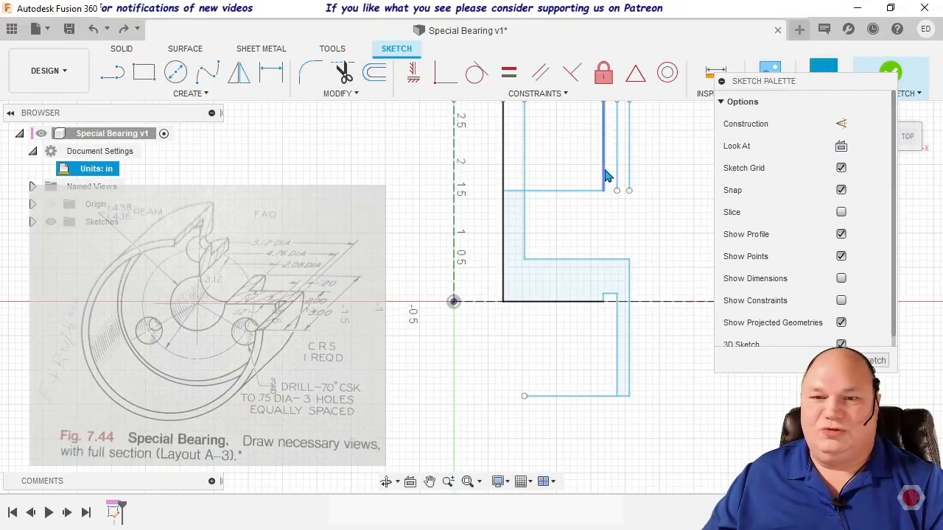
# - Collapse the sketch palette and trim the 0.719 in and 1.03 in vertical lines where they extend beyond the 3 in offset line
pyautogui.click(723, 82)
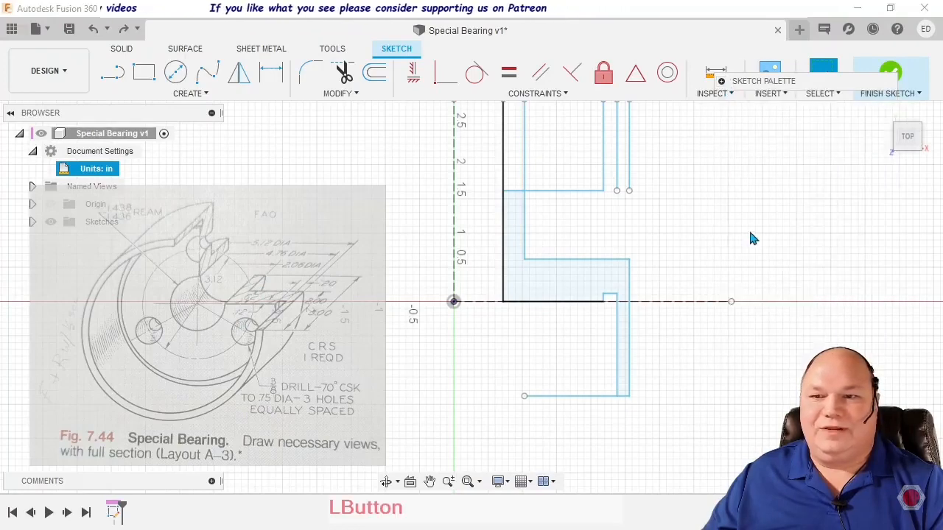
pyautogui.click(922, 133)
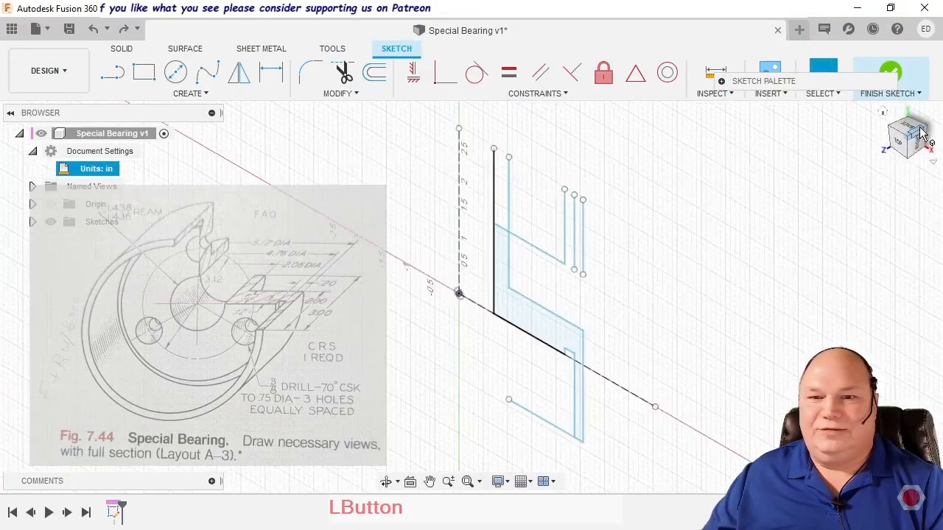
pyautogui.rightClick(910, 137)
pyautogui.click(807, 135)
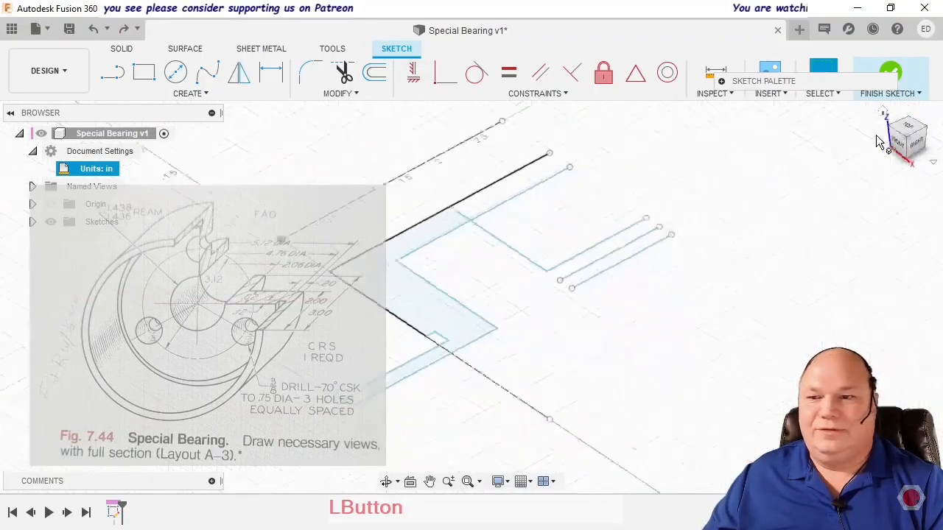
pyautogui.moveTo(635, 344)
pyautogui.keyDown('shift'); pyautogui.mouseDown(button='middle')
pyautogui.moveTo(678, 328)
pyautogui.moveTo(642, 333)
pyautogui.moveTo(749, 302)
pyautogui.mouseUp(button='middle'); pyautogui.keyUp('shift')
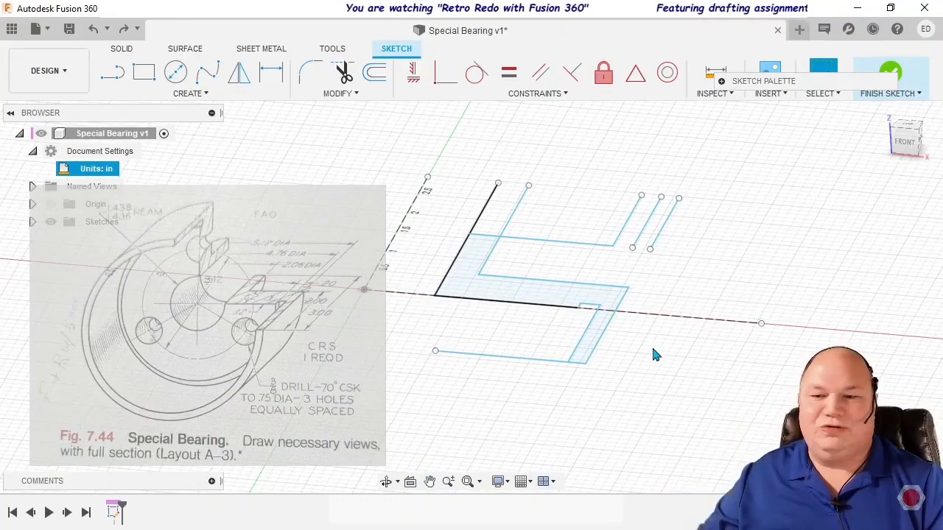
pyautogui.keyDown('shift'); pyautogui.moveTo(649, 383); pyautogui.dragTo(661, 375, button='middle'); pyautogui.keyUp('shift')
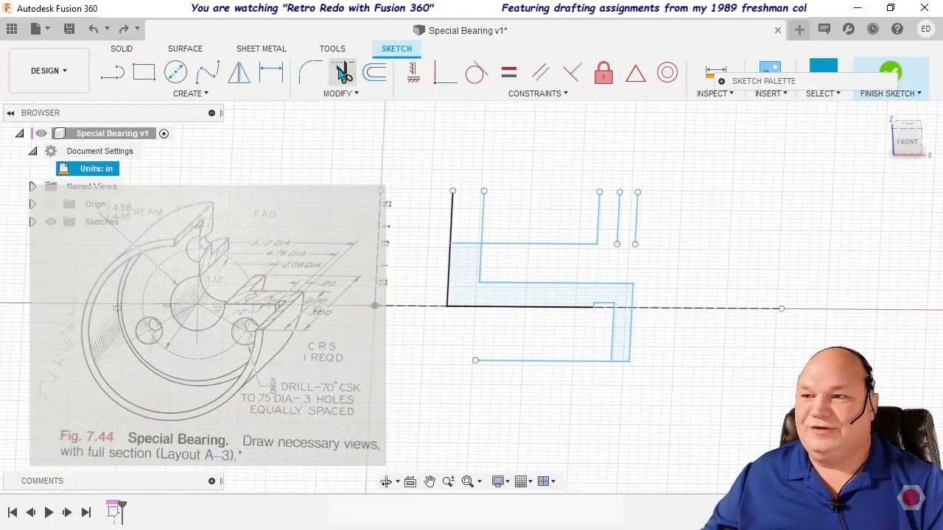
pyautogui.click(344, 74)
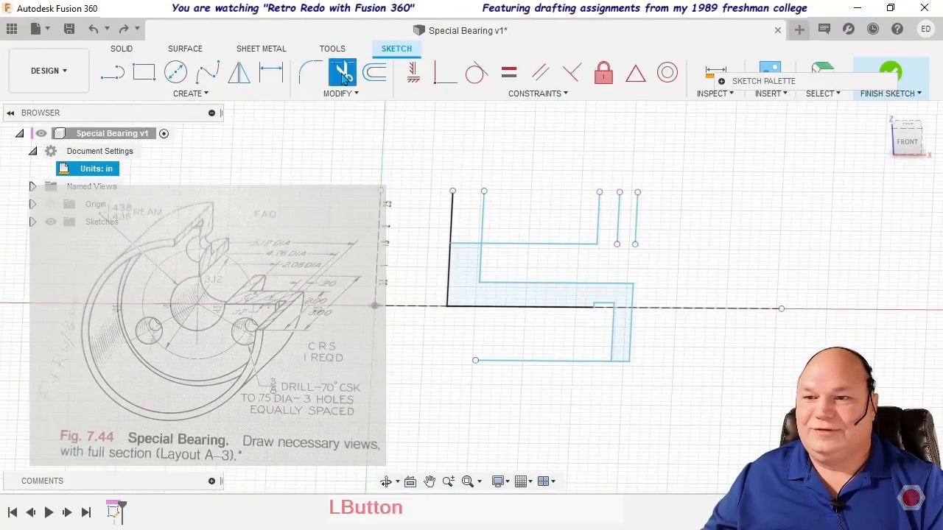
pyautogui.click(451, 218)
pyautogui.click(487, 216)
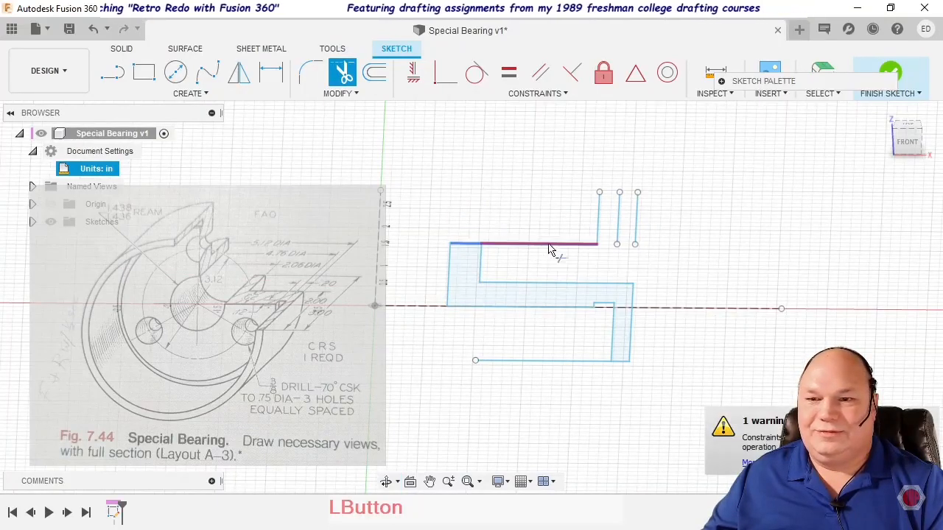
# - Trim the 3 in offset line outward of the 1.03 in line and remove the leftover outer vertical segments
pyautogui.click(548, 245)
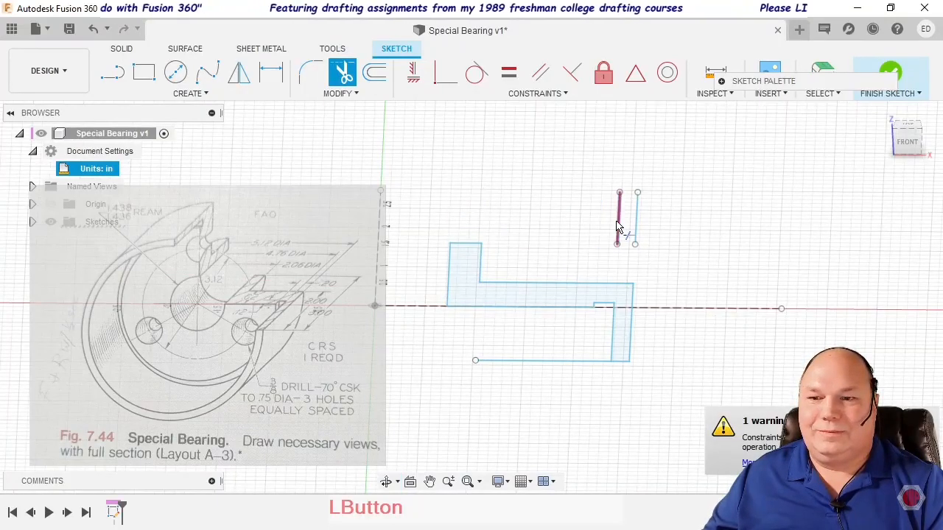
pyautogui.click(617, 227)
pyautogui.click(637, 225)
pyautogui.press('Escape')
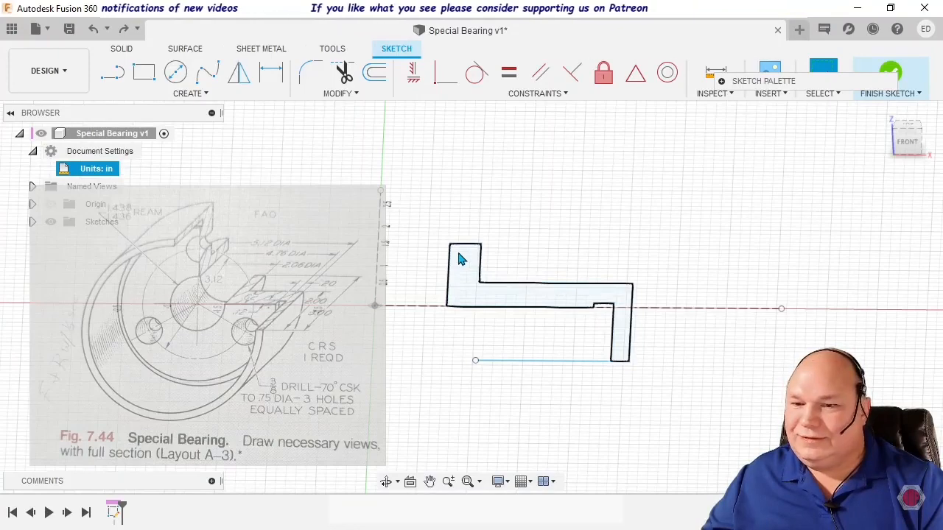
# - Check the closed half-section profile and its edges, select the profile, and finish the sketch
pyautogui.click(459, 260)
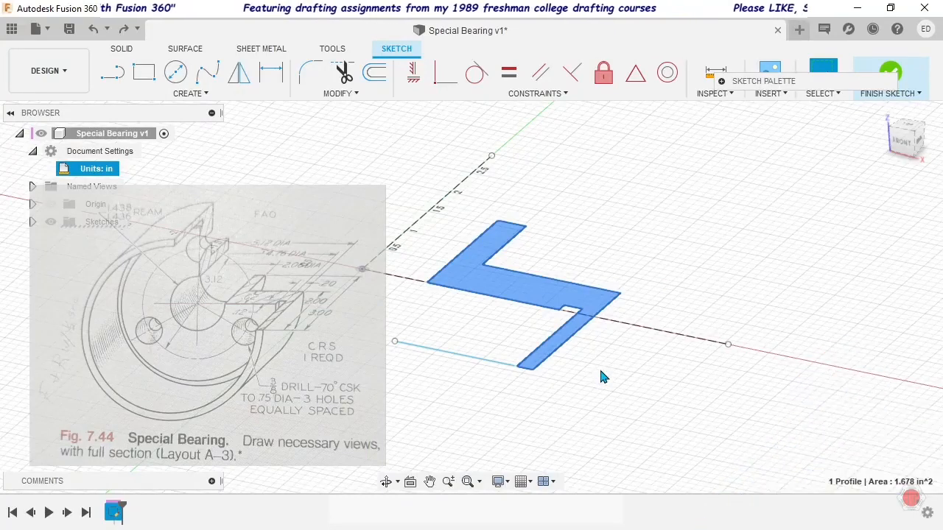
pyautogui.click(583, 329)
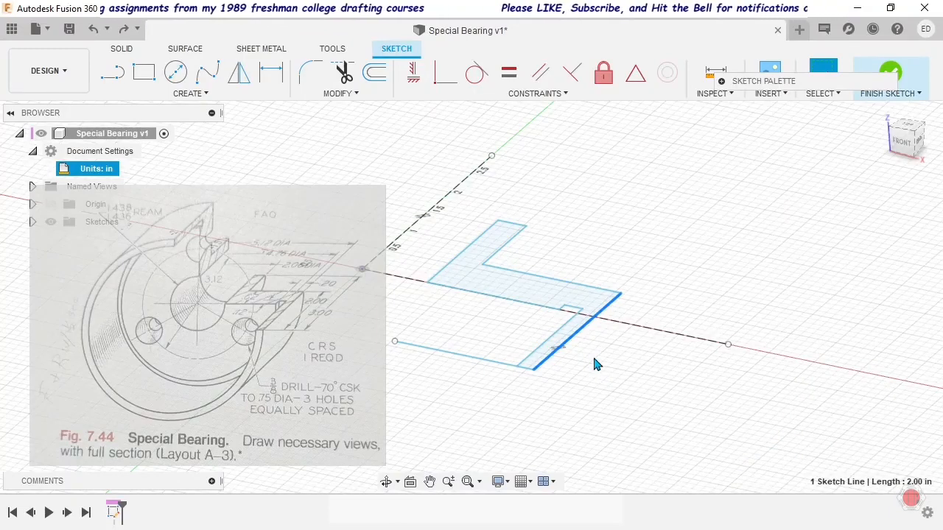
pyautogui.click(516, 243)
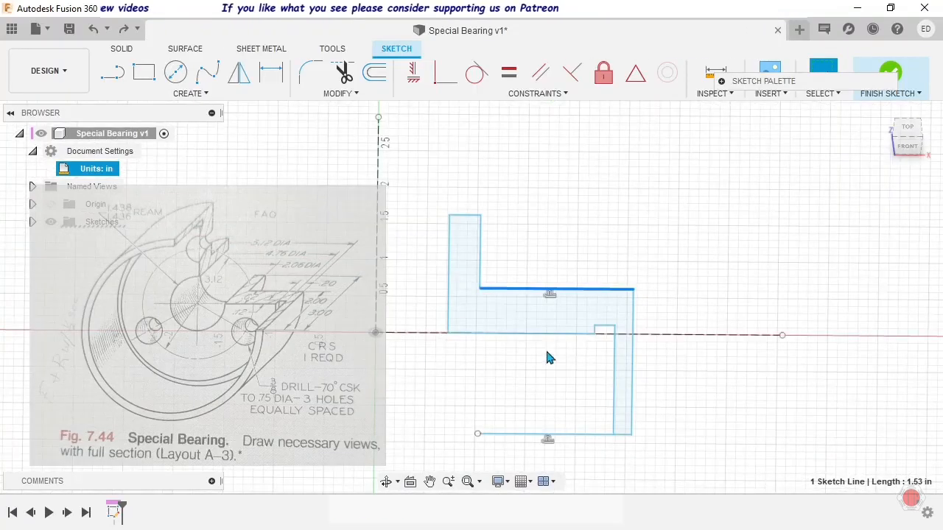
pyautogui.keyDown('shift'); pyautogui.moveTo(734, 409); pyautogui.dragTo(708, 385, button='middle'); pyautogui.keyUp('shift')
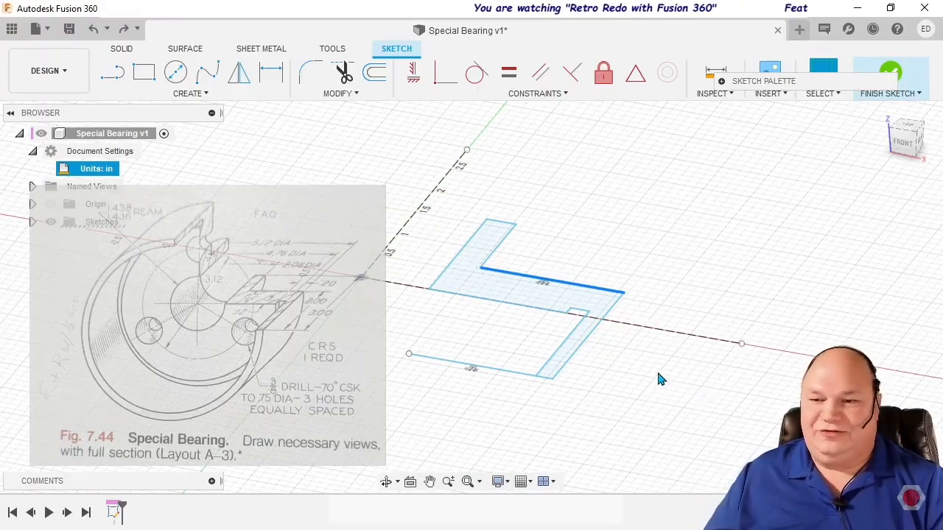
pyautogui.click(600, 307)
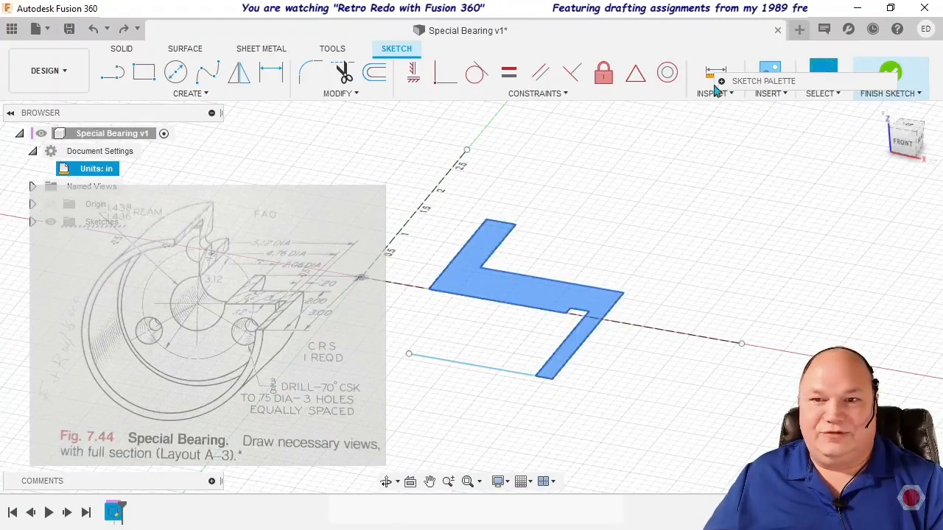
pyautogui.click(890, 70)
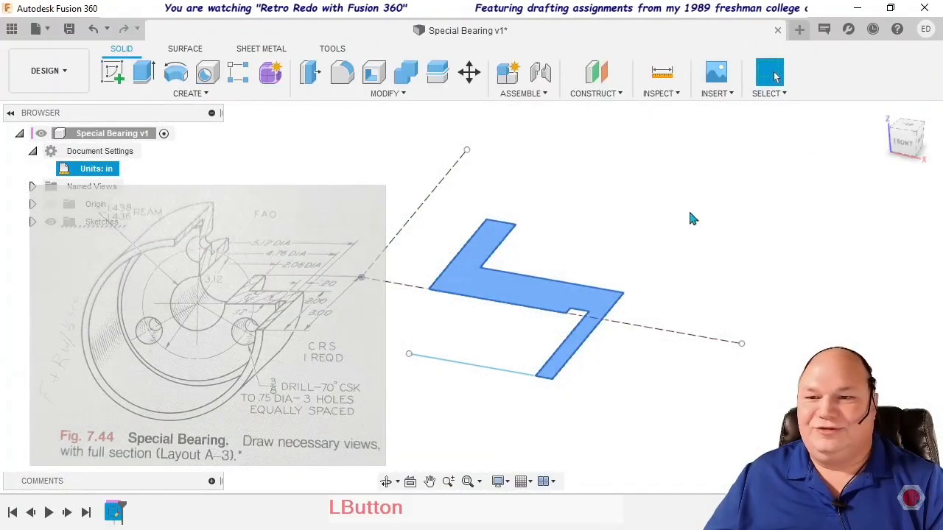
# - Revolve the half-section profile 360 degrees about the construction centerline at the origin as a new body
pyautogui.click(493, 288)
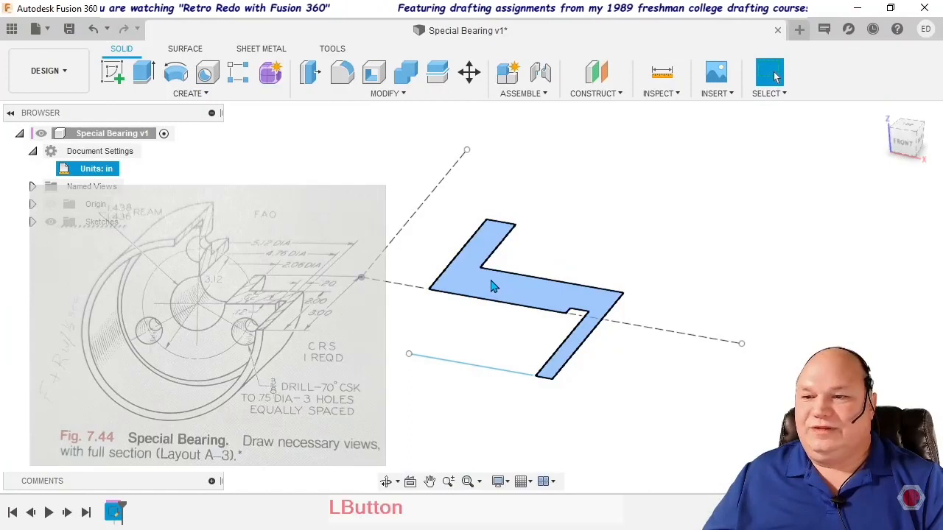
pyautogui.click(173, 77)
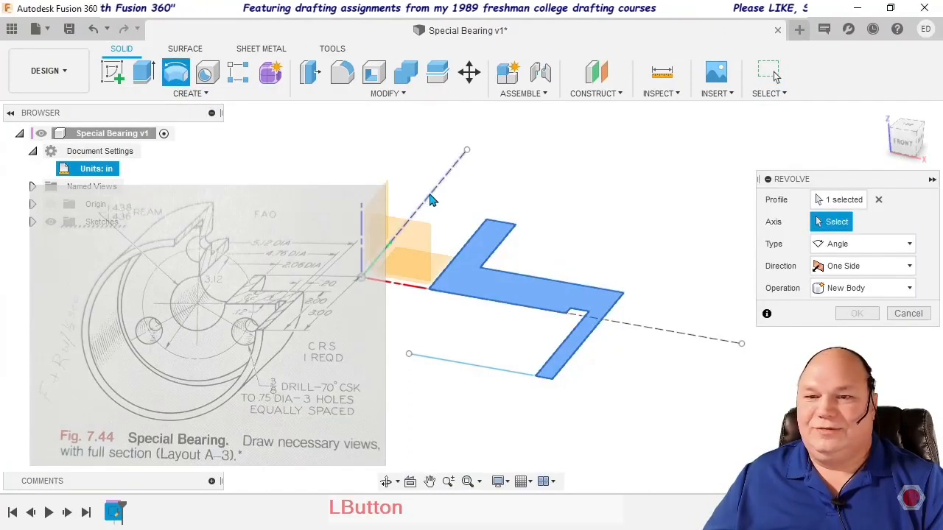
pyautogui.click(433, 200)
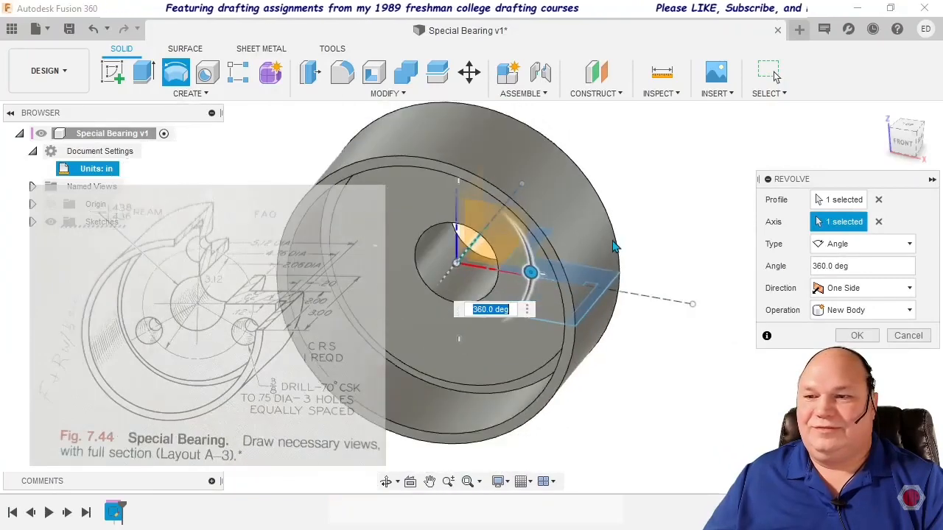
pyautogui.moveTo(619, 243); pyautogui.dragTo(678, 248, button='middle')
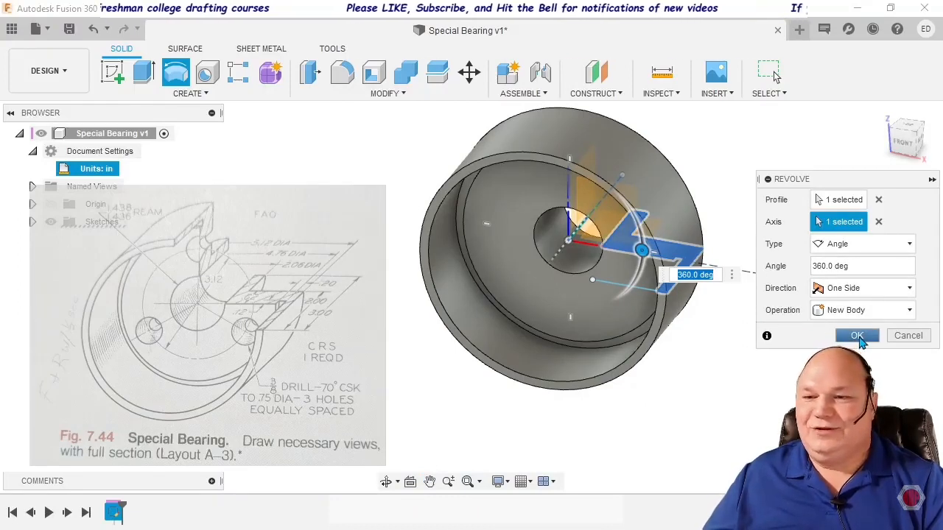
pyautogui.click(859, 337)
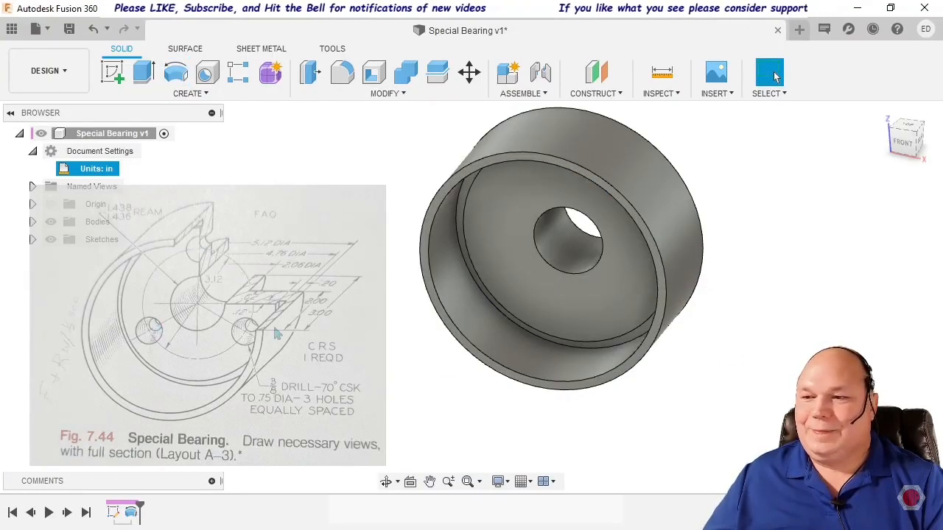
# - Start a new sketch on the flat web face inside the bearing, viewed from the front
pyautogui.click(914, 154)
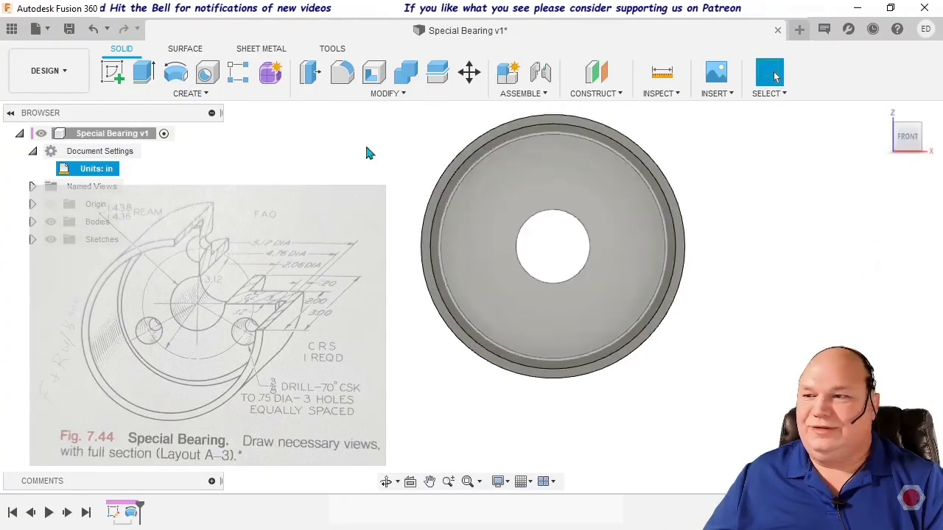
pyautogui.click(113, 72)
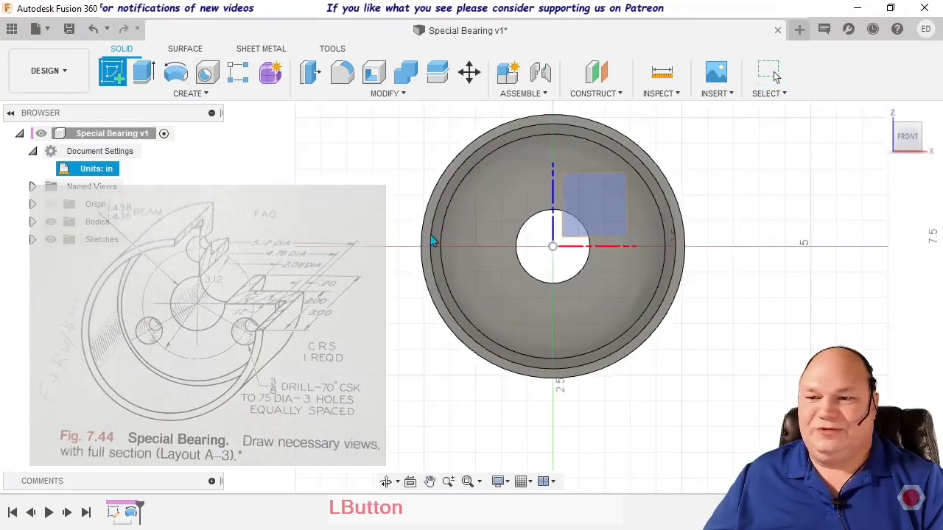
pyautogui.click(484, 248)
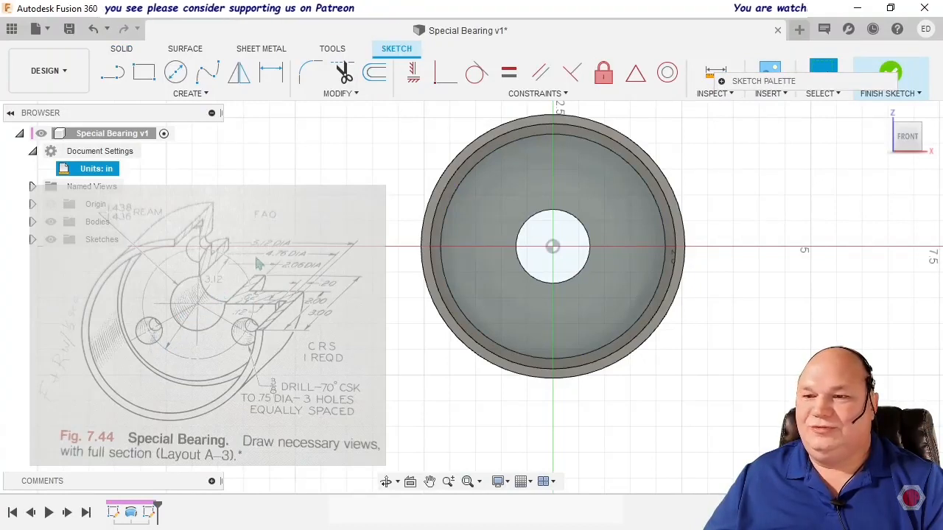
# - Draw a line from the bearing's center straight up at 90 degrees with a length of 3.12/2 in
pyautogui.click(112, 71)
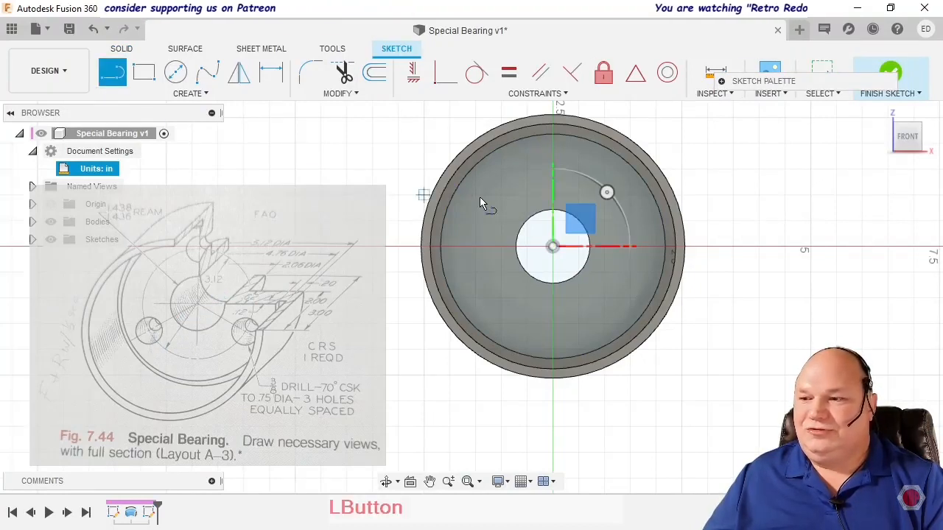
pyautogui.click(554, 246)
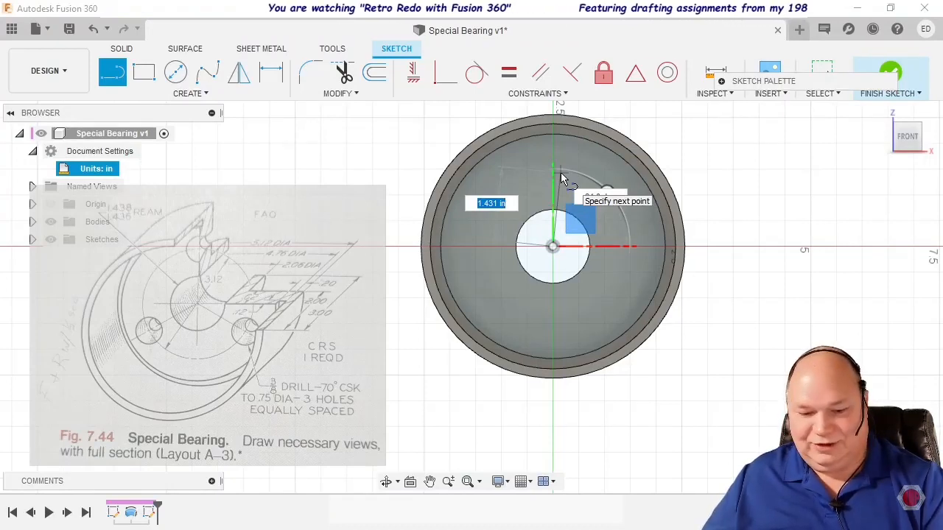
pyautogui.write('3.12/2')
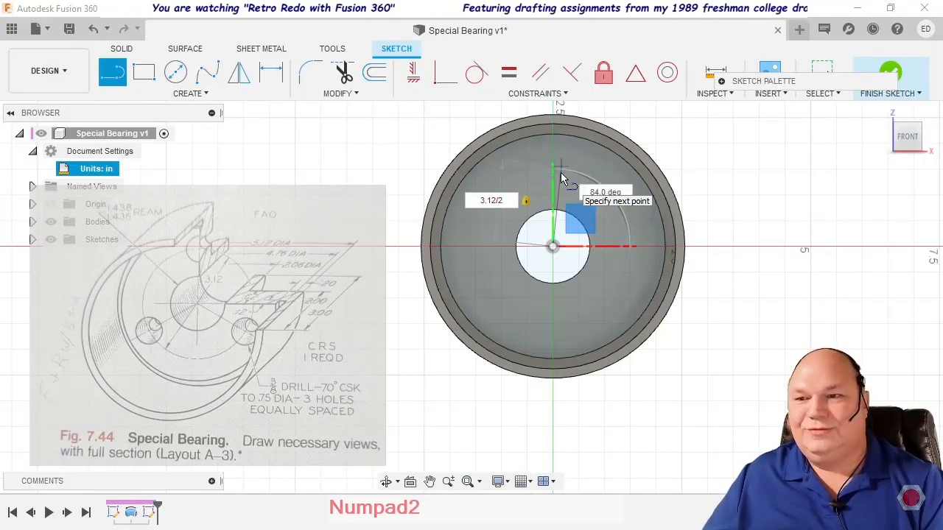
pyautogui.press('Tab')
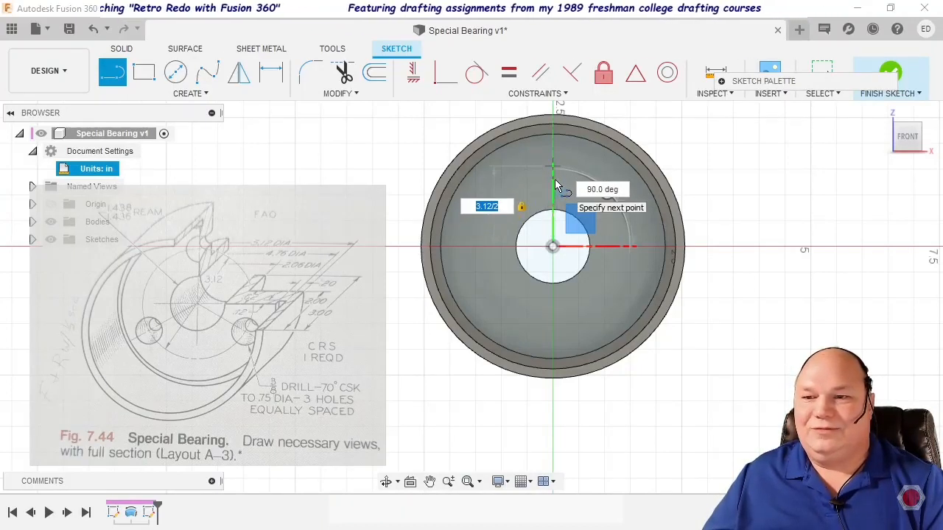
pyautogui.click(556, 182)
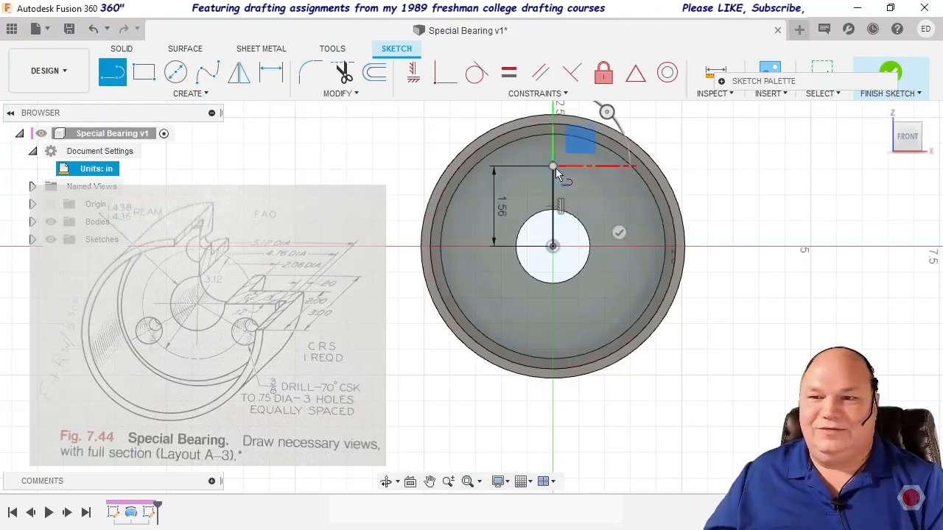
pyautogui.press('Escape')
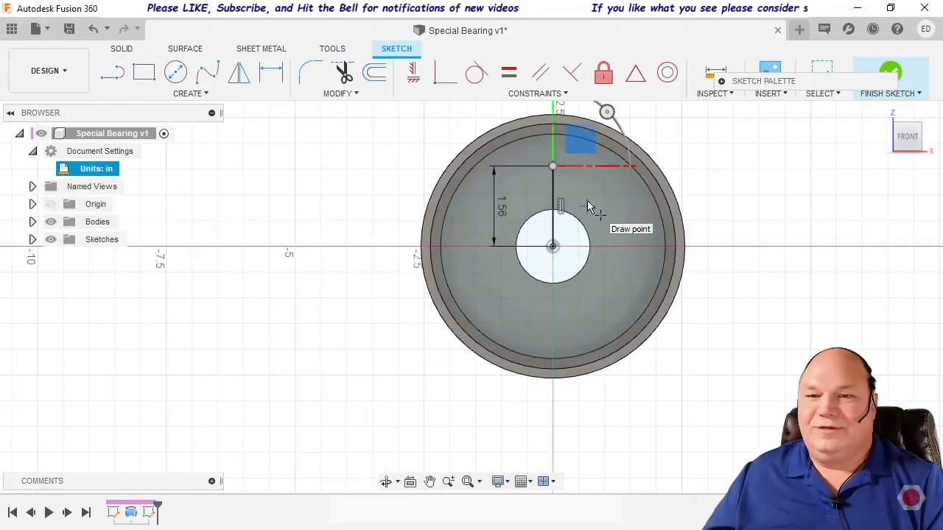
# - Finish the sketch and start a hole at the upper endpoint of the line on the bearing's web
pyautogui.click(896, 105)
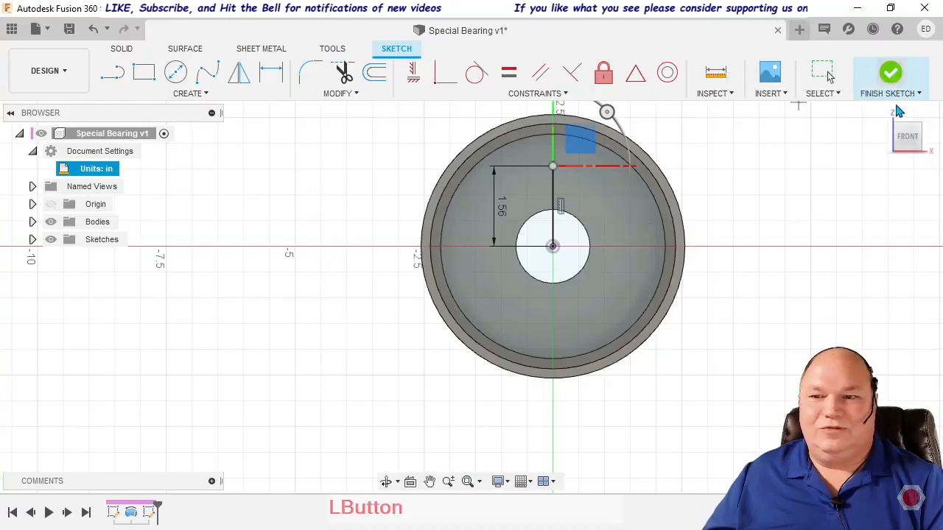
pyautogui.click(894, 87)
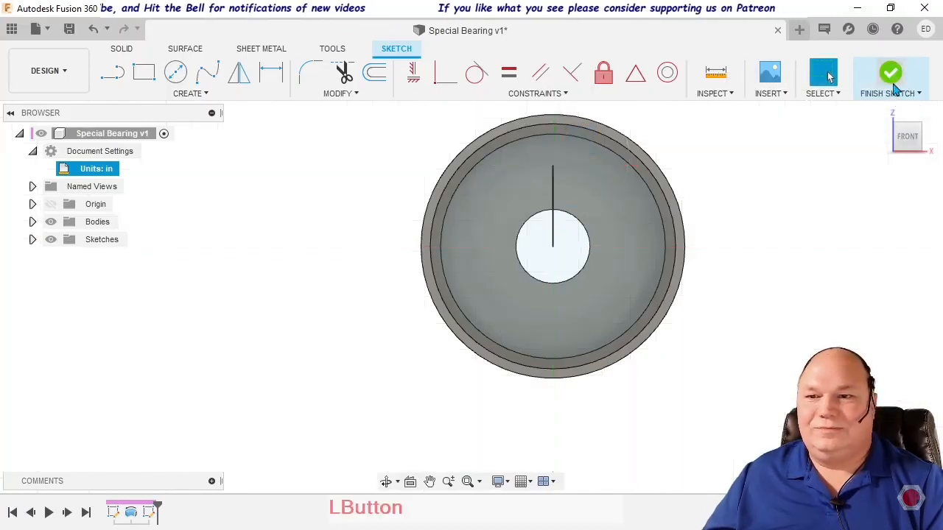
pyautogui.click(553, 168)
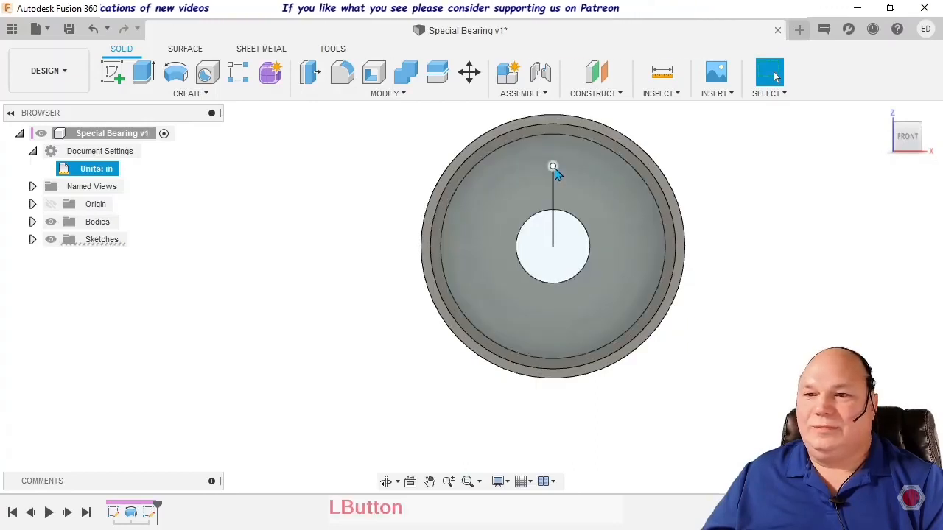
pyautogui.click(209, 88)
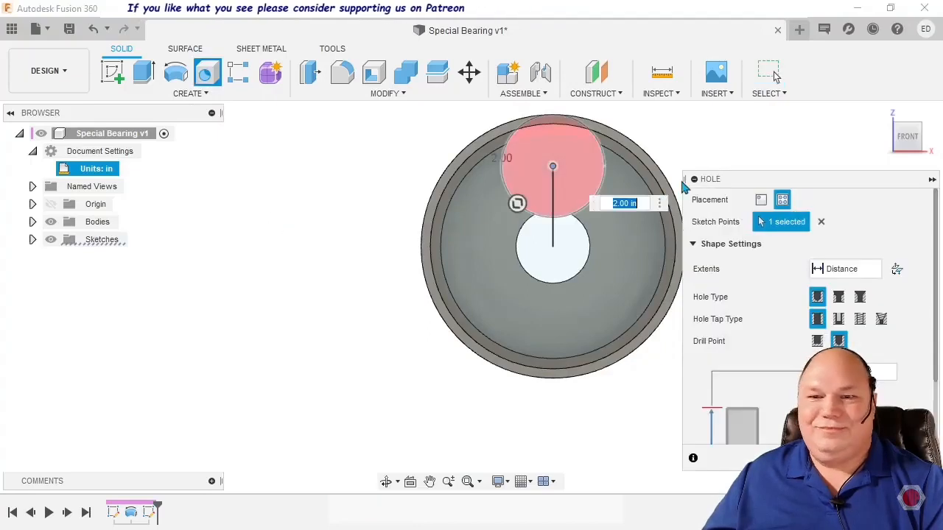
pyautogui.moveTo(750, 183); pyautogui.dragTo(691, 132)
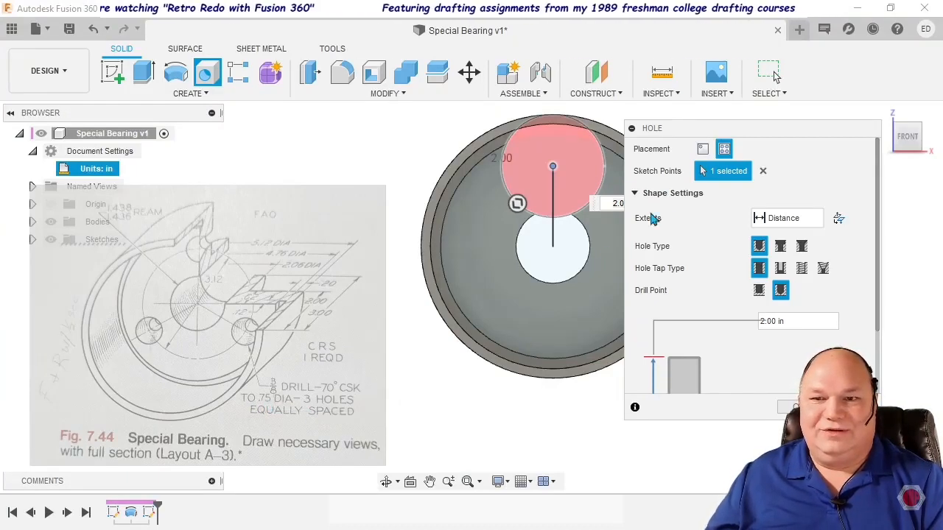
# - Change the hole type to countersink
pyautogui.scroll(-2, 855, 184)
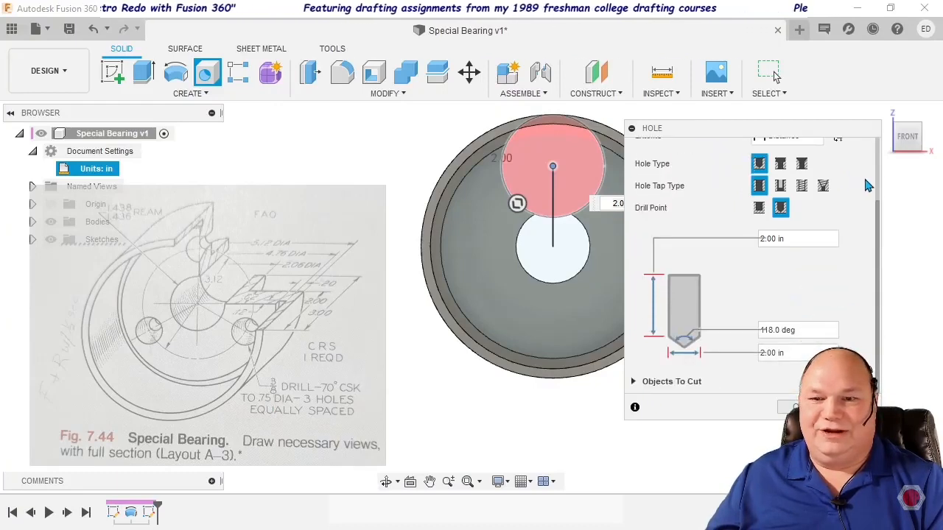
pyautogui.scroll(2, 868, 186)
pyautogui.click(802, 208)
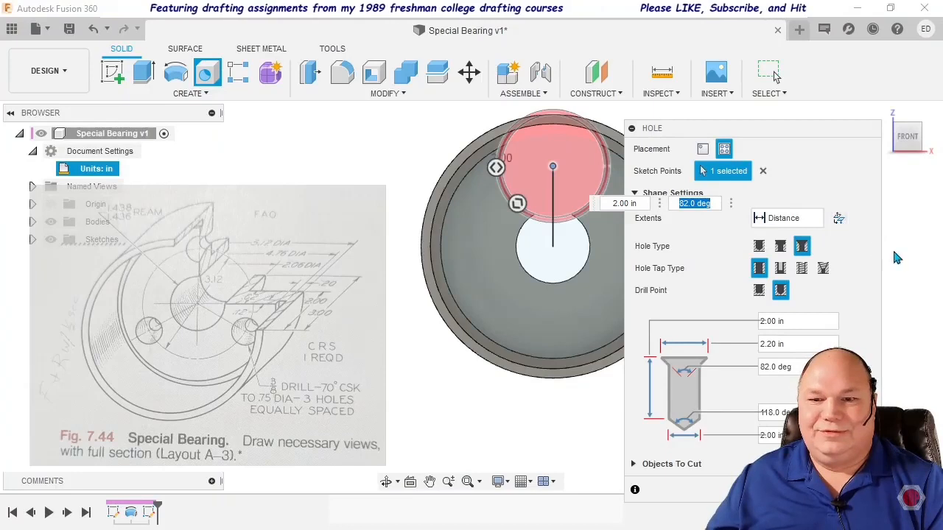
pyautogui.scroll(1, 887, 248)
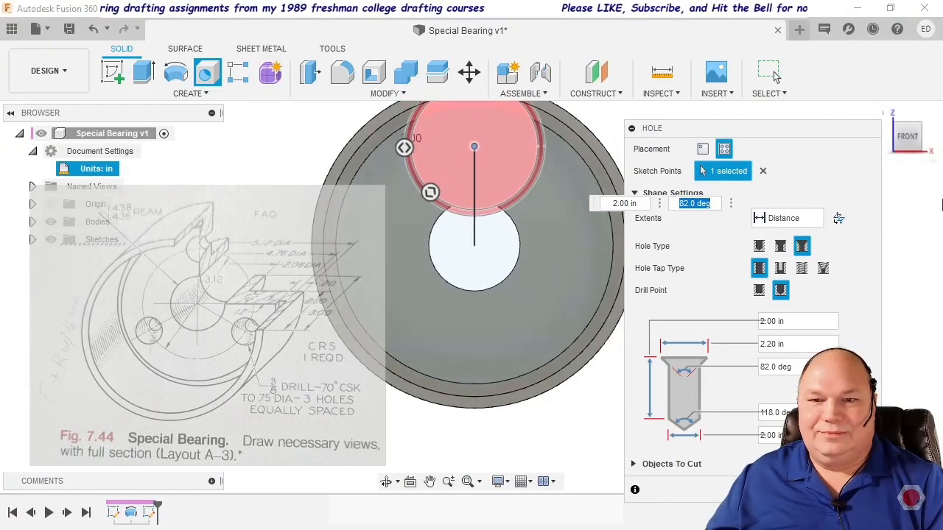
pyautogui.scroll(-1, 906, 215)
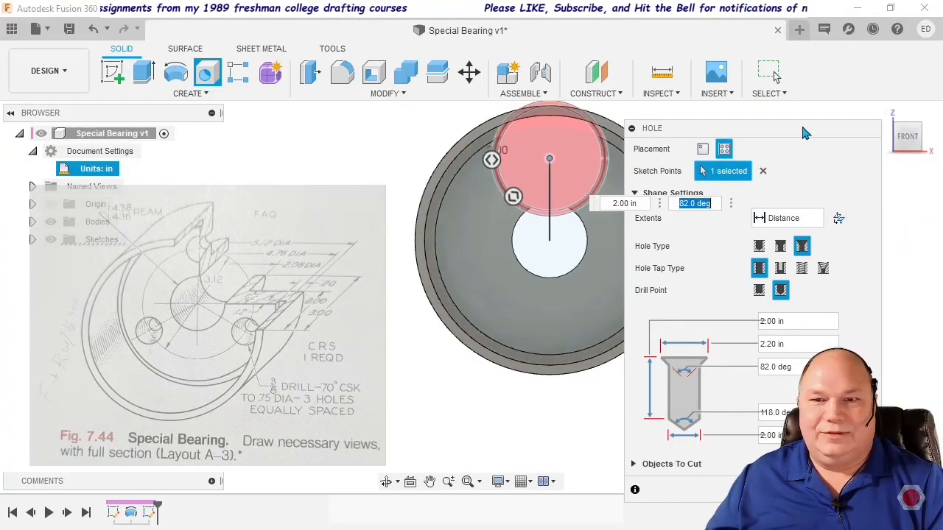
# - Set the countersink diameter to .75 in and the countersink angle to 70 degrees
pyautogui.moveTo(806, 133); pyautogui.dragTo(843, 94)
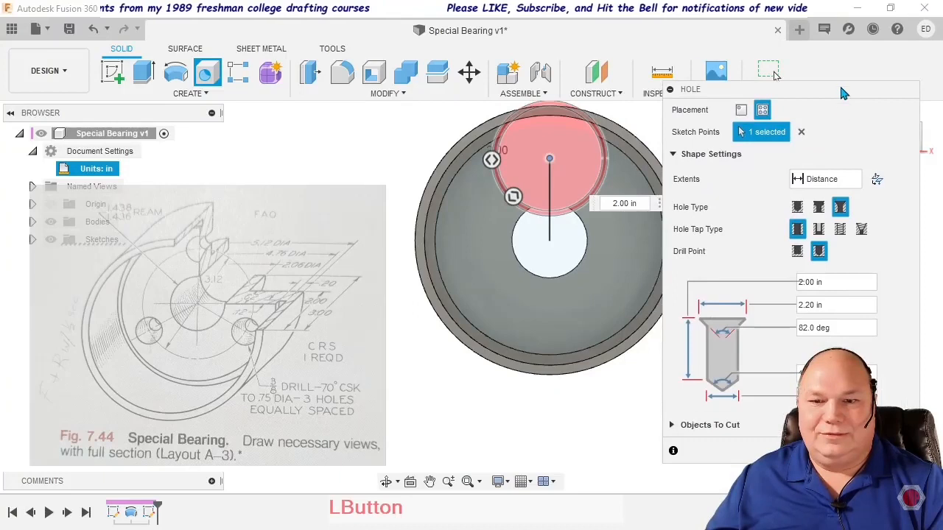
pyautogui.doubleClick(836, 280)
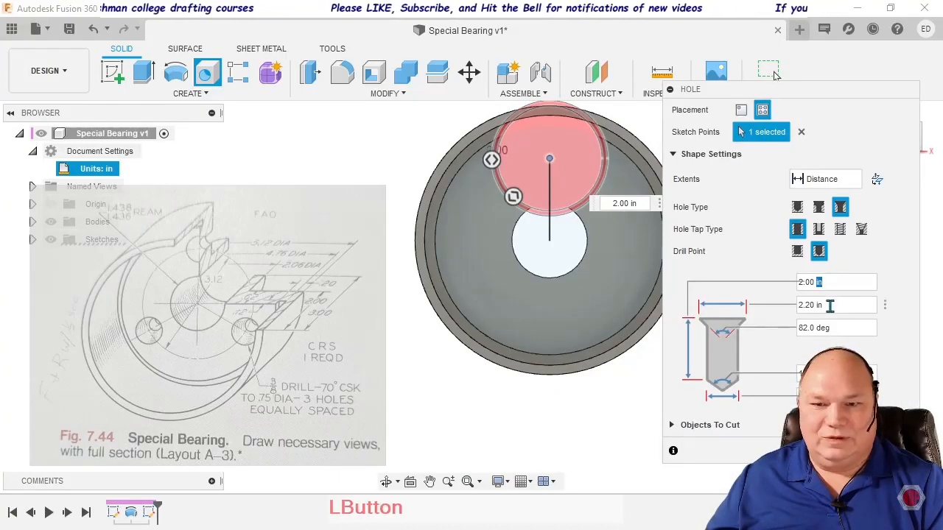
pyautogui.click(837, 305)
pyautogui.moveTo(836, 305); pyautogui.dragTo(763, 305)
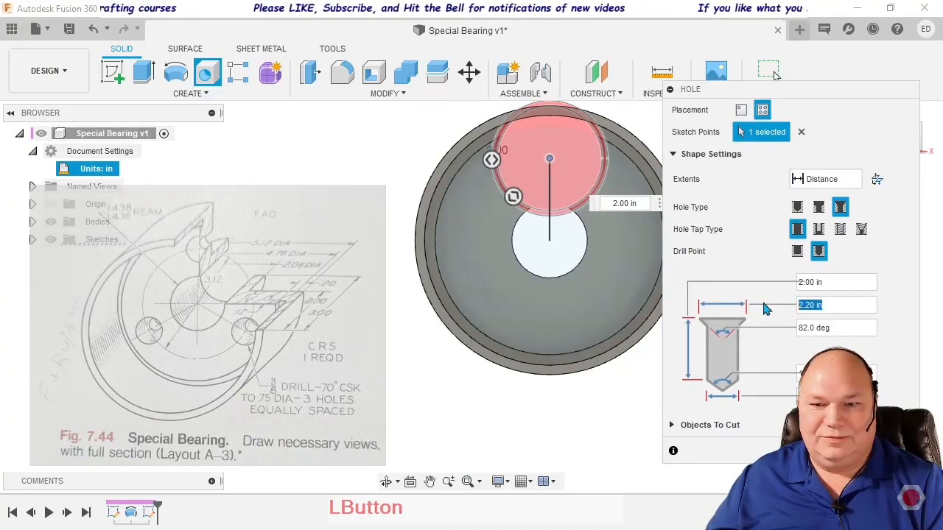
pyautogui.write('.75')
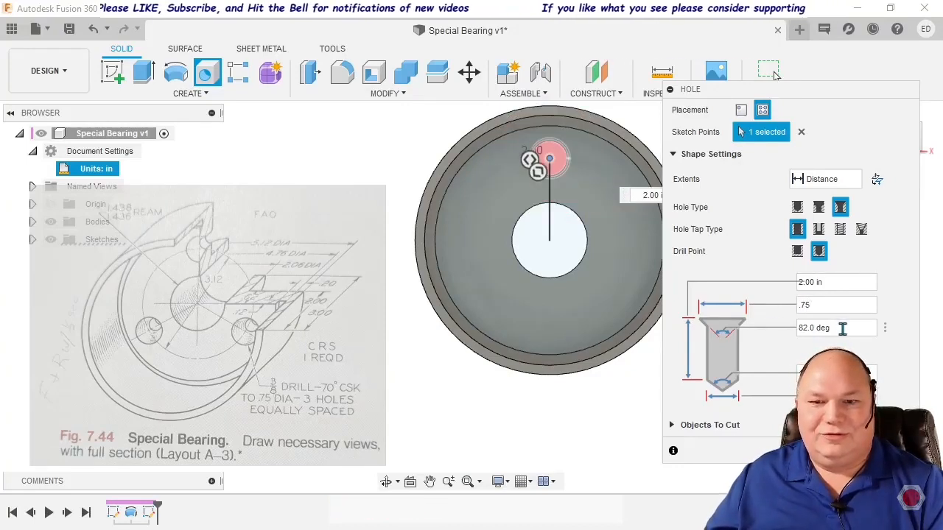
pyautogui.moveTo(840, 329); pyautogui.dragTo(762, 326)
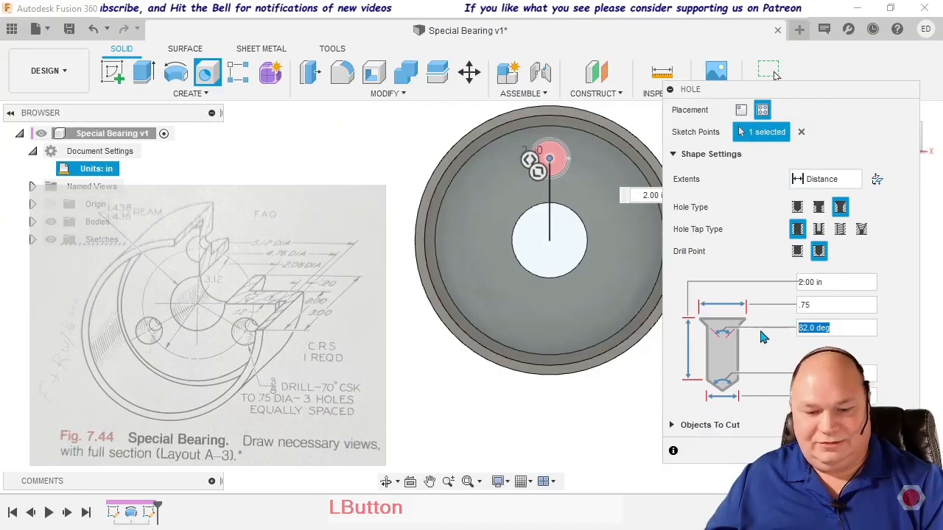
pyautogui.write('70')
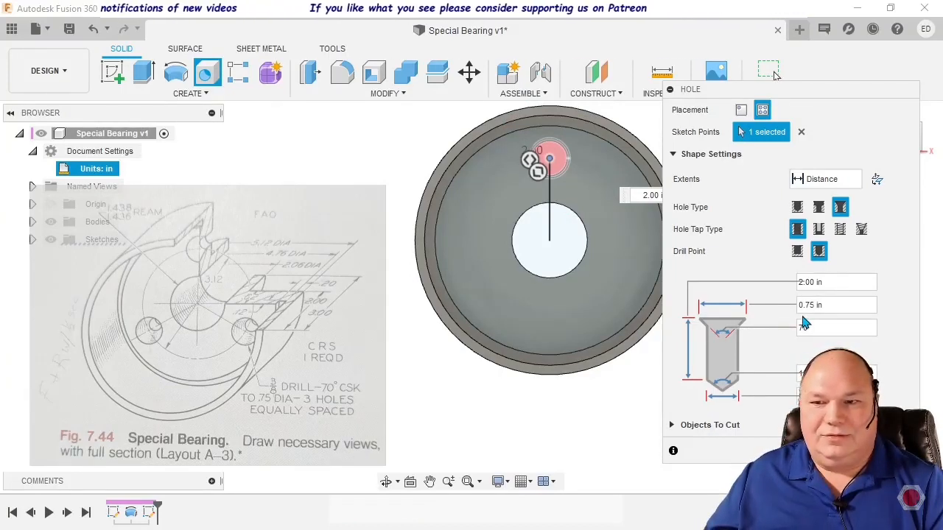
# - Set the drilled hole diameter to 3/8 in and create the countersunk hole
pyautogui.moveTo(783, 89); pyautogui.dragTo(777, 48)
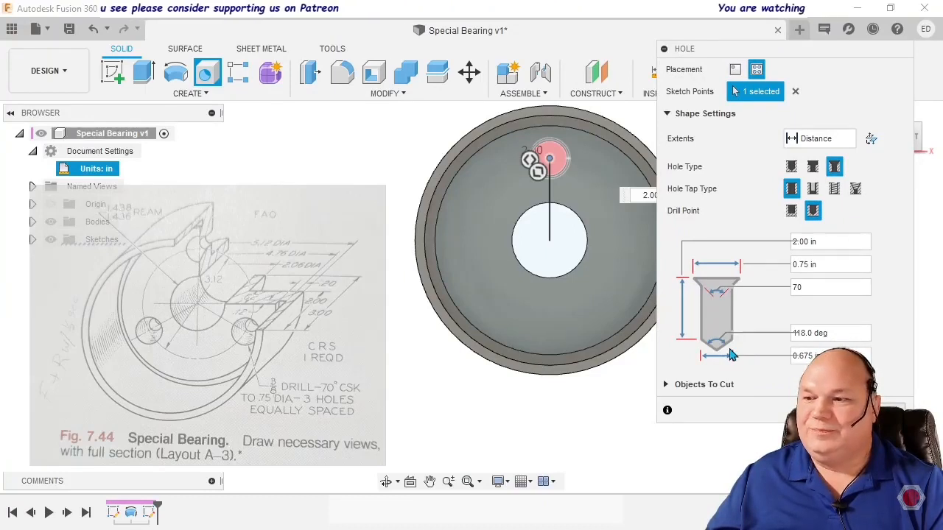
pyautogui.click(803, 357)
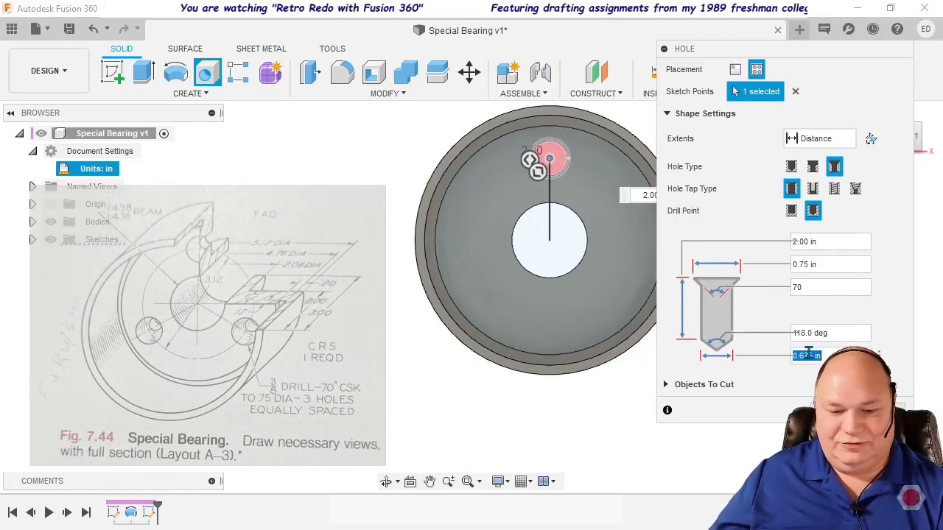
pyautogui.write('3')
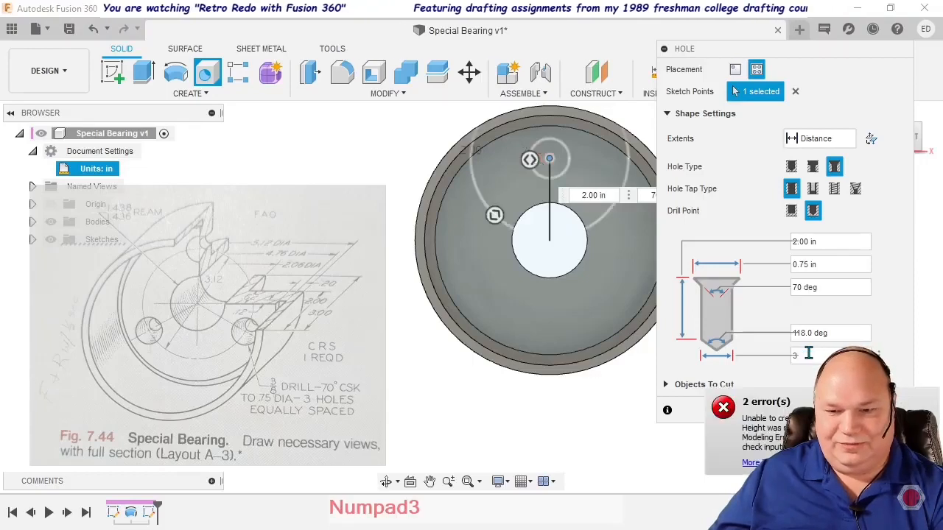
pyautogui.write('/')
pyautogui.write('8')
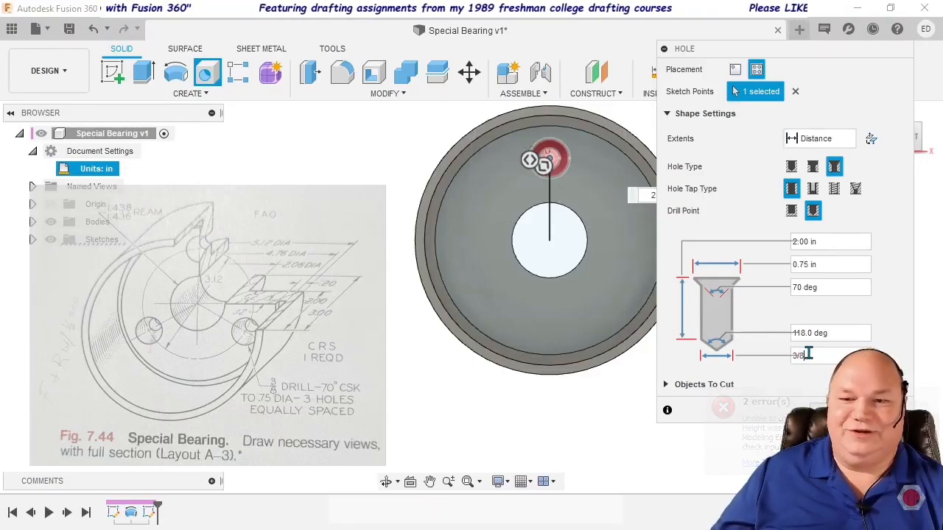
pyautogui.press('Return')
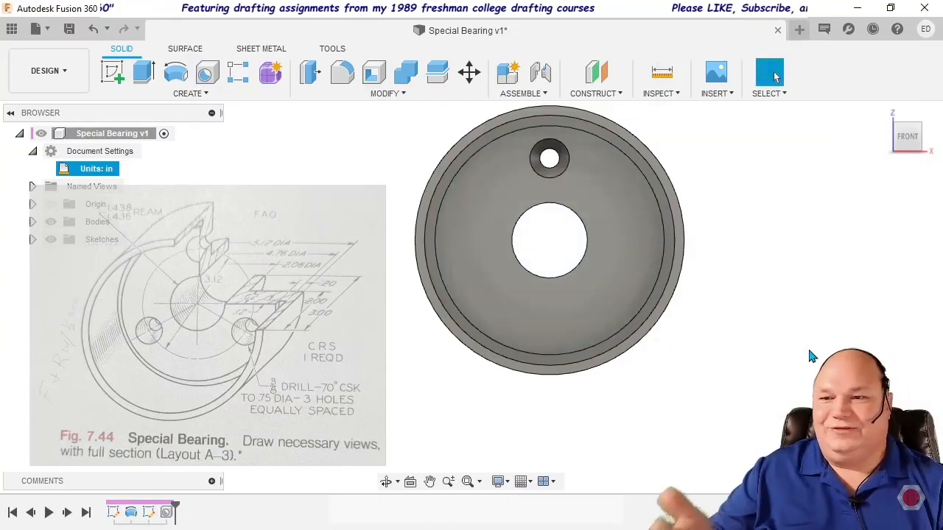
# - Start a circular pattern of features and choose the countersunk hole as the object to repeat
pyautogui.press('shift')
pyautogui.keyDown('shift'); pyautogui.moveTo(786, 276); pyautogui.dragTo(797, 259, button='middle'); pyautogui.keyUp('shift')
pyautogui.click(910, 139)
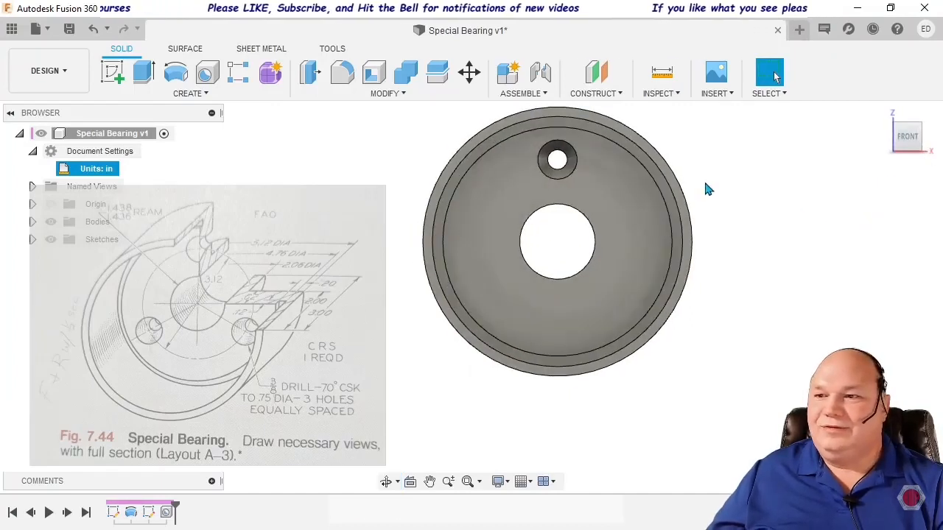
pyautogui.click(389, 95)
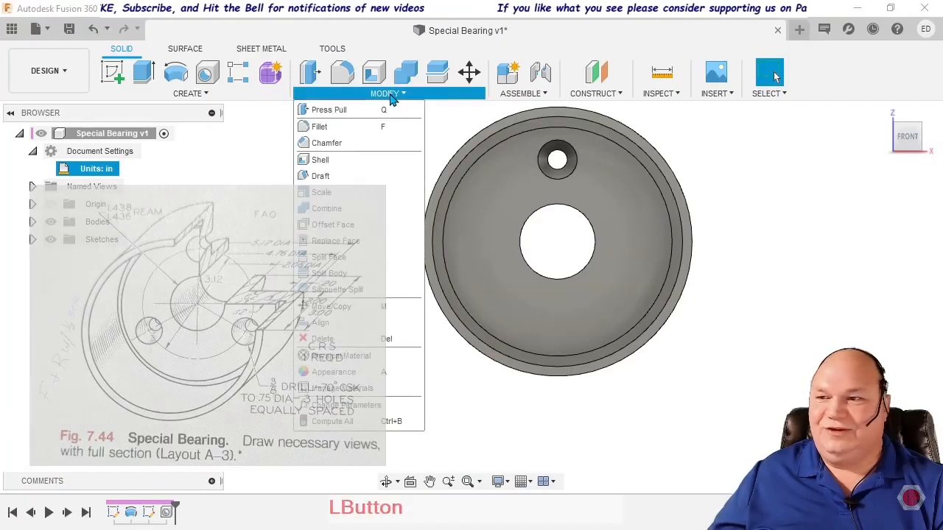
pyautogui.click(196, 94)
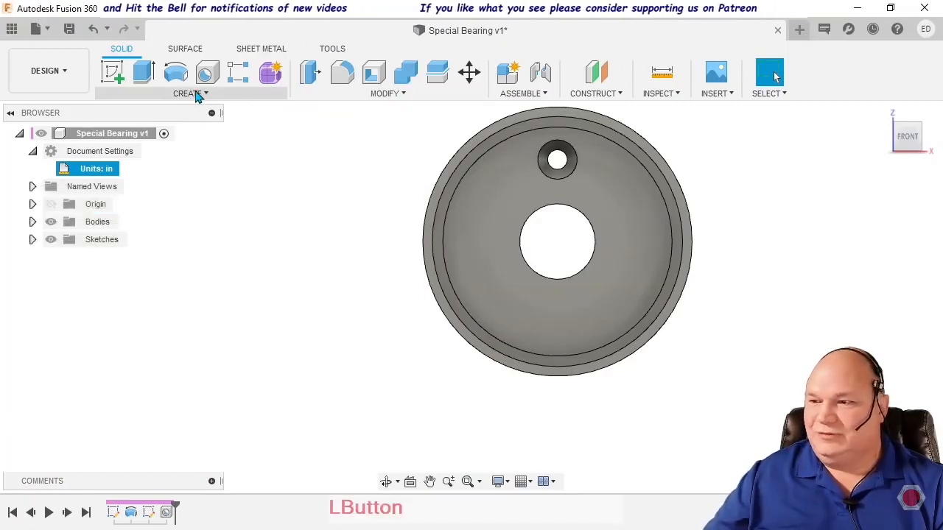
pyautogui.moveTo(221, 331)
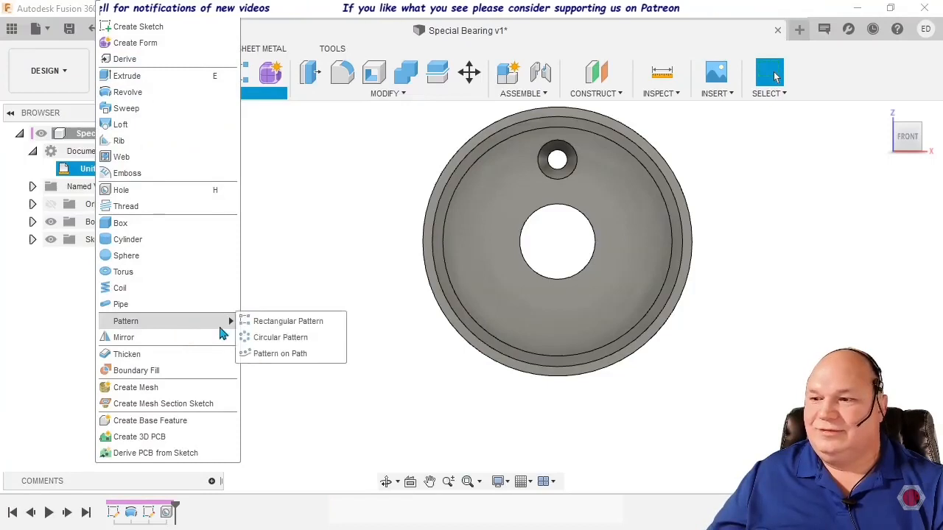
pyautogui.click(291, 345)
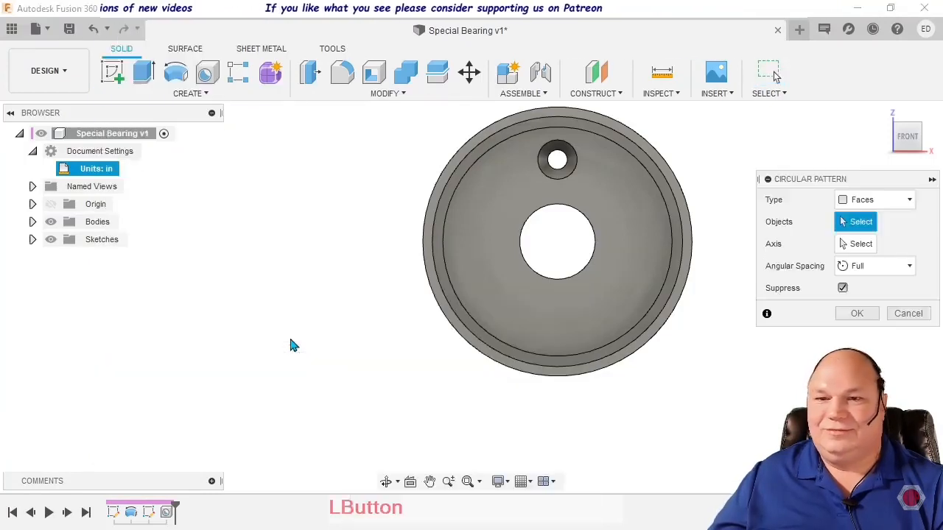
pyautogui.click(891, 196)
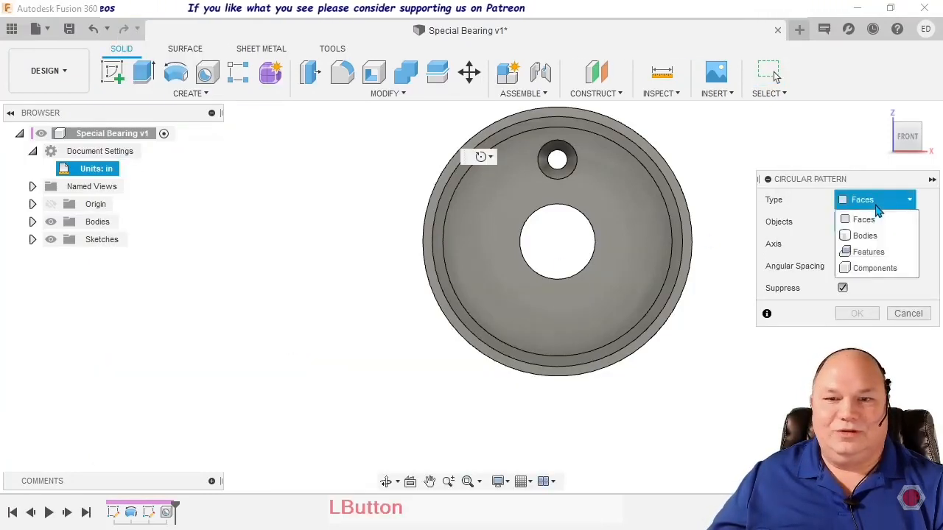
pyautogui.click(878, 253)
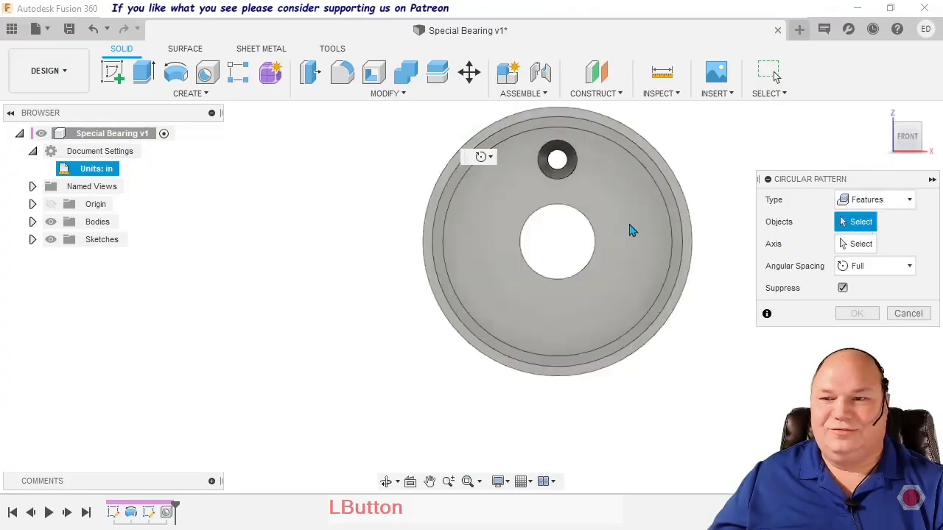
pyautogui.click(566, 159)
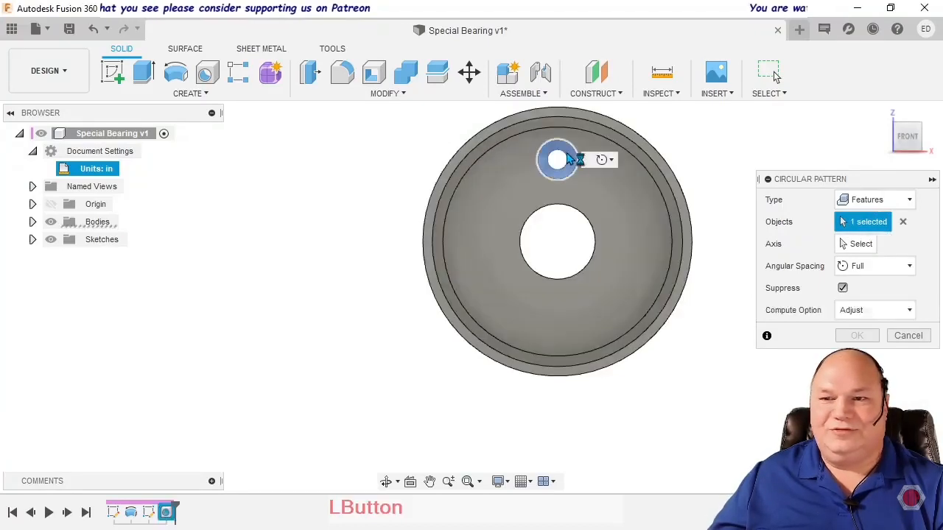
# - Pattern the hole around the bearing's central origin axis at full angular spacing for three equally spaced holes
pyautogui.moveTo(823, 181); pyautogui.dragTo(762, 123)
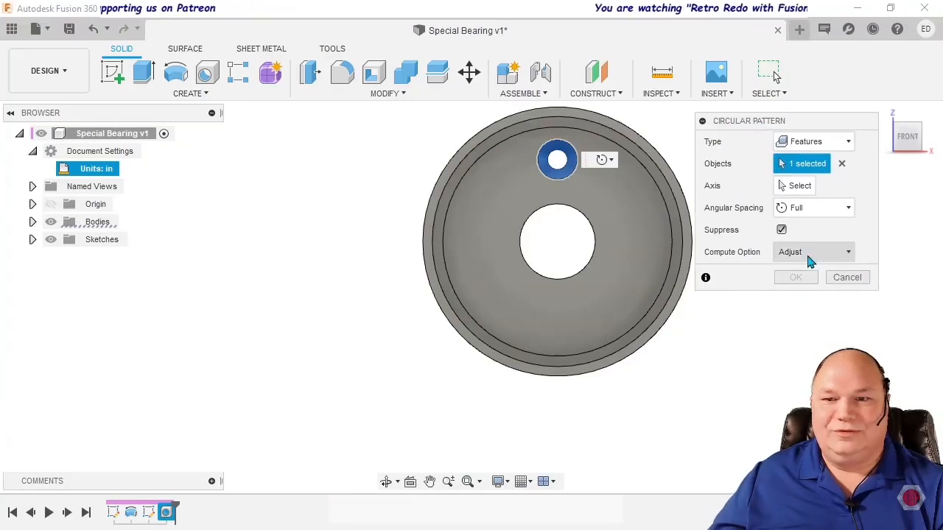
pyautogui.click(796, 186)
pyautogui.keyDown('shift'); pyautogui.moveTo(625, 286); pyautogui.dragTo(577, 253, button='middle'); pyautogui.keyUp('shift')
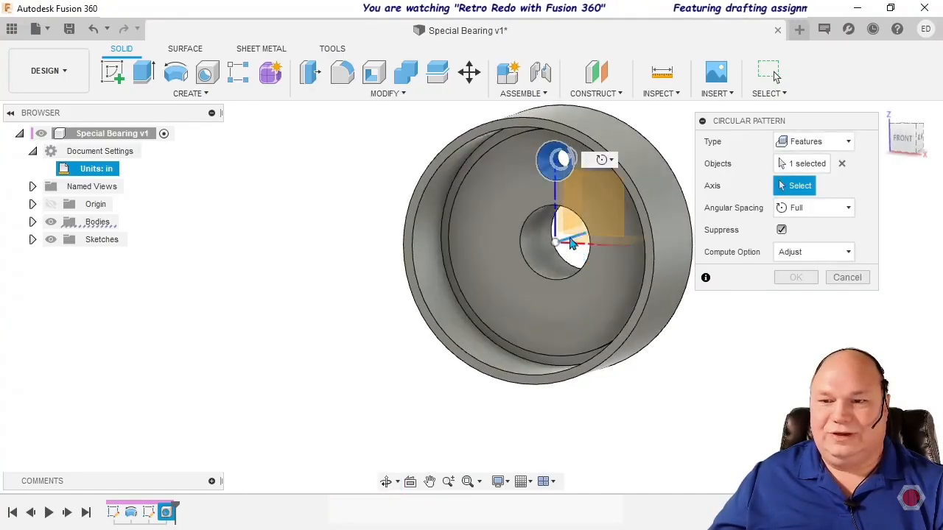
pyautogui.click(571, 243)
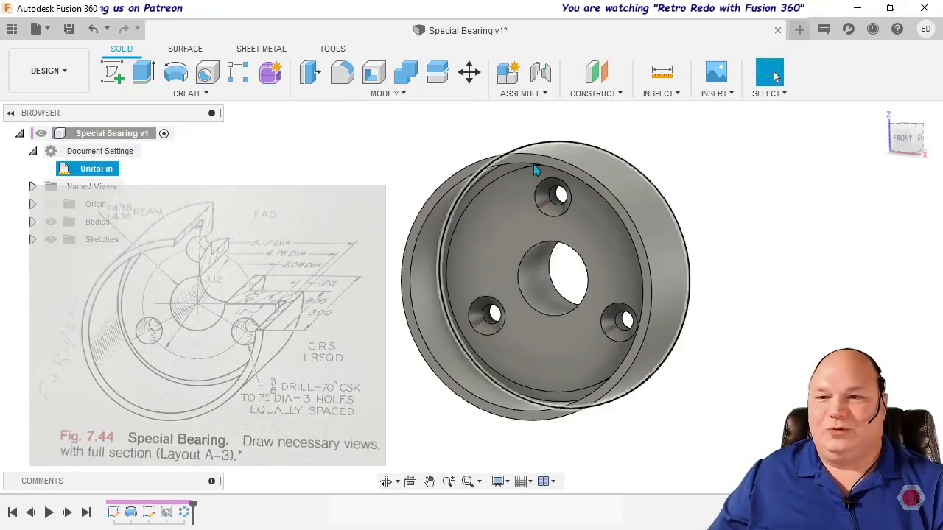
# - Create a section analysis of the bearing on the horizontal origin plane through its central axis
pyautogui.click(621, 96)
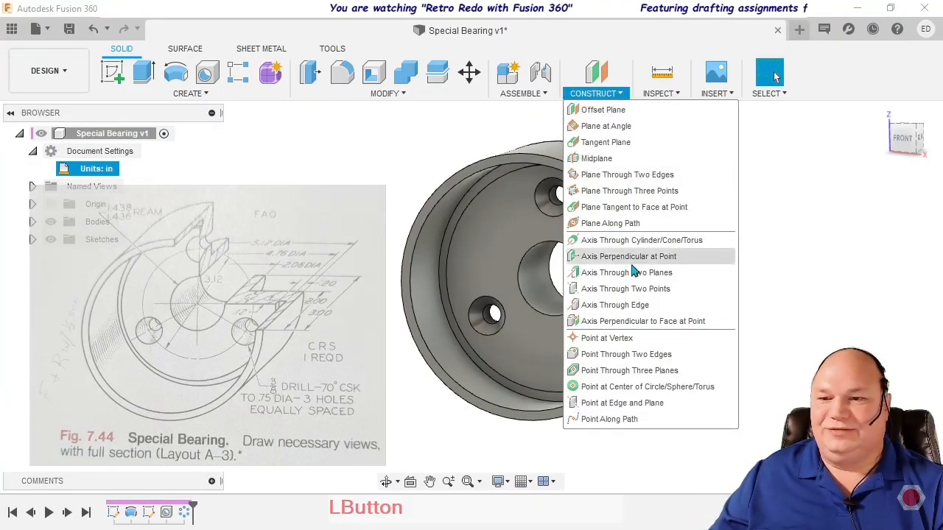
pyautogui.click(659, 94)
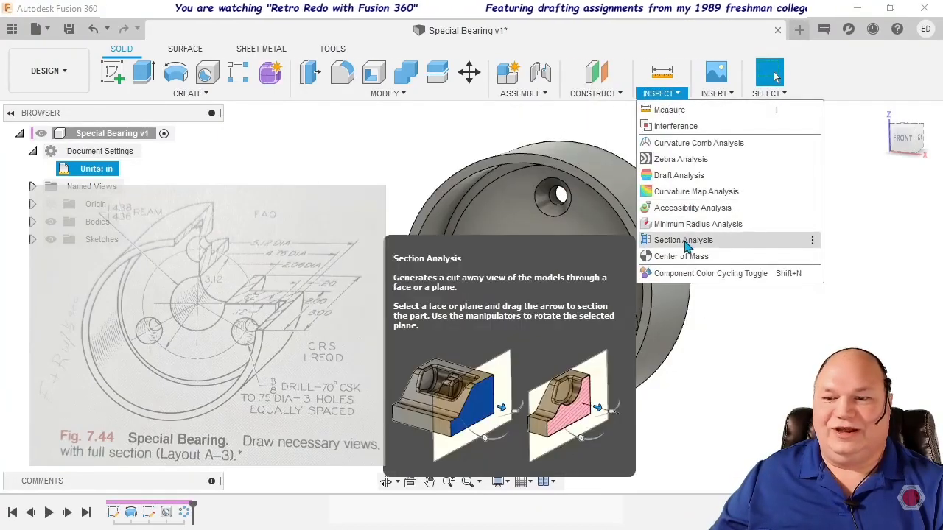
pyautogui.click(684, 242)
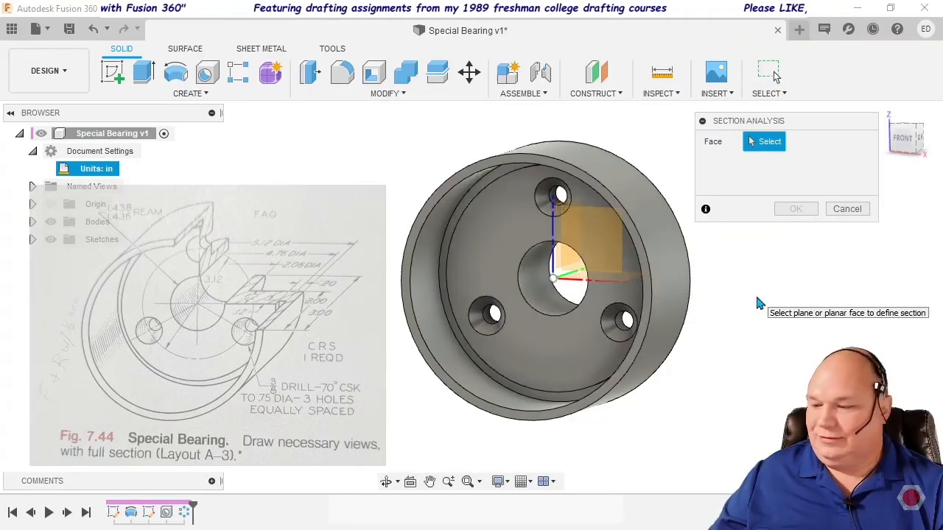
pyautogui.keyDown('shift'); pyautogui.moveTo(757, 294); pyautogui.dragTo(597, 305, button='middle'); pyautogui.keyUp('shift')
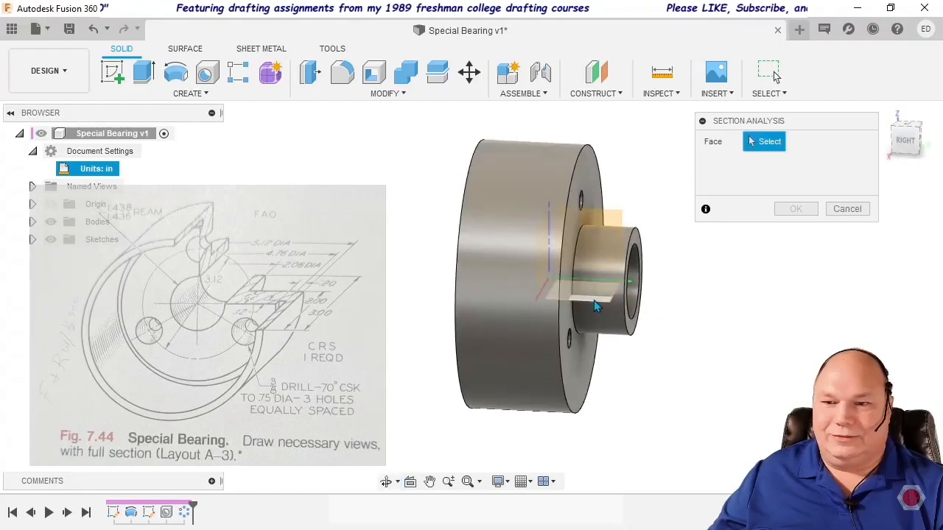
pyautogui.click(594, 303)
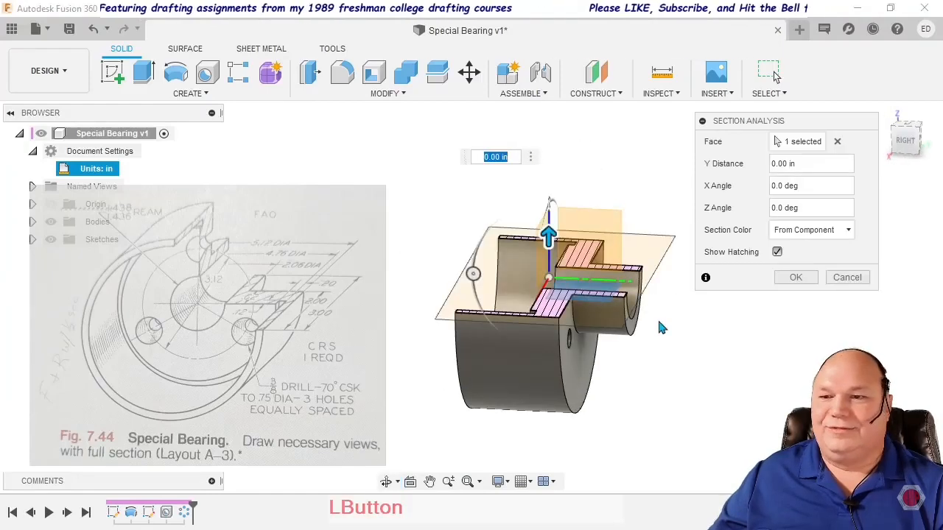
pyautogui.keyDown('shift'); pyautogui.moveTo(657, 372); pyautogui.dragTo(744, 389, button='middle'); pyautogui.keyUp('shift')
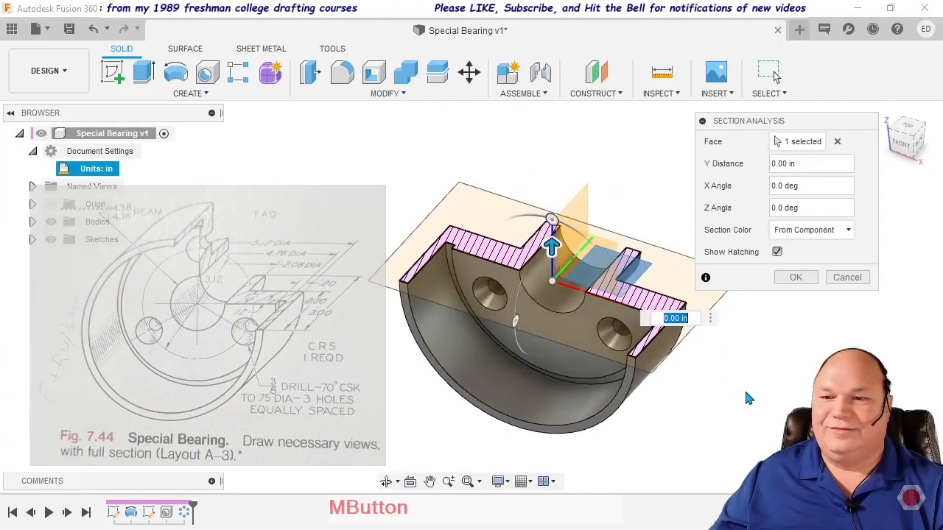
pyautogui.click(794, 278)
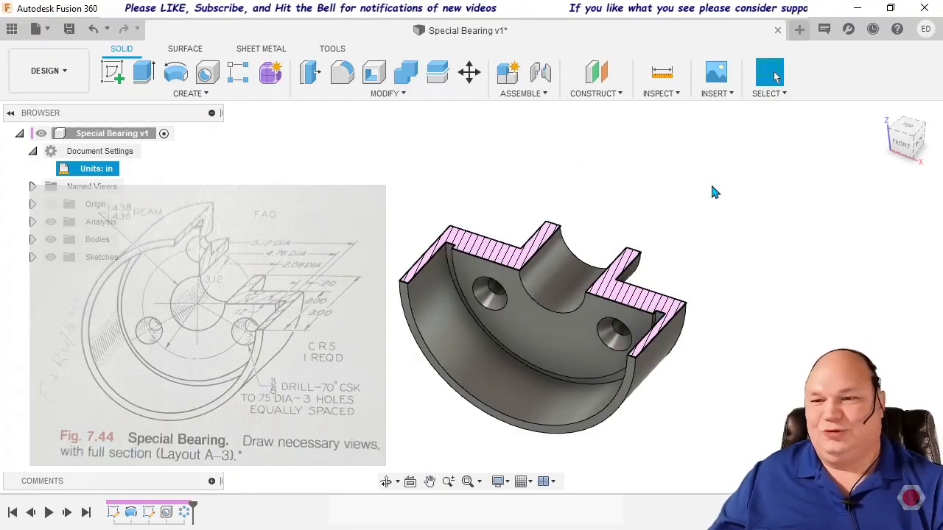
pyautogui.click(622, 298)
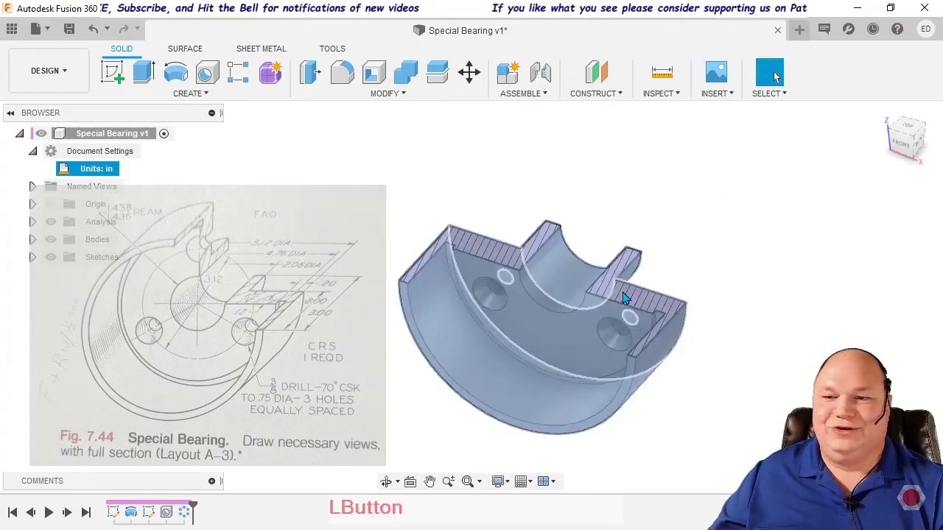
pyautogui.click(690, 192)
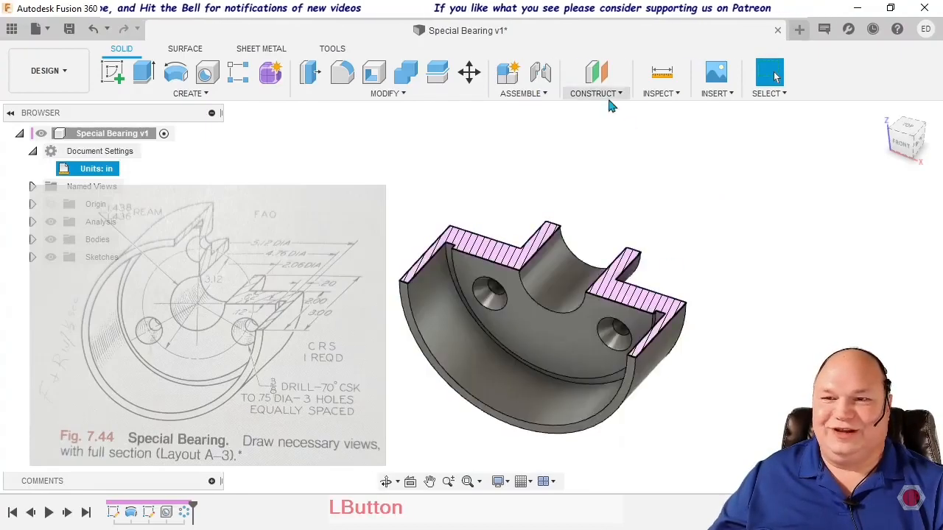
# - Try a second section analysis on the vertical origin plane through the bearing's axis and the upper countersunk hole, and cancel it after viewing the cut
pyautogui.click(661, 96)
pyautogui.click(679, 240)
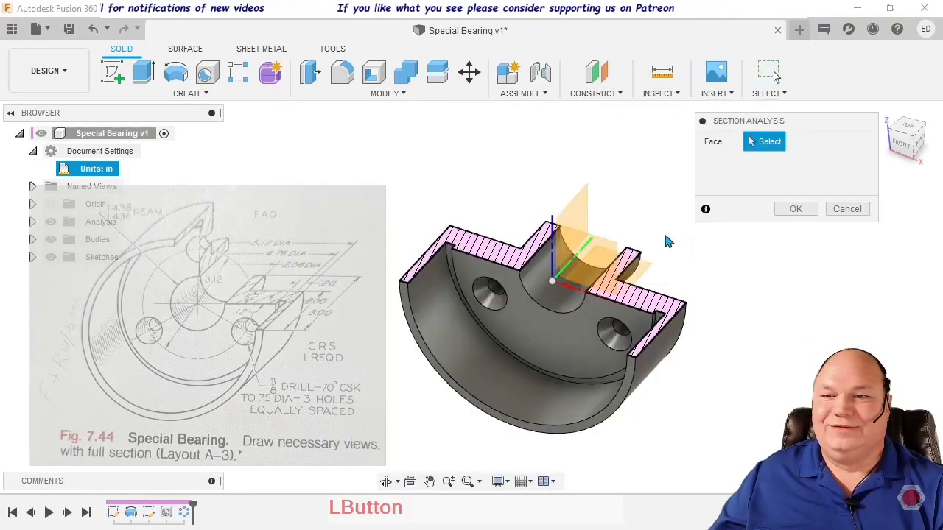
pyautogui.click(579, 217)
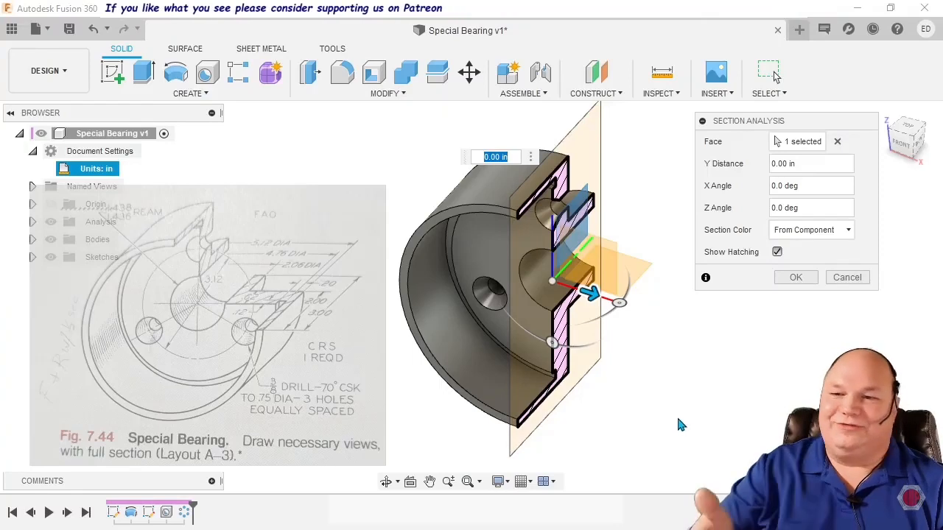
pyautogui.keyDown('shift'); pyautogui.moveTo(678, 413); pyautogui.dragTo(682, 386, button='middle'); pyautogui.keyUp('shift')
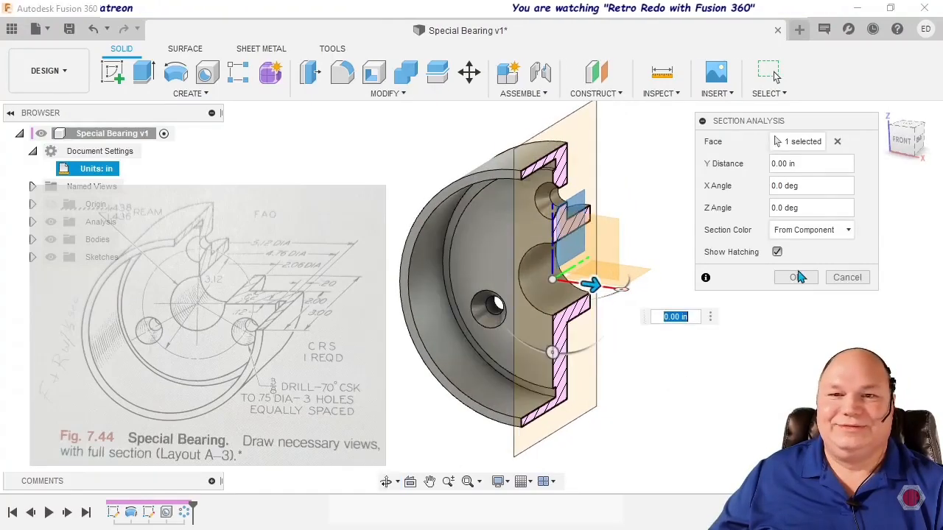
pyautogui.click(914, 129)
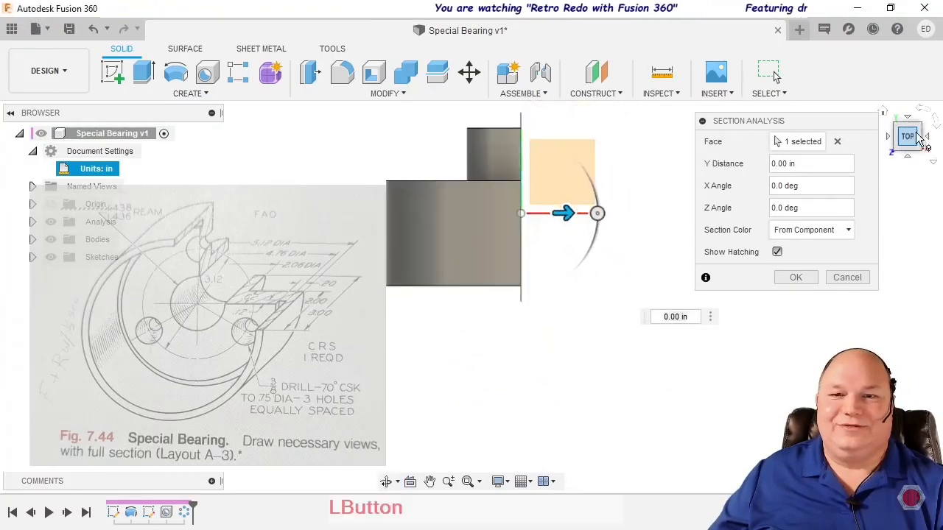
pyautogui.click(920, 151)
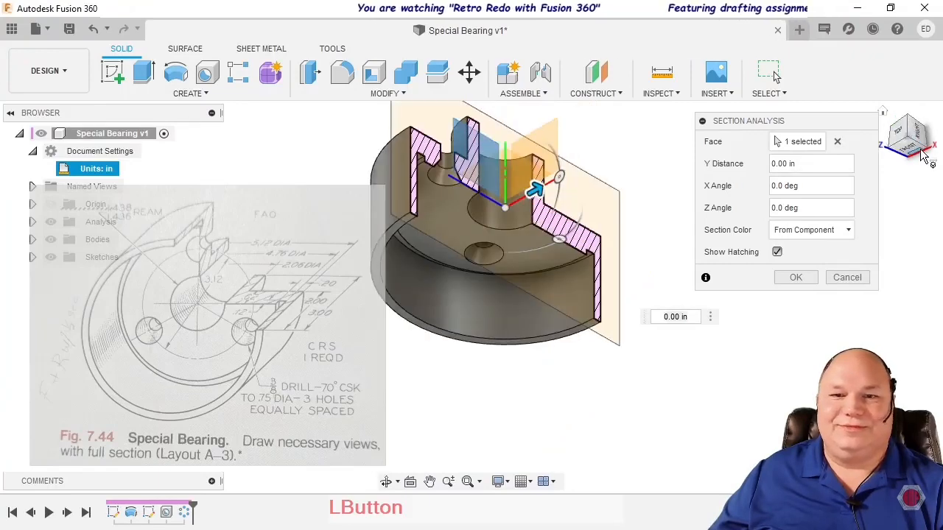
pyautogui.rightClick(922, 153)
pyautogui.click(905, 155)
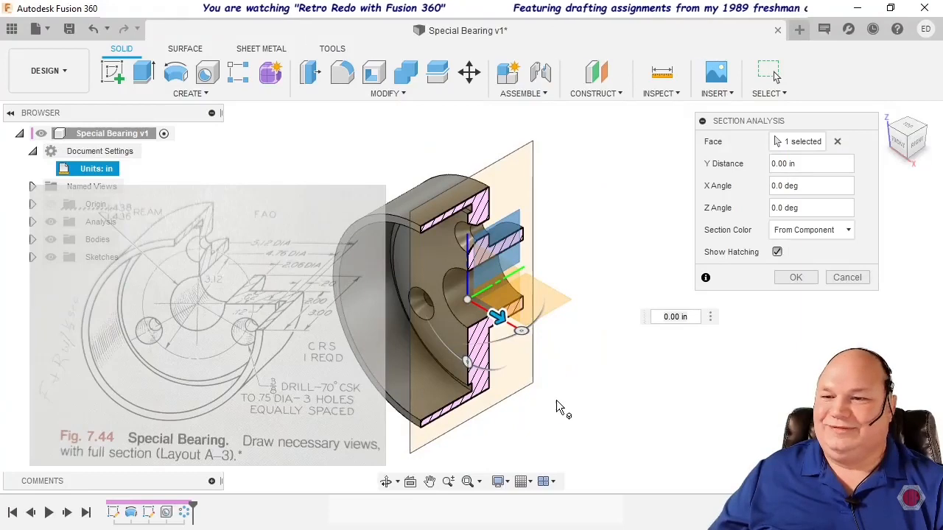
pyautogui.keyDown('shift'); pyautogui.moveTo(565, 400); pyautogui.dragTo(595, 357, button='middle'); pyautogui.keyUp('shift')
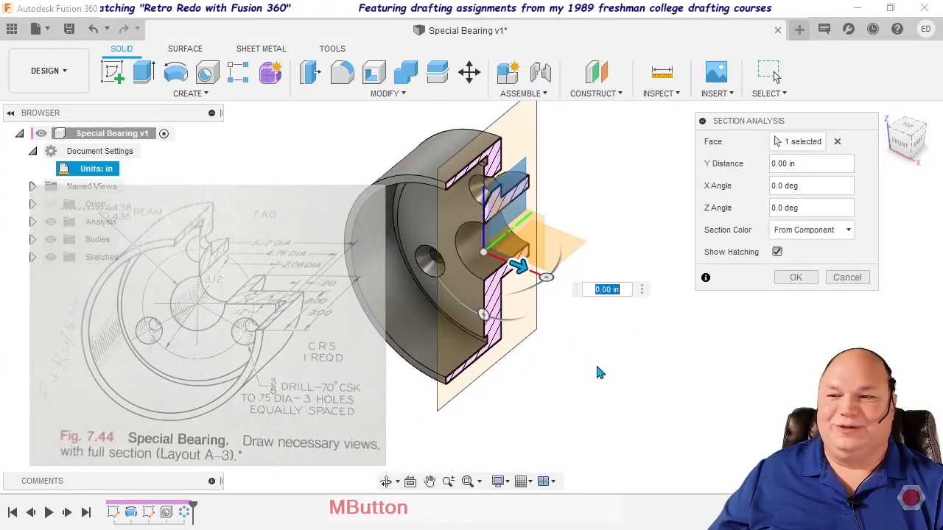
pyautogui.click(845, 278)
pyautogui.click(771, 73)
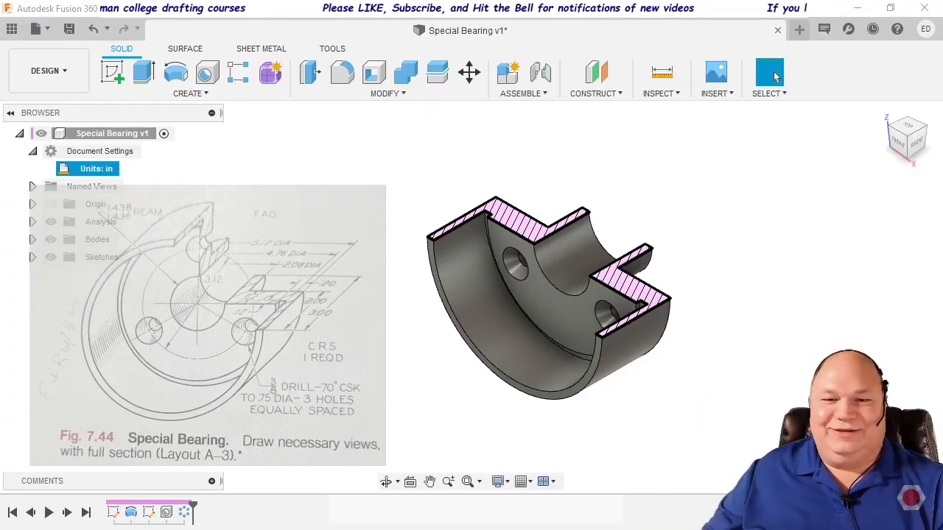
pyautogui.click(773, 76)
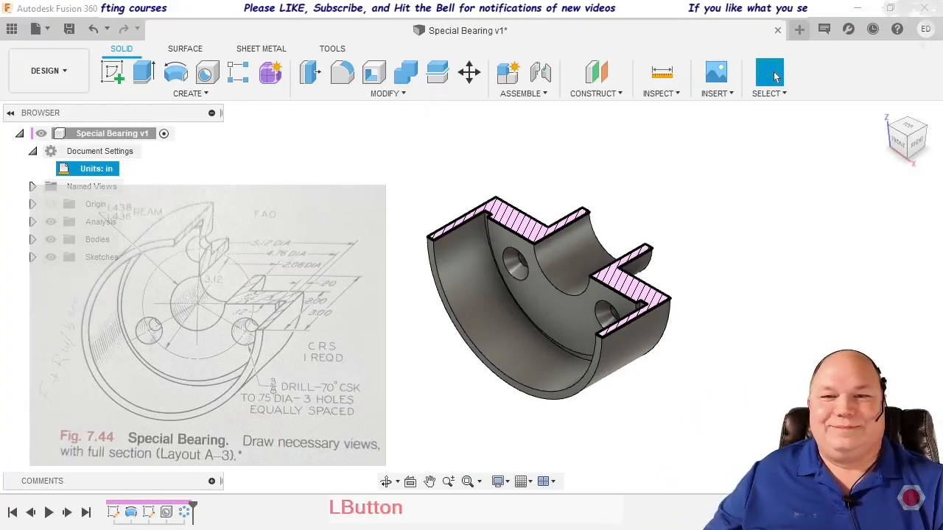